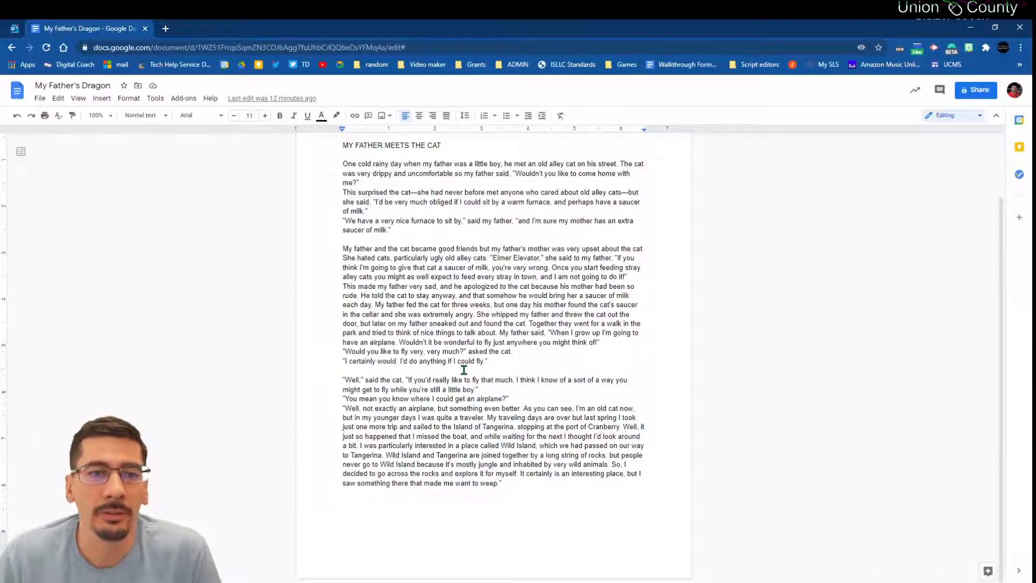
# Step: Create a blank document from the doc.new address in a separate browser tab, and close it to return to My Father's Dragon
pyautogui.click(173, 28)
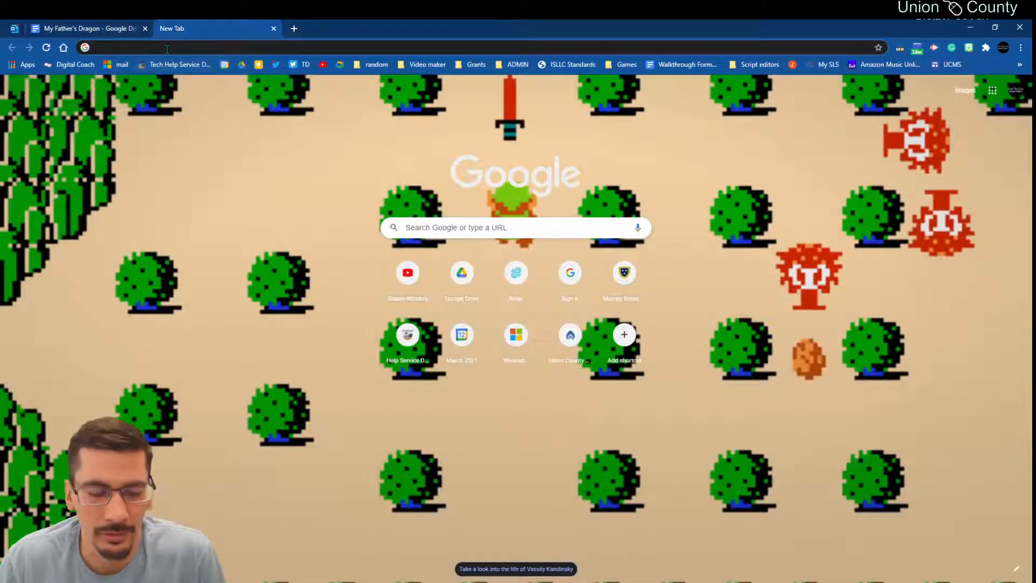
pyautogui.write('doc.new')
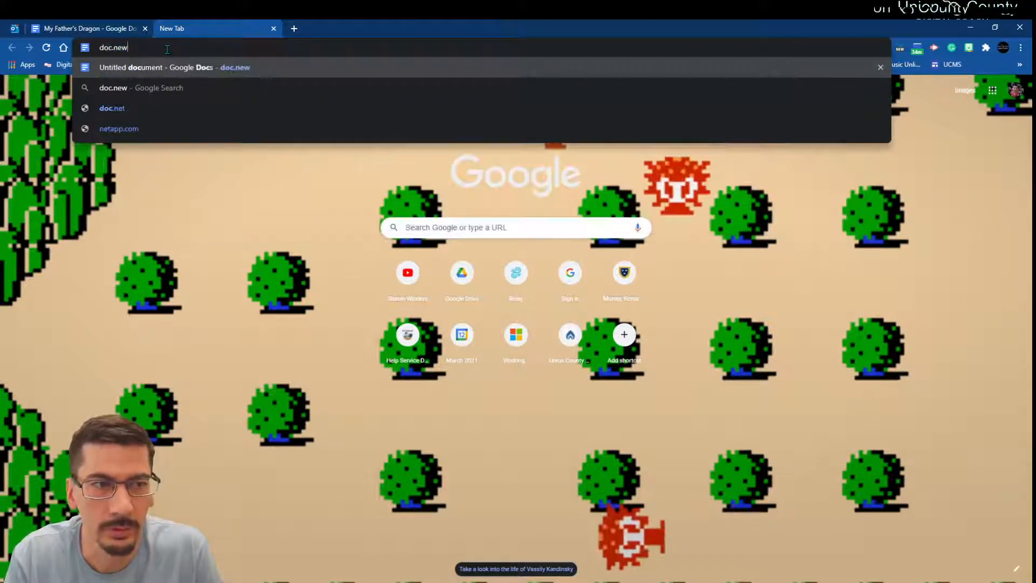
pyautogui.press('Return')
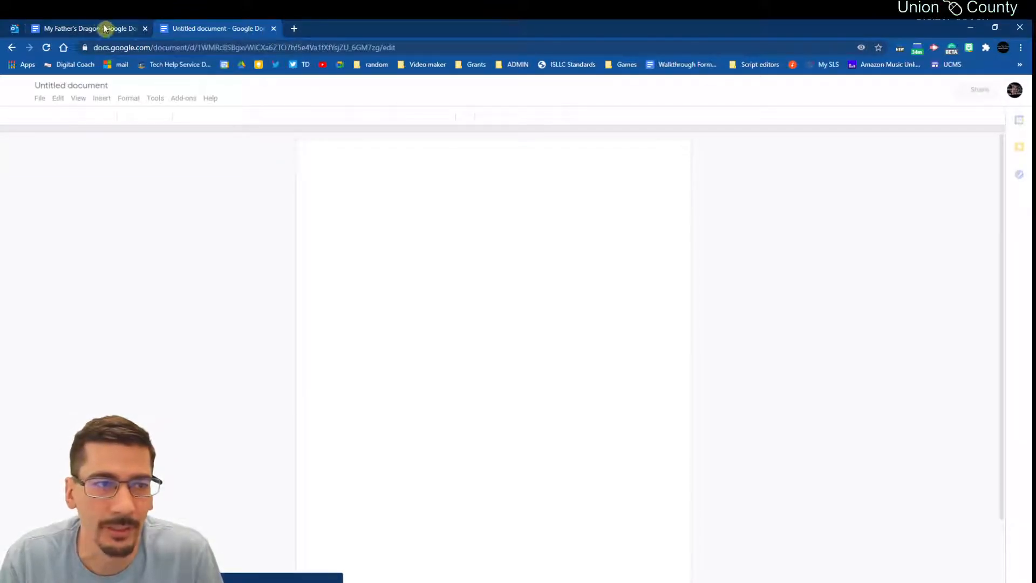
pyautogui.click(273, 28)
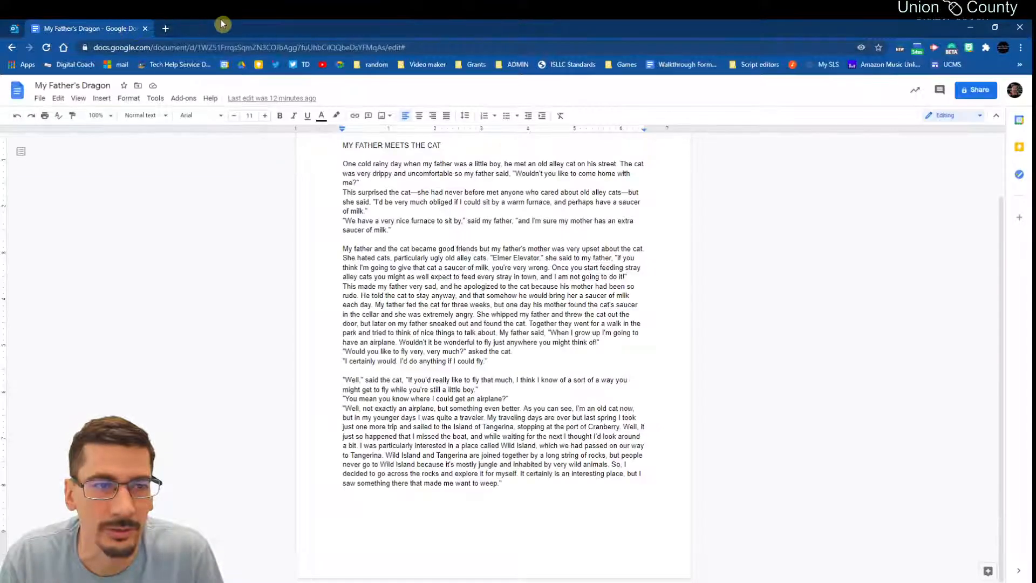
# Step: Use Explore to search images for "dragons" and insert the black winged dragon picture into the story
pyautogui.scroll(3, 346, 275)
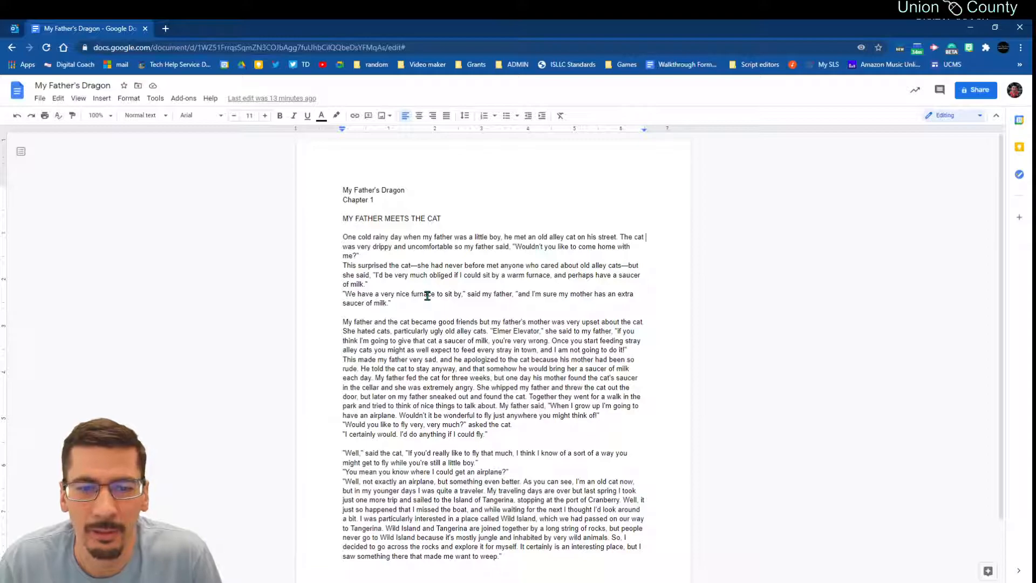
pyautogui.scroll(-3, 462, 386)
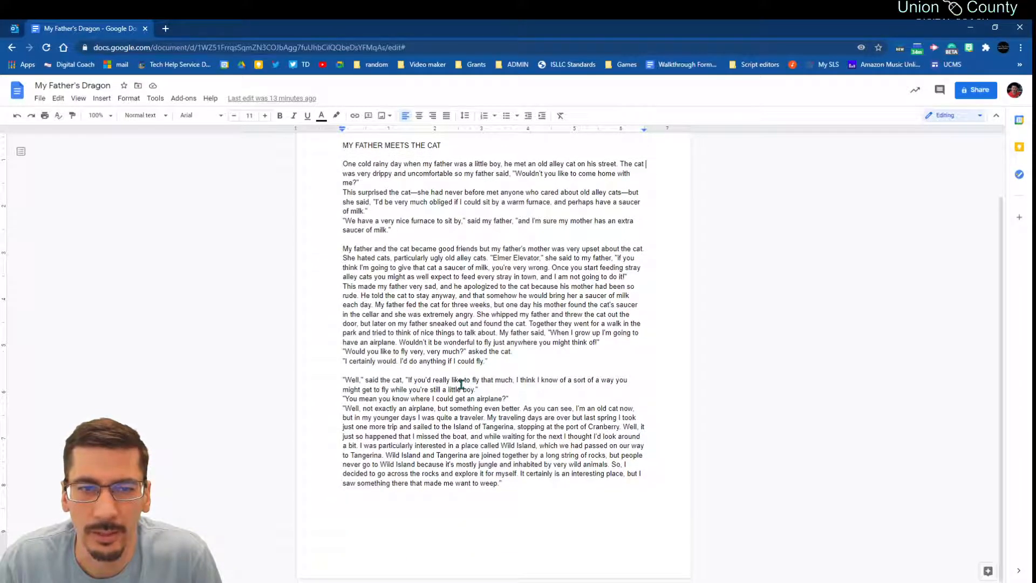
pyautogui.scroll(3, 462, 384)
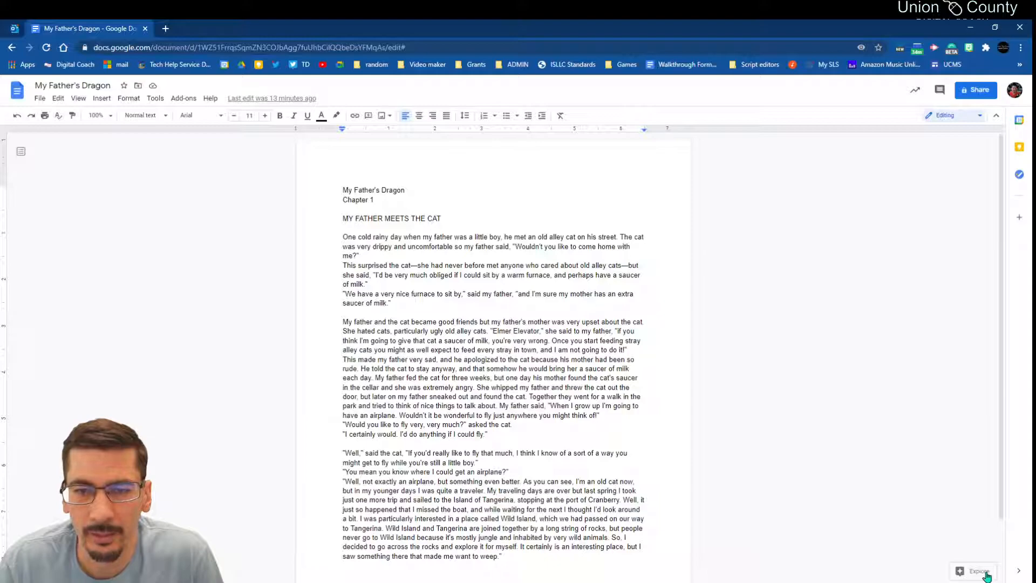
pyautogui.click(156, 99)
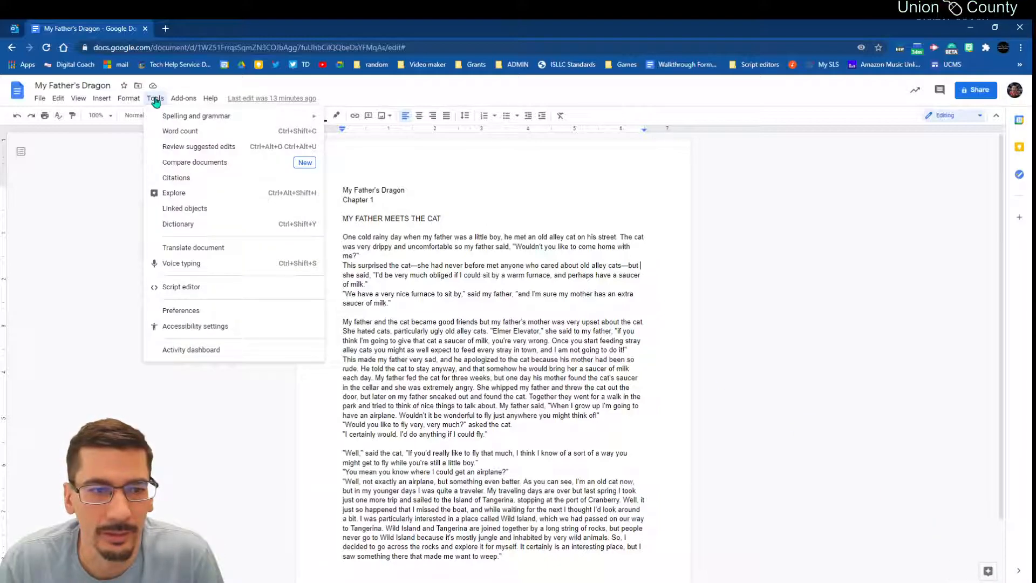
pyautogui.click(172, 195)
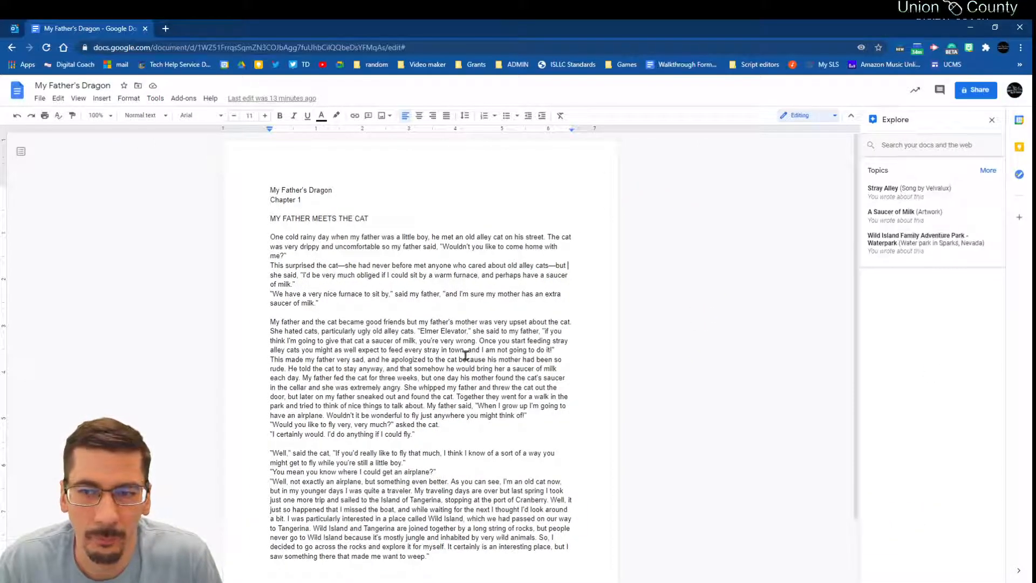
pyautogui.click(917, 147)
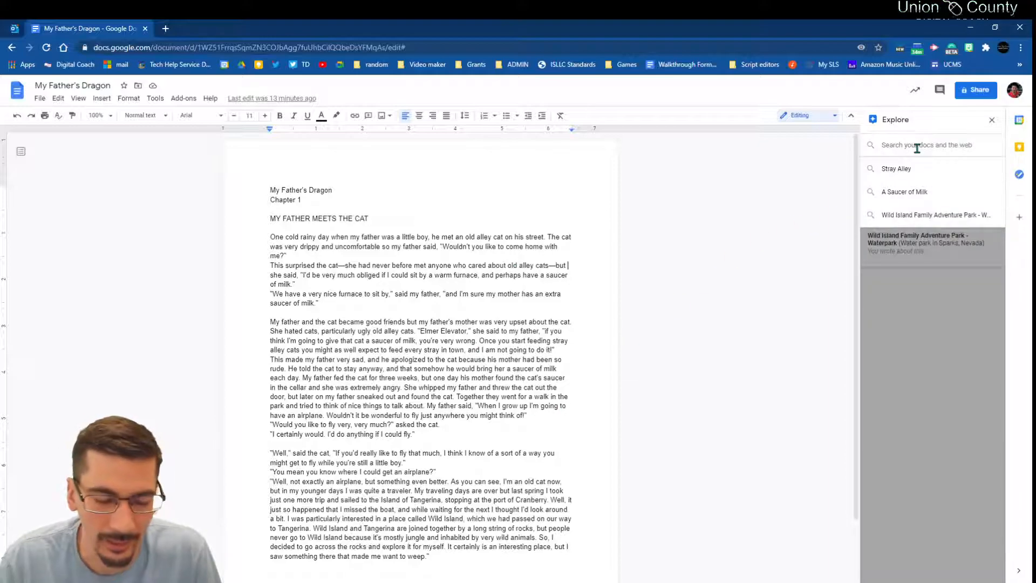
pyautogui.write('dragons')
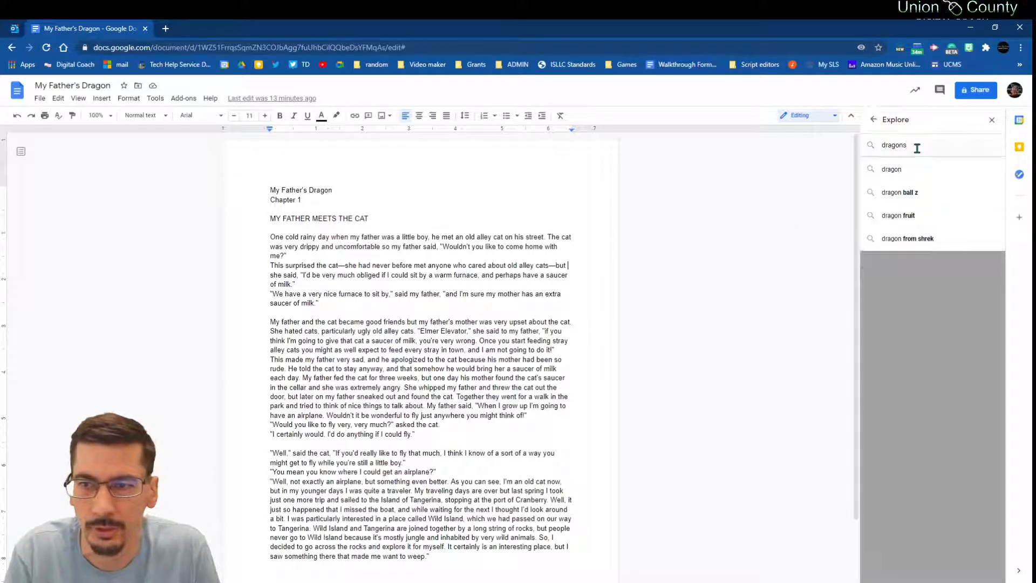
pyautogui.press('Return')
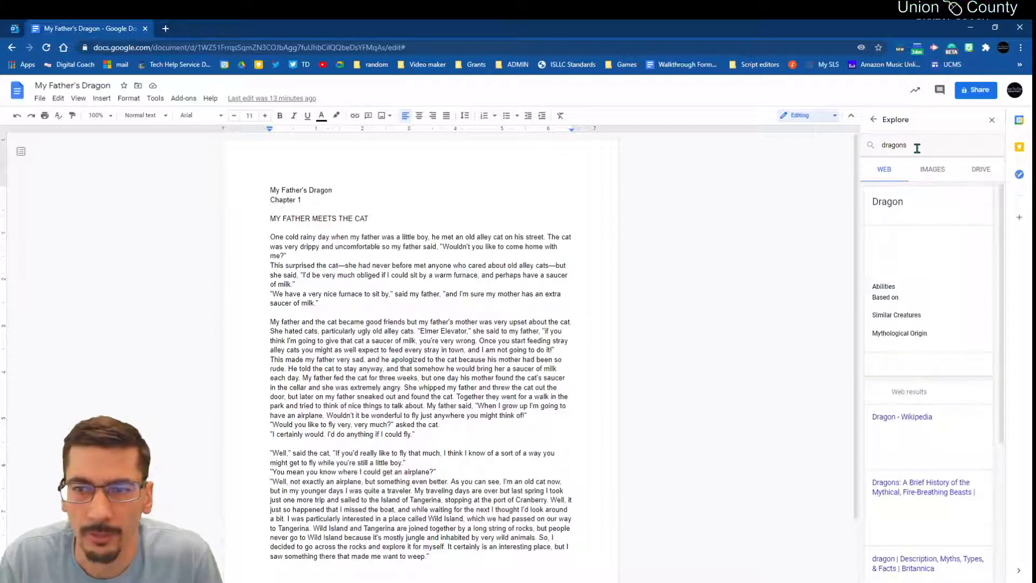
pyautogui.click(933, 172)
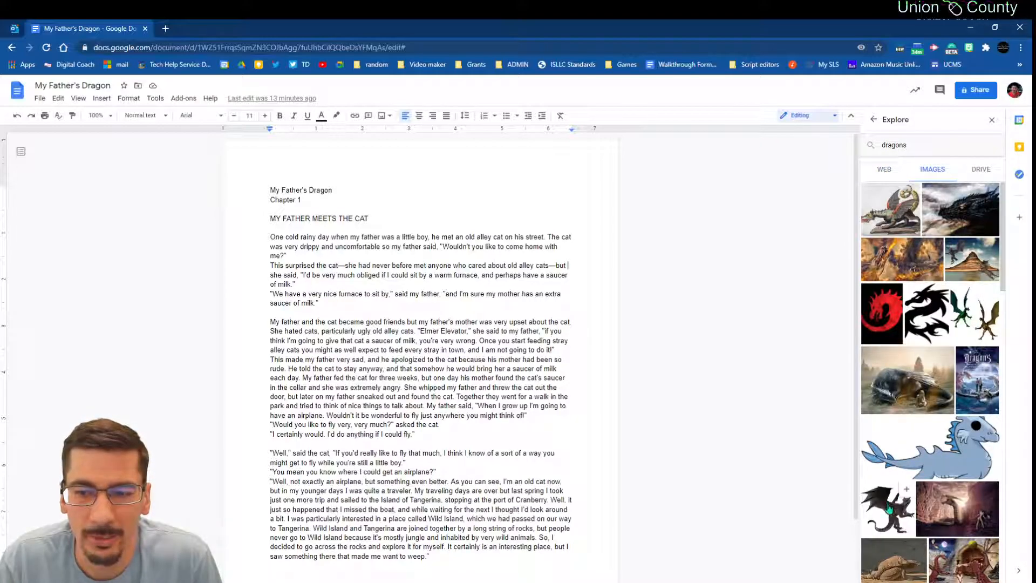
pyautogui.click(907, 494)
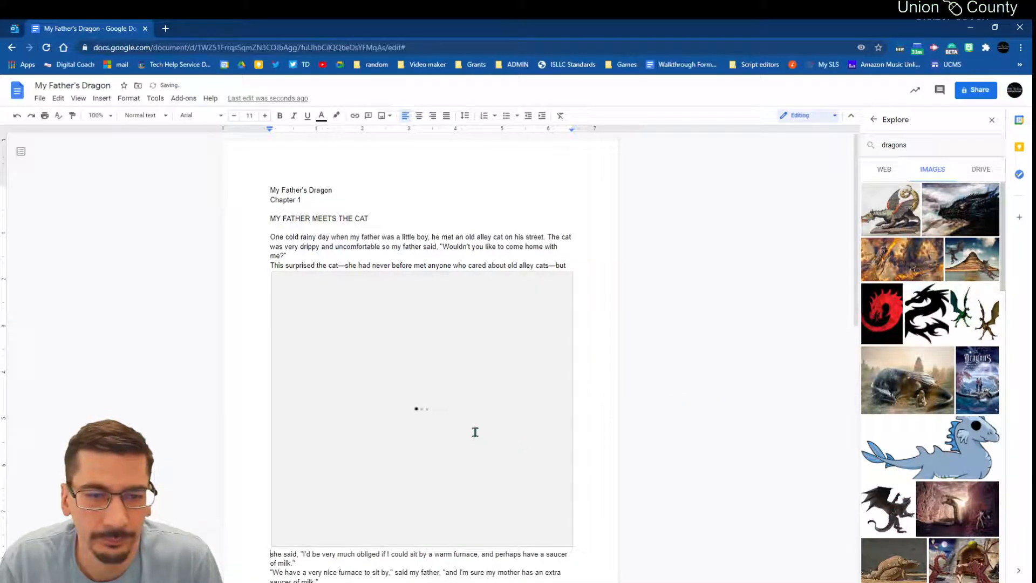
# Step: Set the dragon picture to wrap text and shrink it to about 3 inches wide
pyautogui.click(371, 378)
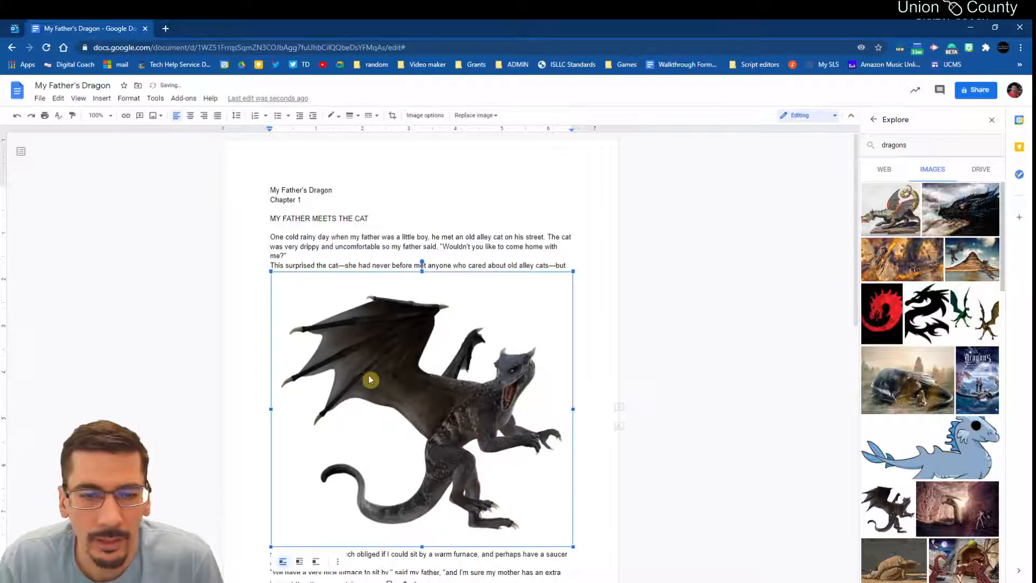
pyautogui.click(300, 562)
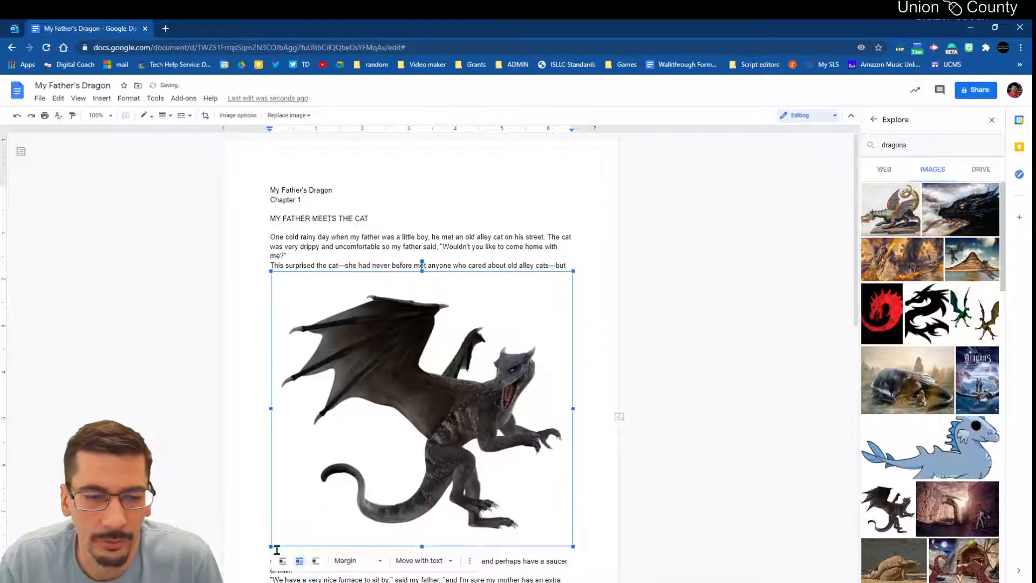
pyautogui.moveTo(271, 549); pyautogui.dragTo(434, 396)
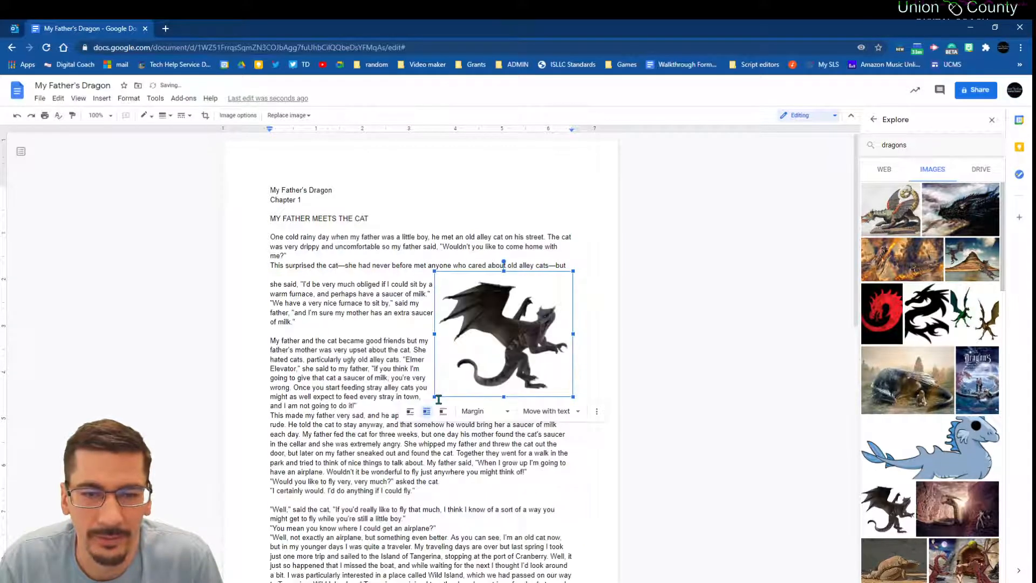
pyautogui.click(620, 356)
# Step: Move the dragon picture to the left side of the story's opening paragraphs, just below the chapter heading
pyautogui.click(494, 343)
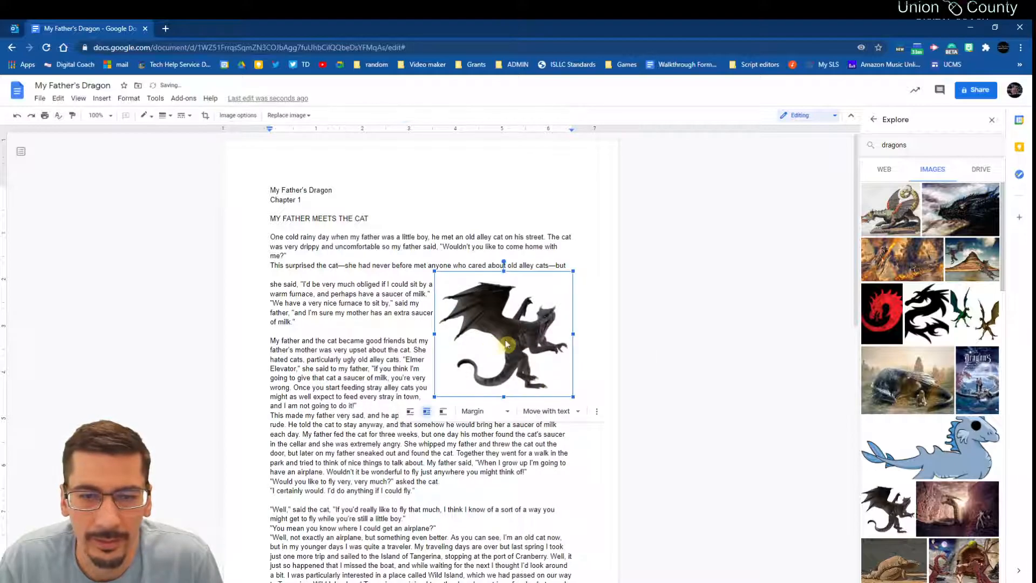
pyautogui.moveTo(471, 336); pyautogui.dragTo(333, 319)
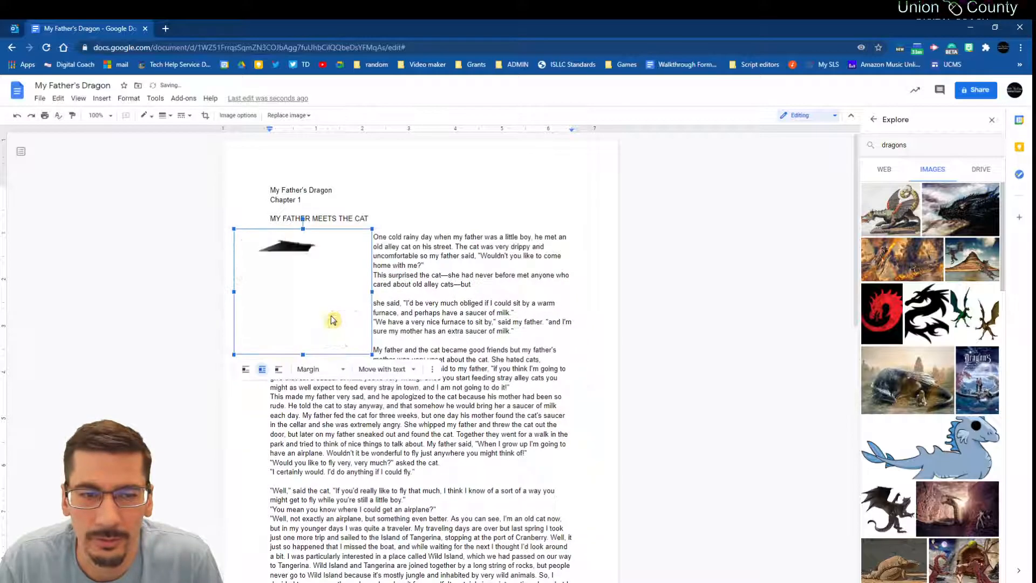
pyautogui.click(597, 341)
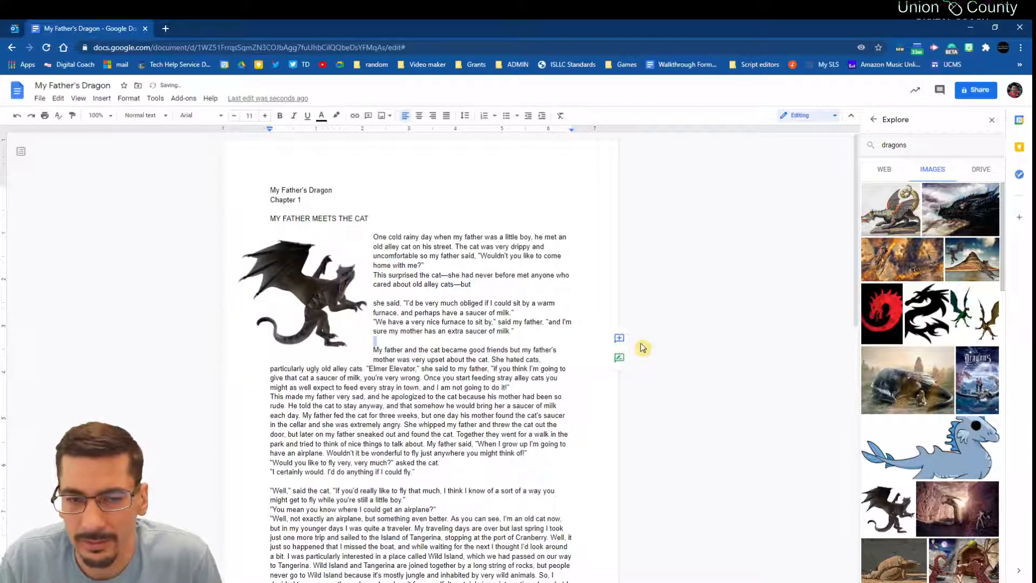
pyautogui.doubleClick(714, 476)
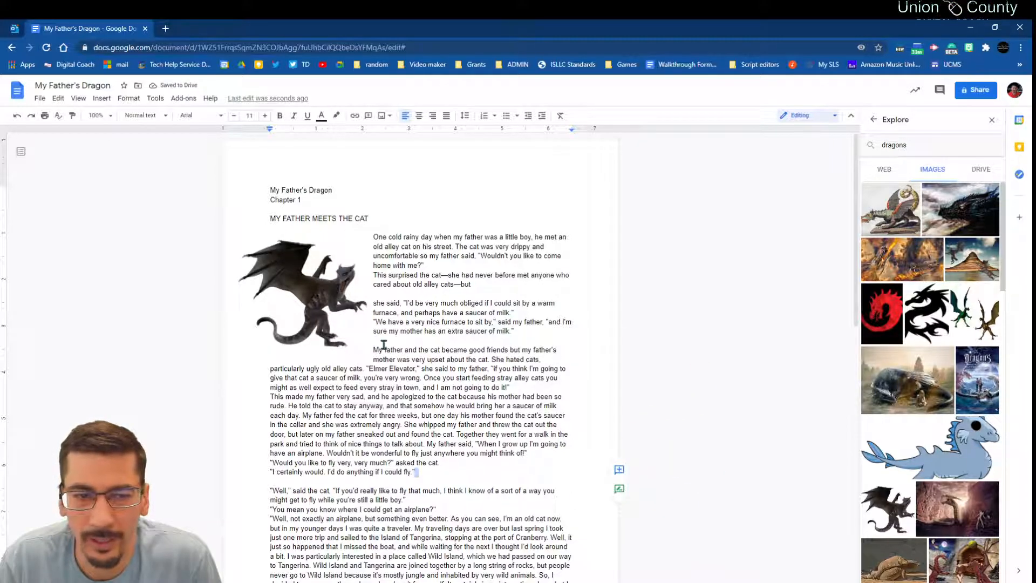
pyautogui.click(356, 343)
pyautogui.click(697, 346)
pyautogui.click(328, 278)
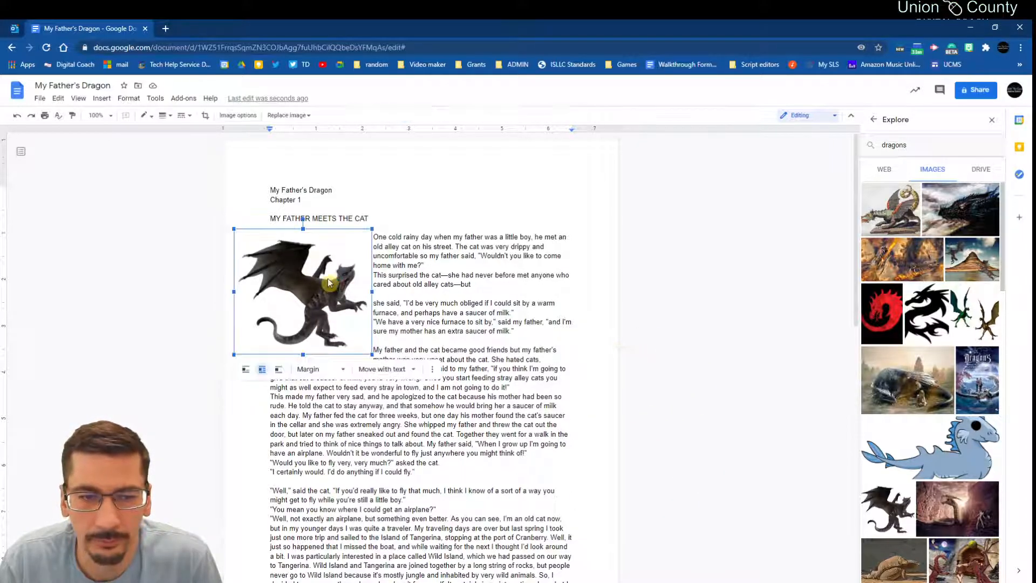
pyautogui.click(679, 287)
pyautogui.scroll(-7, 397, 380)
pyautogui.scroll(7, 669, 335)
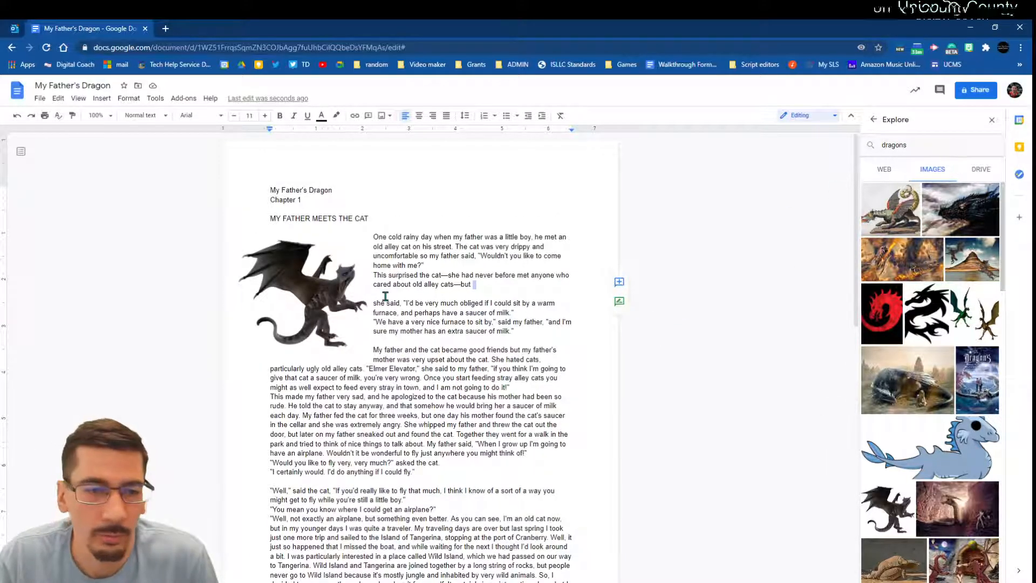
# Step: Close Explore, reopen it to view its suggested topics, and close it again
pyautogui.click(992, 120)
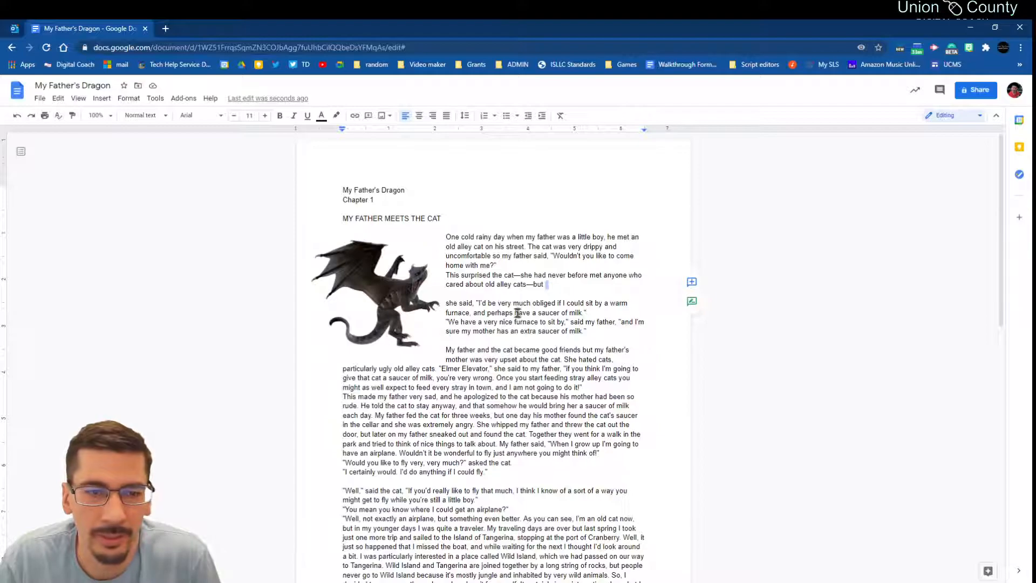
pyautogui.click(988, 570)
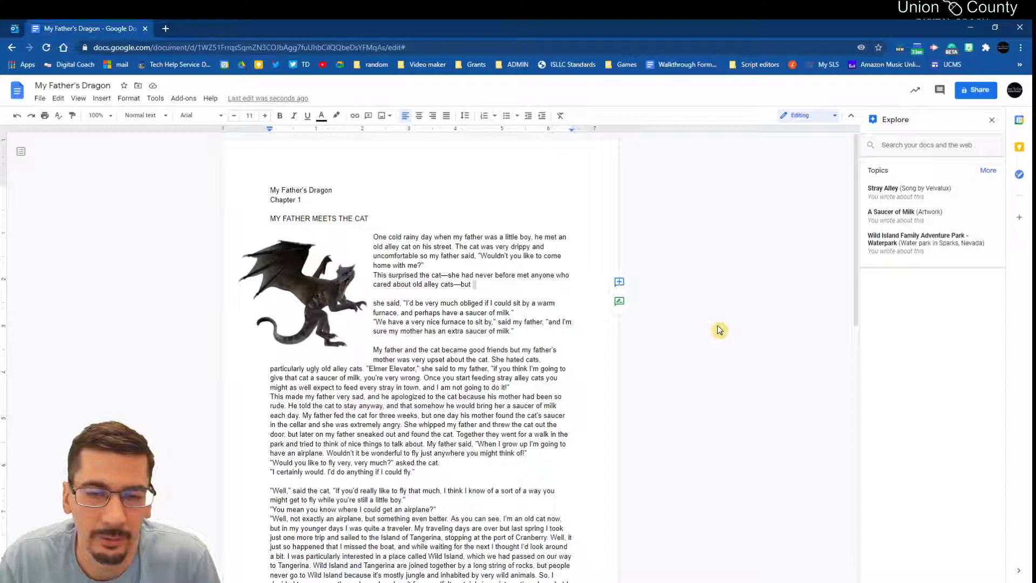
pyautogui.click(992, 120)
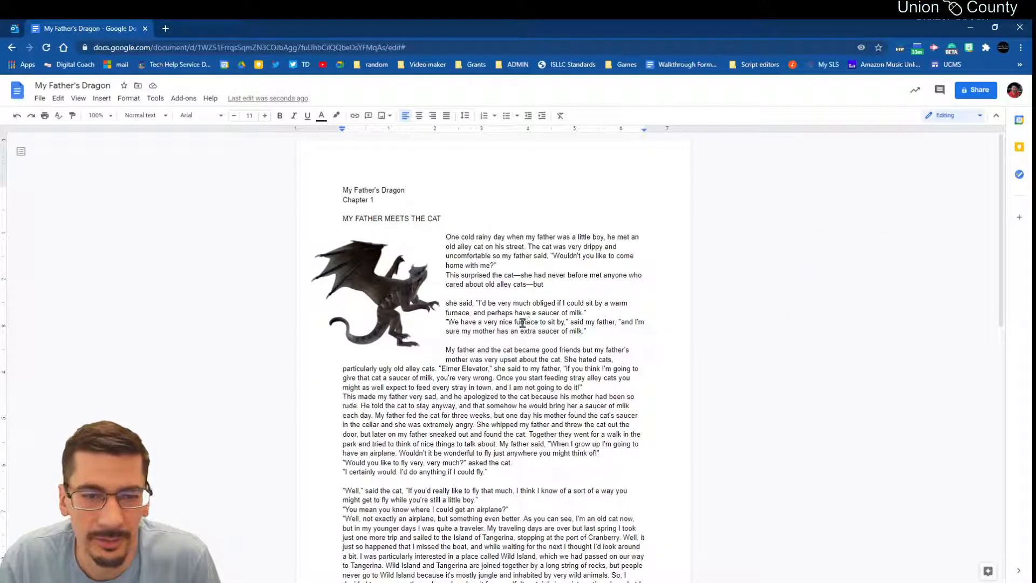
# Step: Open Citations in MLA format, start adding a citation source, and set its source type to Website
pyautogui.click(151, 100)
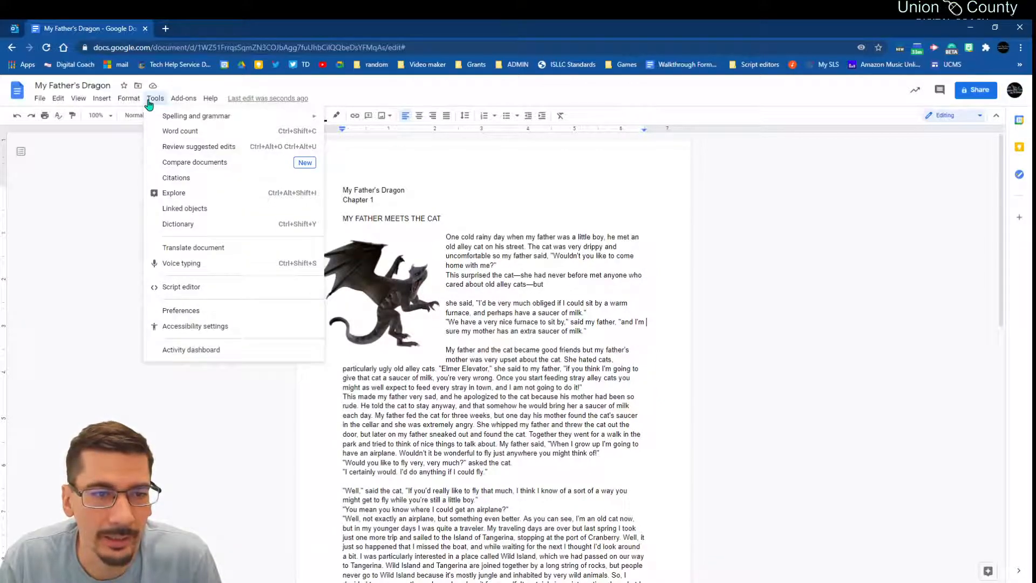
pyautogui.click(170, 181)
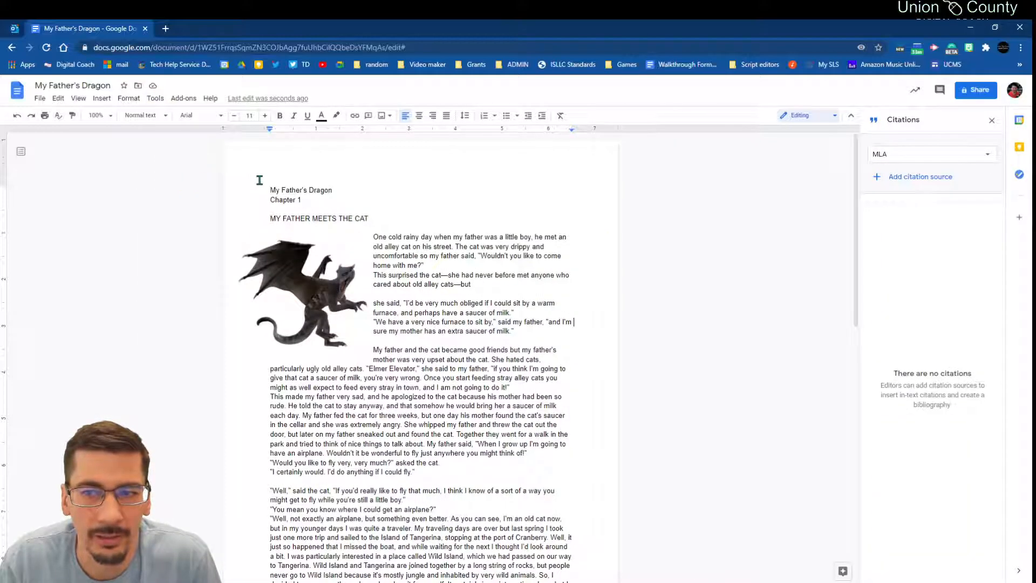
pyautogui.click(875, 181)
pyautogui.click(944, 204)
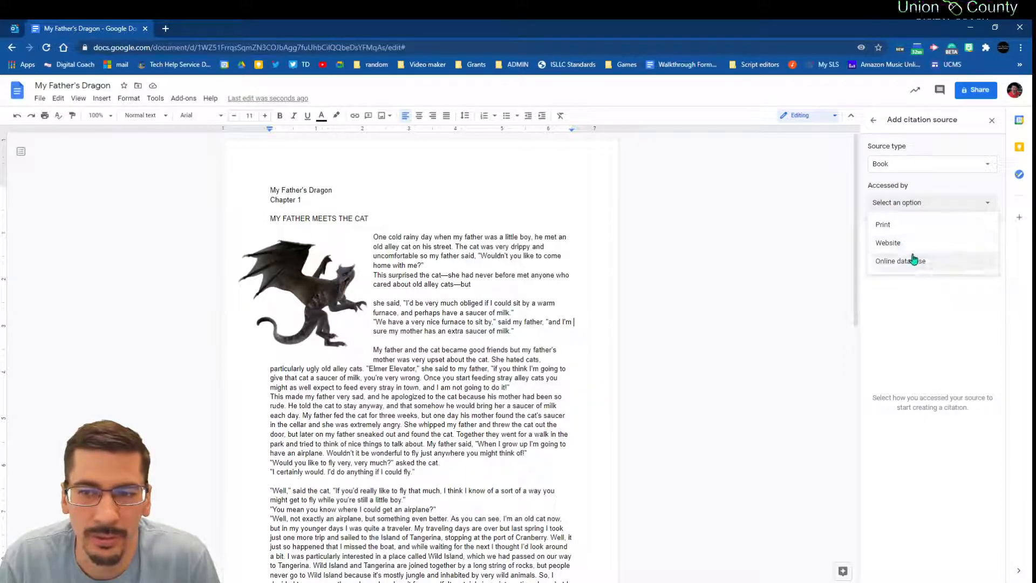
pyautogui.click(973, 167)
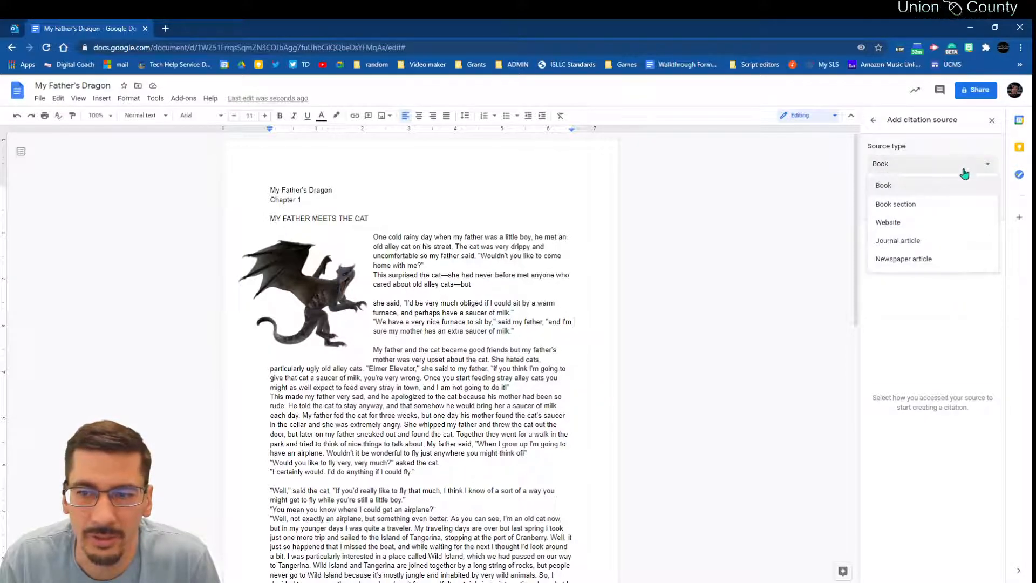
pyautogui.click(907, 223)
pyautogui.click(924, 203)
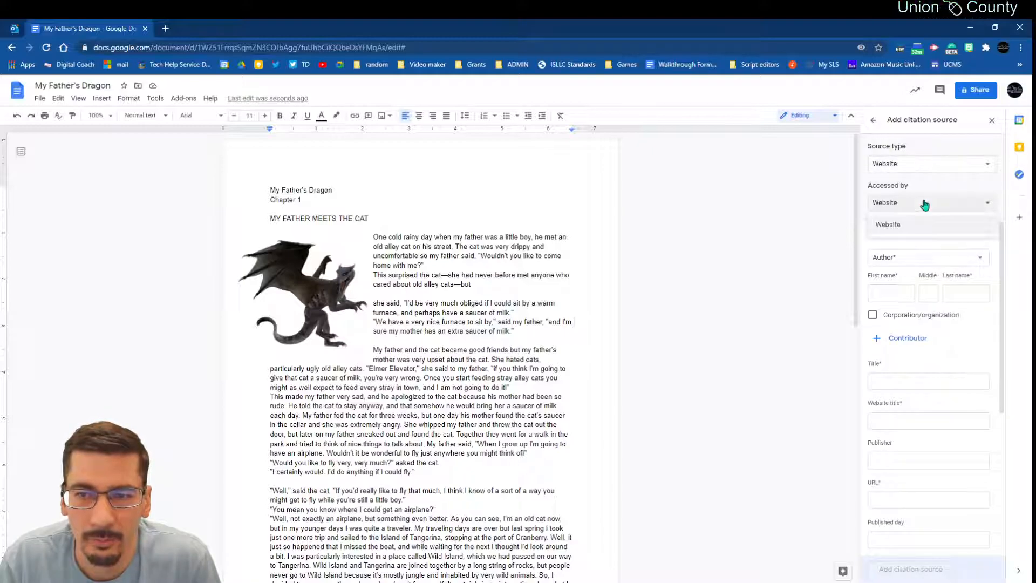
# Step: Set the source type to Journal article accessed by Print, and close Citations without adding the source
pyautogui.click(966, 167)
pyautogui.click(926, 239)
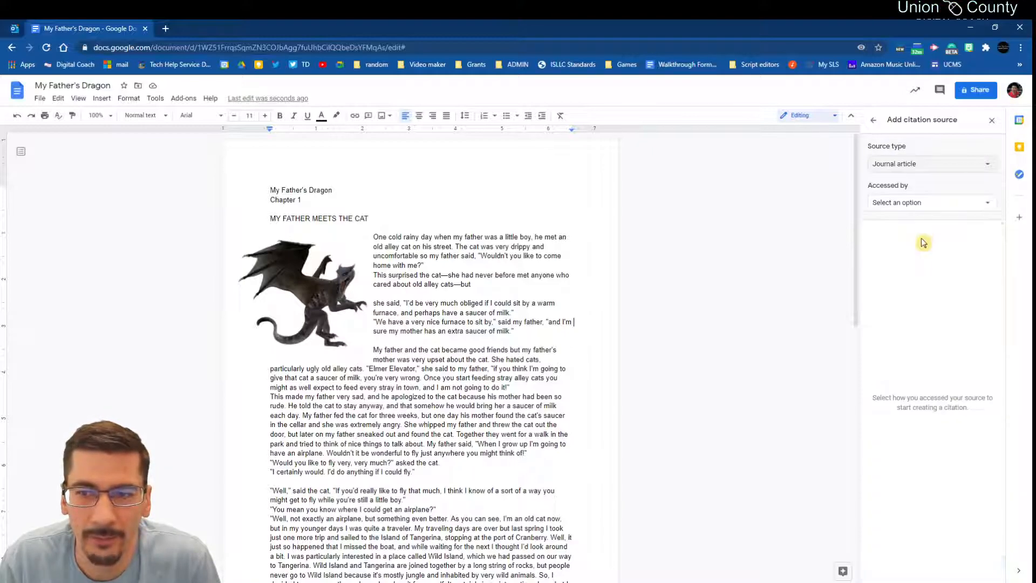
pyautogui.click(916, 204)
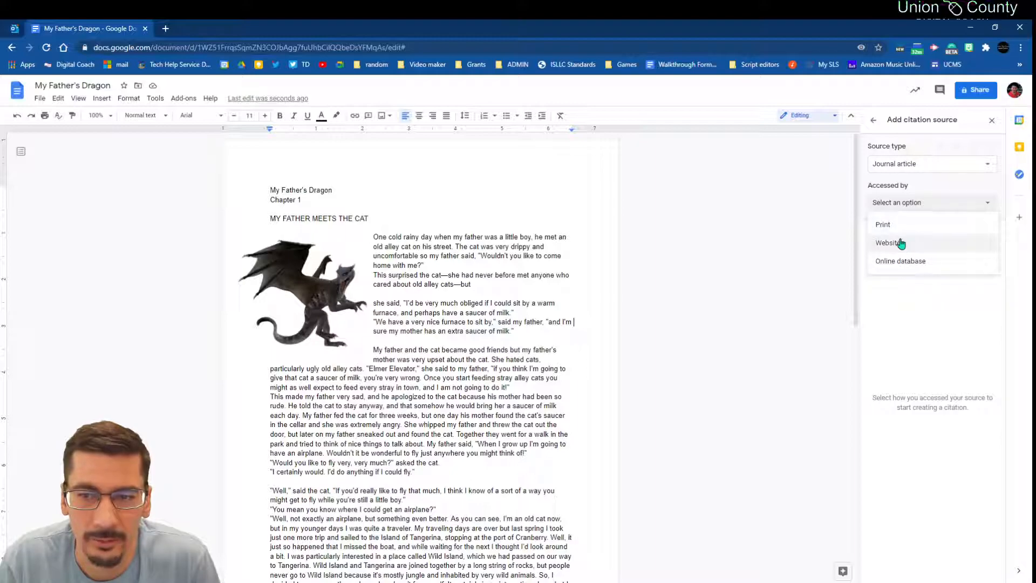
pyautogui.click(906, 226)
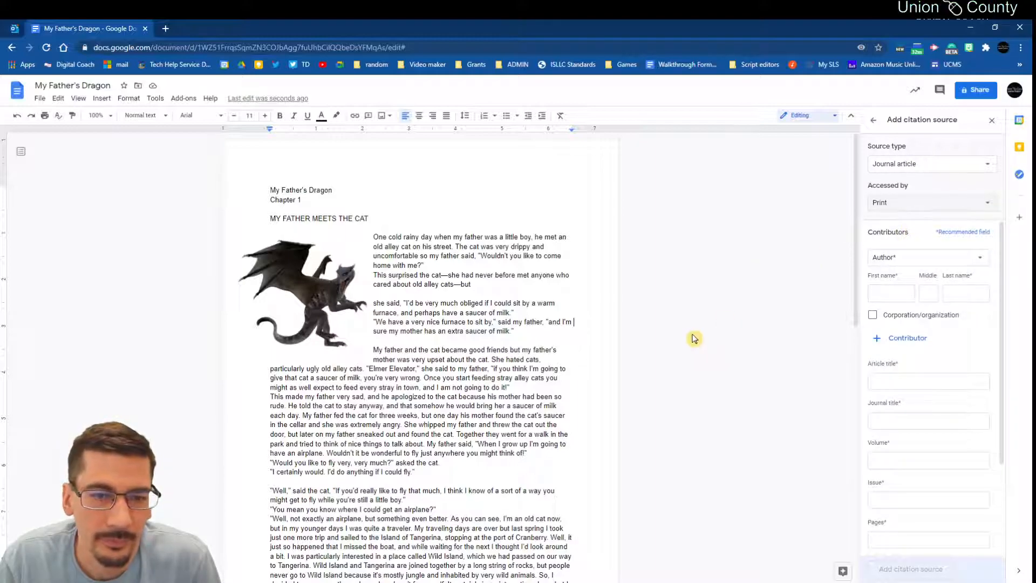
pyautogui.click(985, 127)
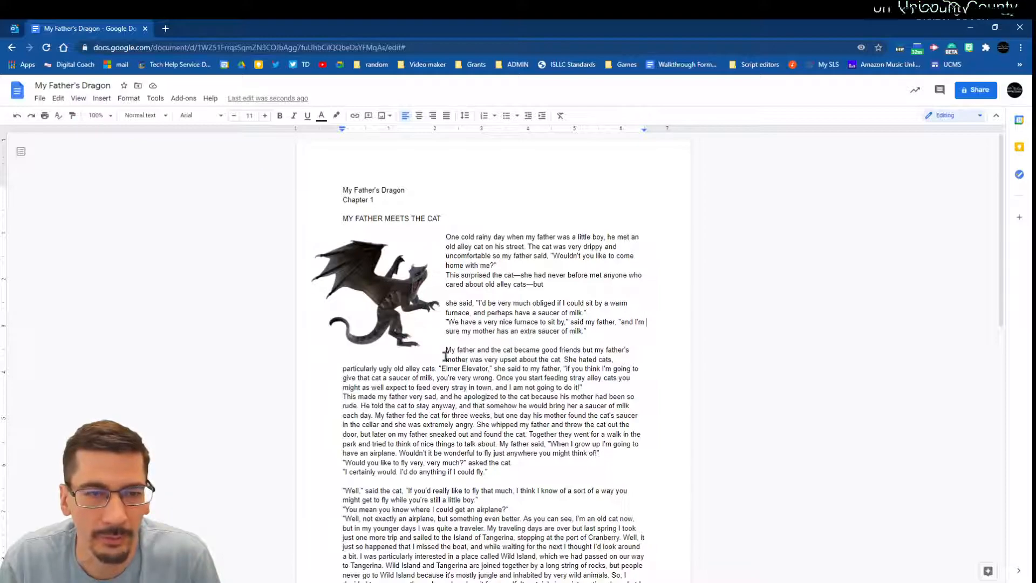
# Step: Set the line spacing to Double for the whole story text, from "One cold rainy day" through the last paragraph
pyautogui.scroll(-2, 478, 319)
pyautogui.scroll(2, 449, 246)
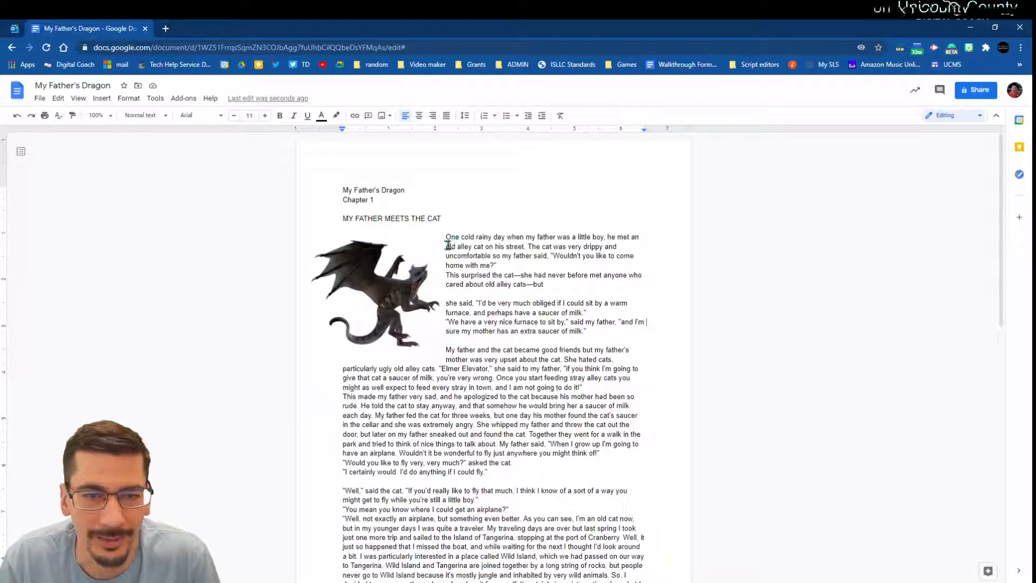
pyautogui.moveTo(445, 237); pyautogui.dragTo(515, 287)
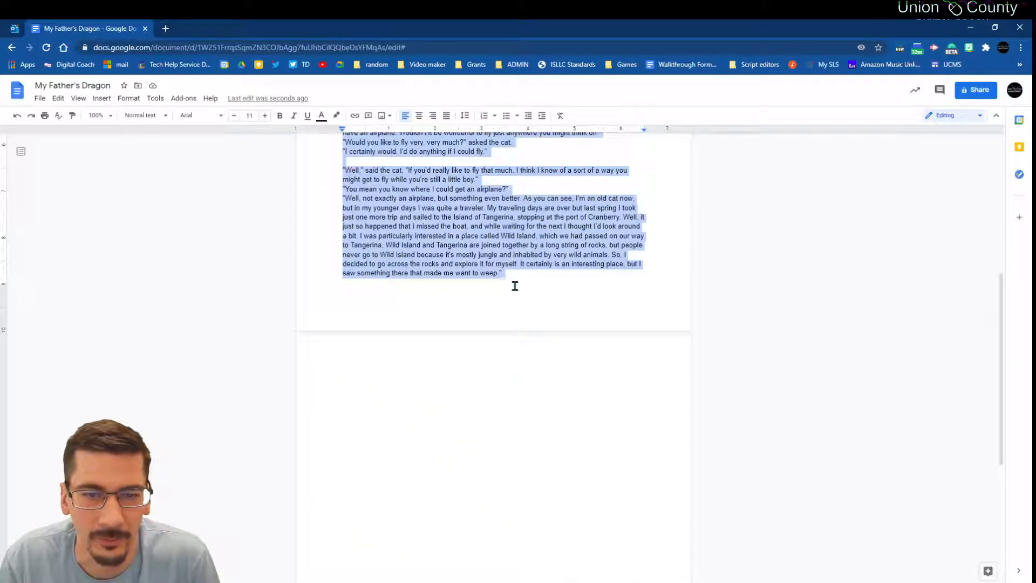
pyautogui.scroll(6, 232, 172)
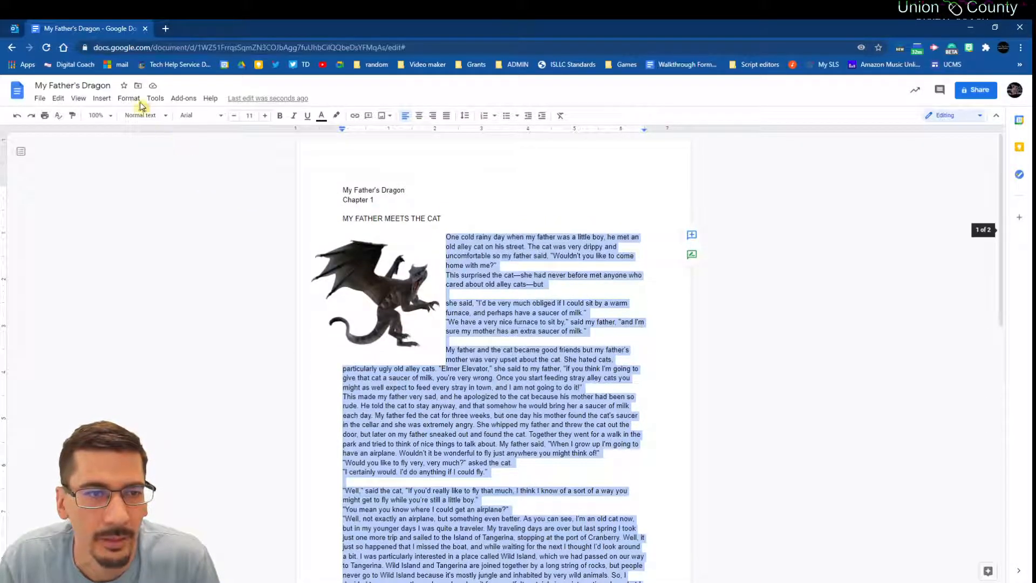
pyautogui.click(122, 103)
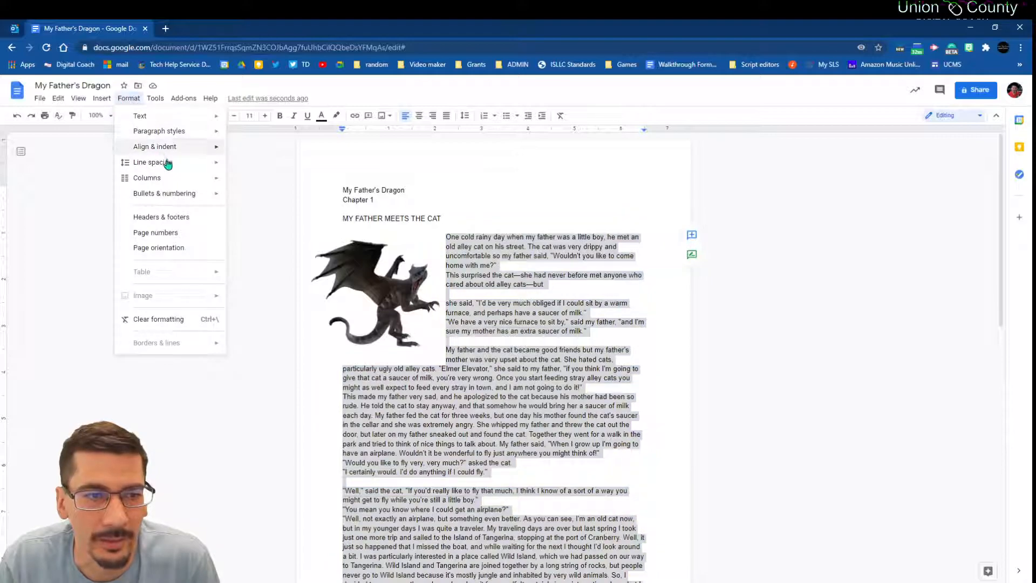
pyautogui.moveTo(192, 166)
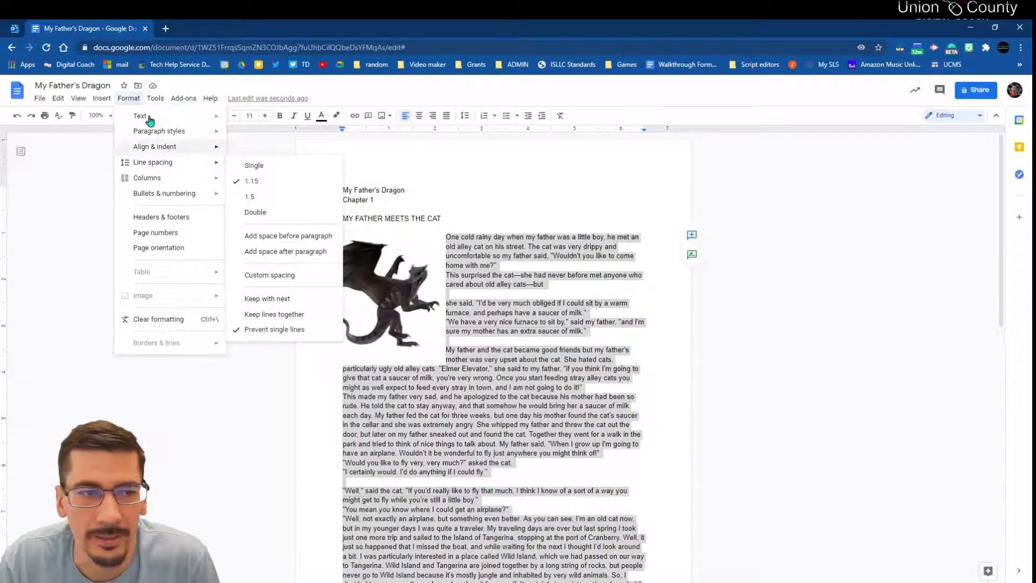
pyautogui.click(256, 213)
pyautogui.click(641, 343)
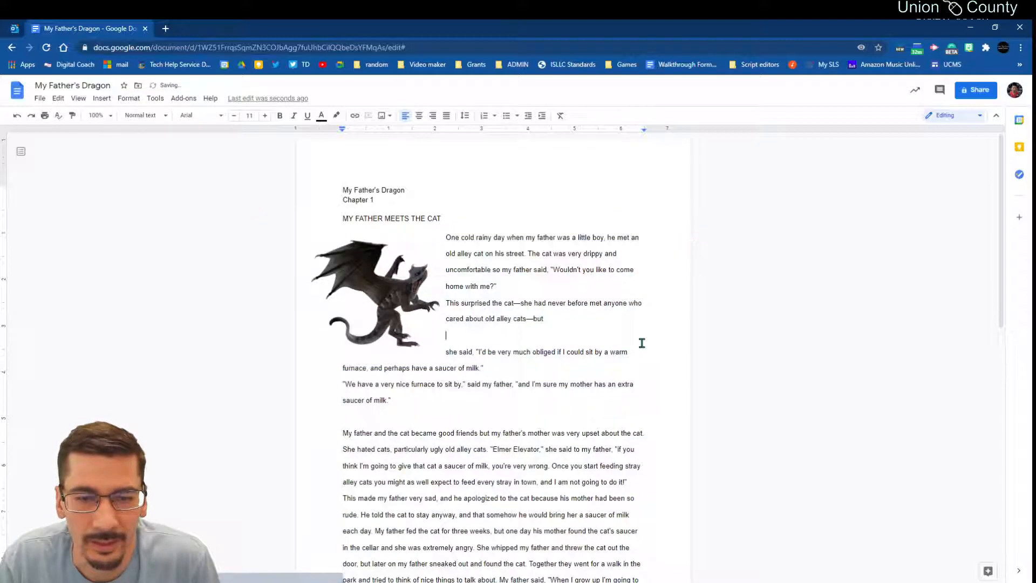
pyautogui.scroll(-10, 642, 343)
pyautogui.scroll(12, 642, 344)
# Step: Change the page orientation to Landscape for only the selected second-page text, from "Would you like to fly" to the story's end
pyautogui.scroll(-7, 637, 344)
pyautogui.scroll(-4, 544, 380)
pyautogui.scroll(2, 416, 273)
pyautogui.moveTo(339, 202); pyautogui.dragTo(542, 436)
pyautogui.scroll(9, 774, 430)
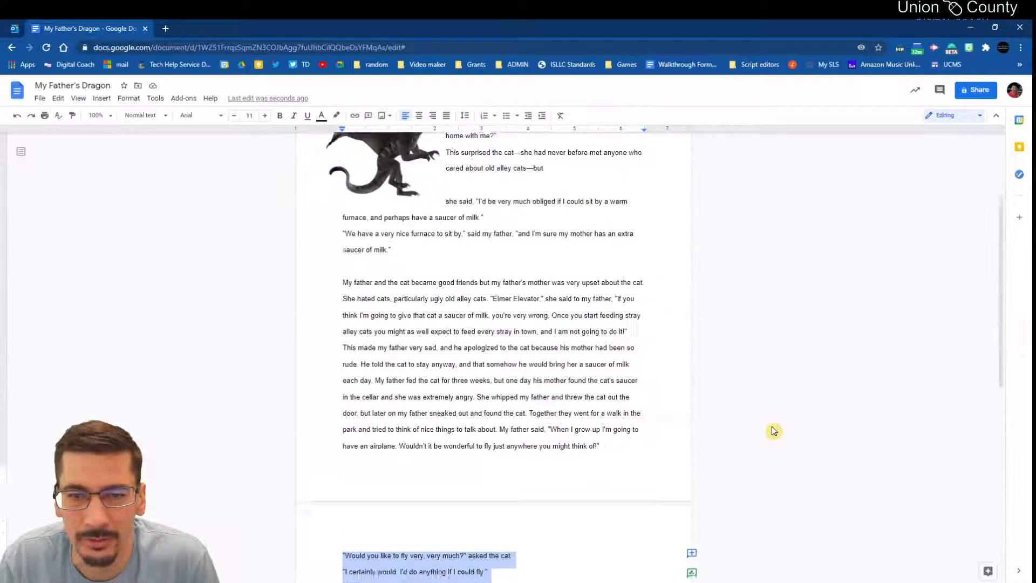
pyautogui.scroll(-6, 772, 431)
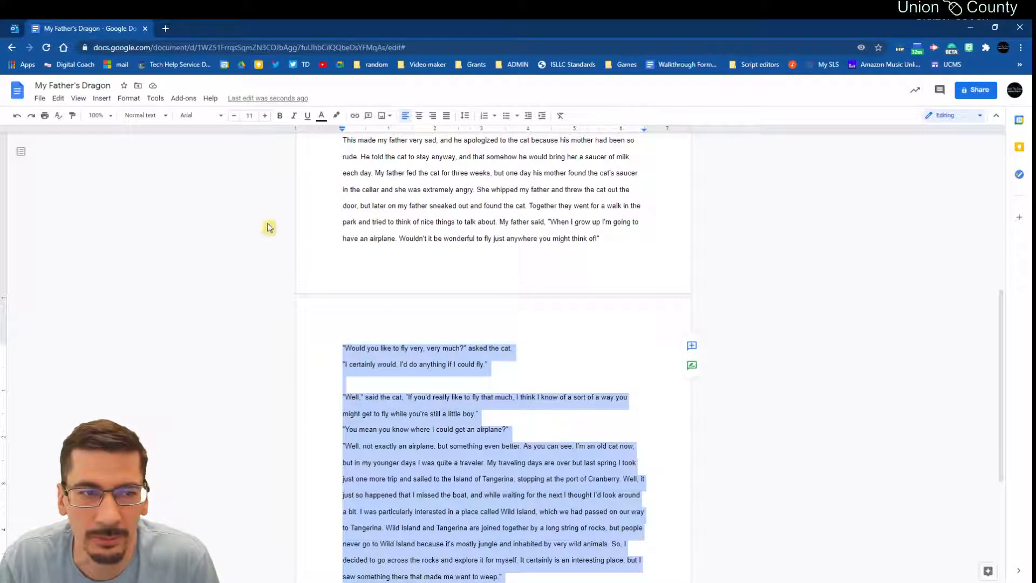
pyautogui.click(129, 99)
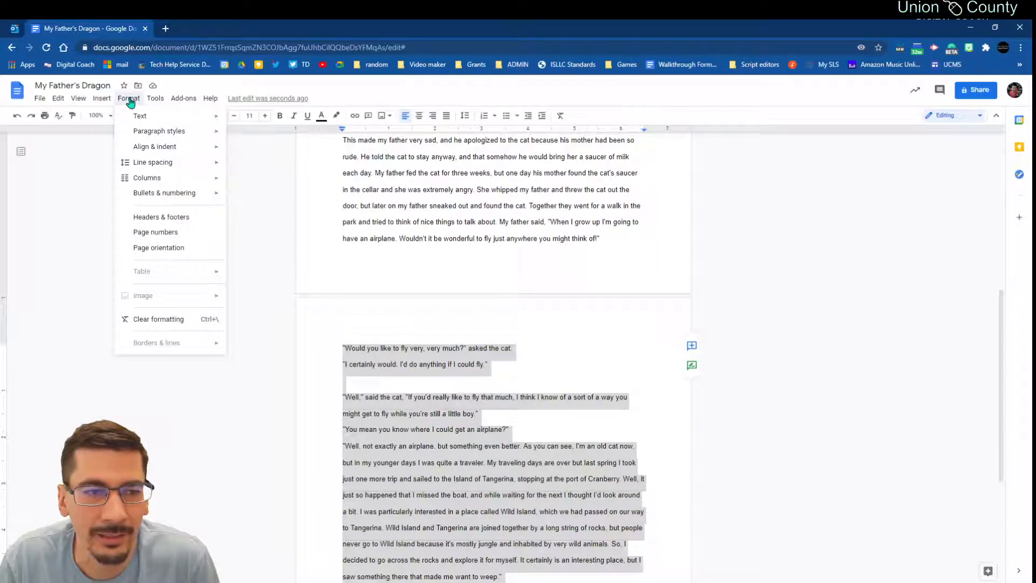
pyautogui.click(171, 254)
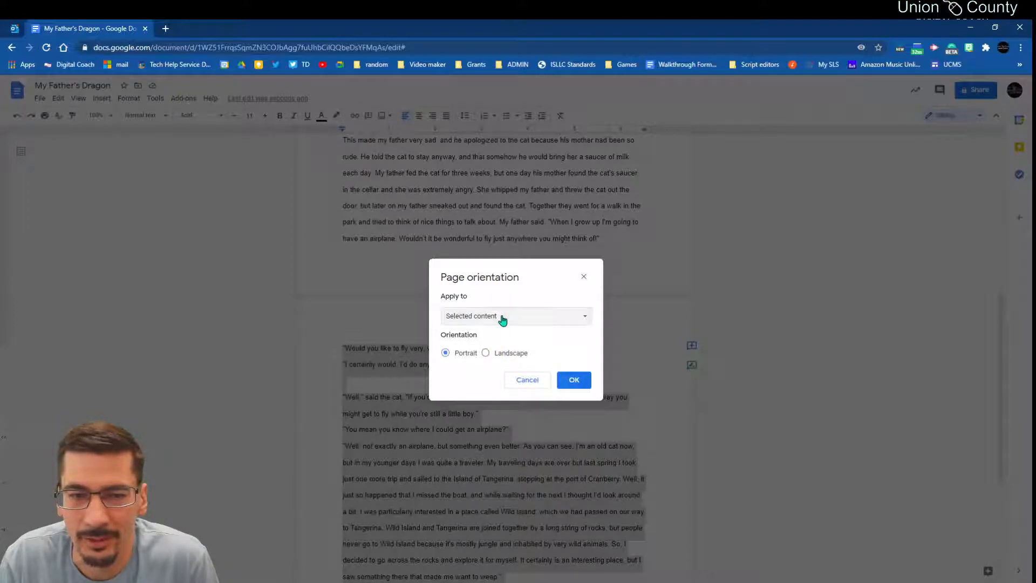
pyautogui.click(487, 353)
pyautogui.click(574, 379)
pyautogui.scroll(-3, 627, 370)
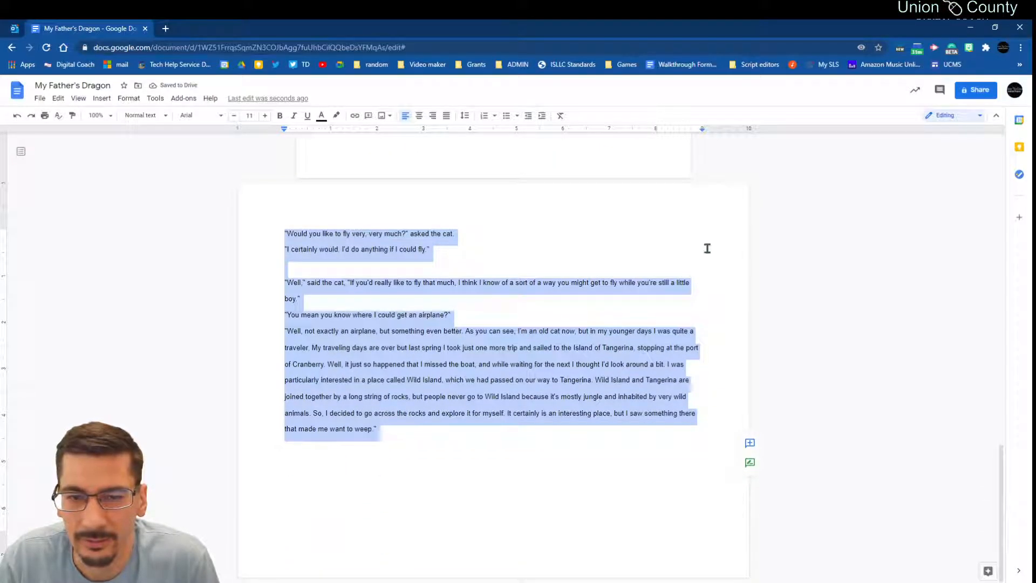
pyautogui.click(730, 236)
pyautogui.scroll(6, 735, 299)
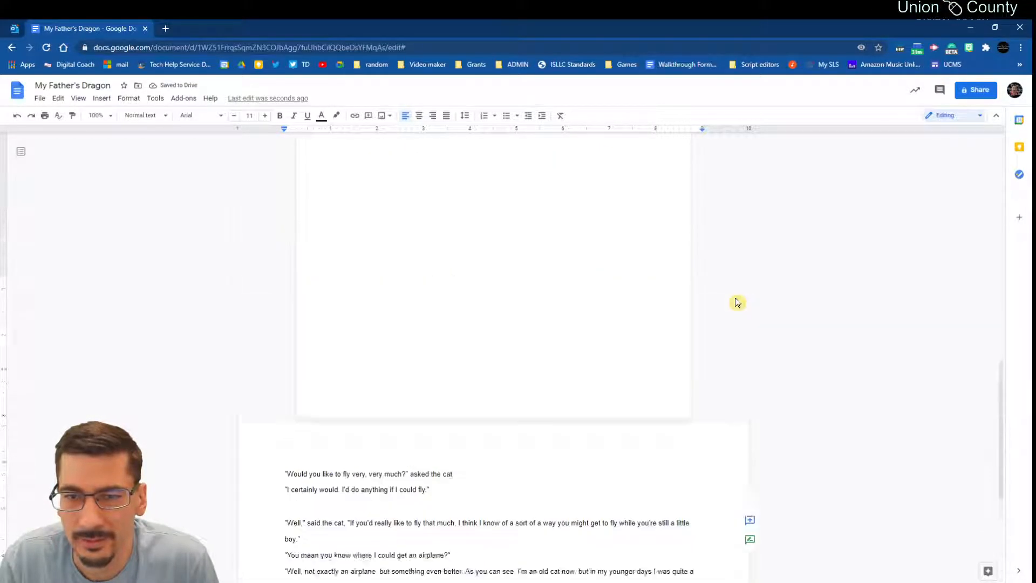
# Step: Remove the blank portrait page between the first page's text and the landscape page
pyautogui.scroll(-5, 734, 301)
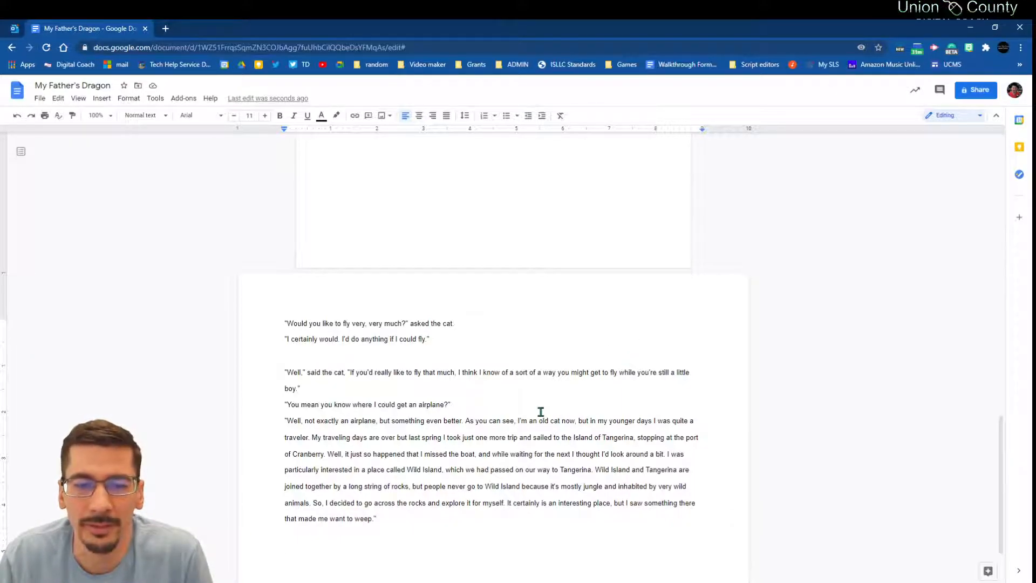
pyautogui.scroll(10, 540, 412)
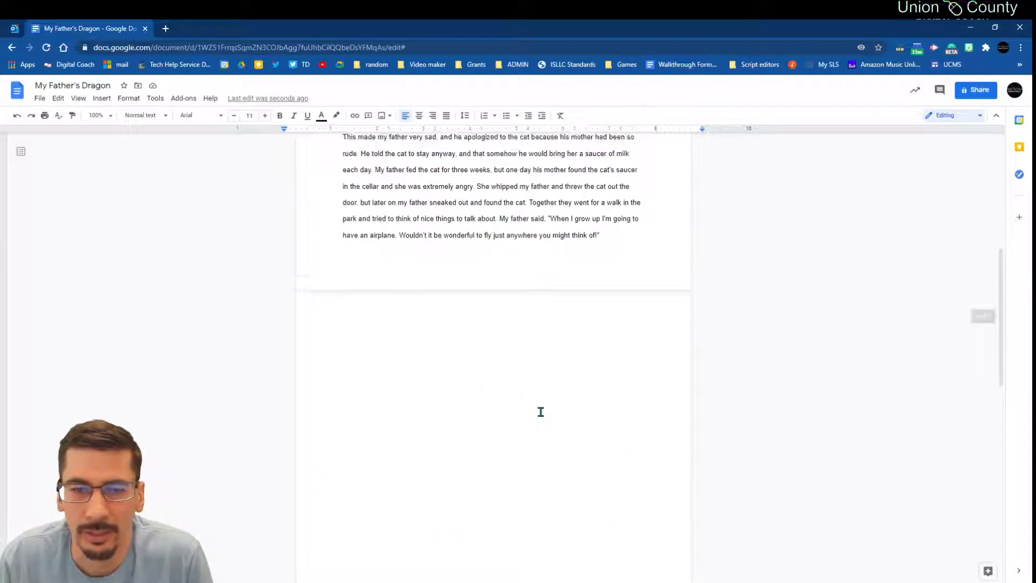
pyautogui.click(632, 252)
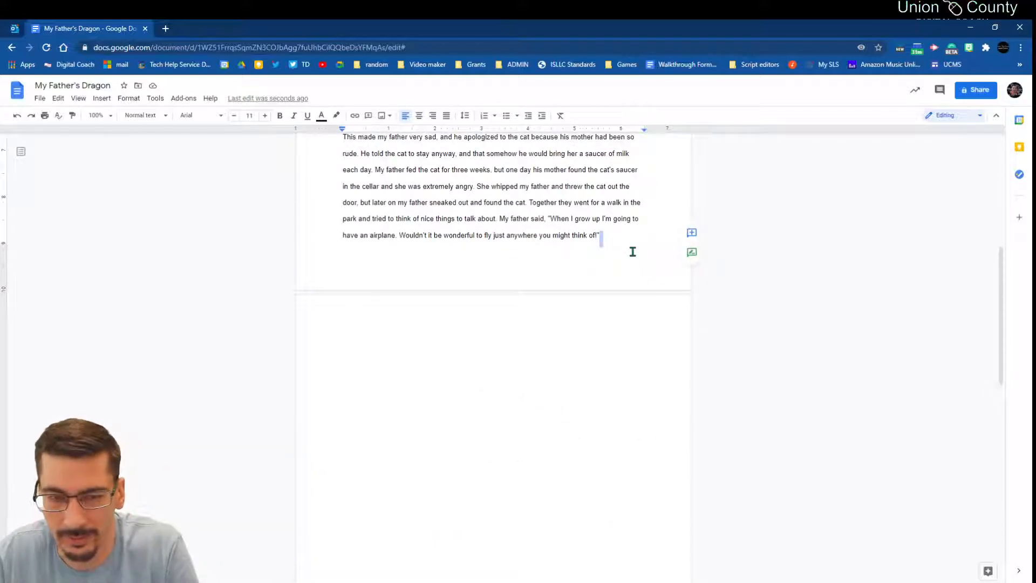
pyautogui.hotkey('ctrl', 'v')
pyautogui.scroll(-5, 583, 426)
pyautogui.scroll(8, 387, 281)
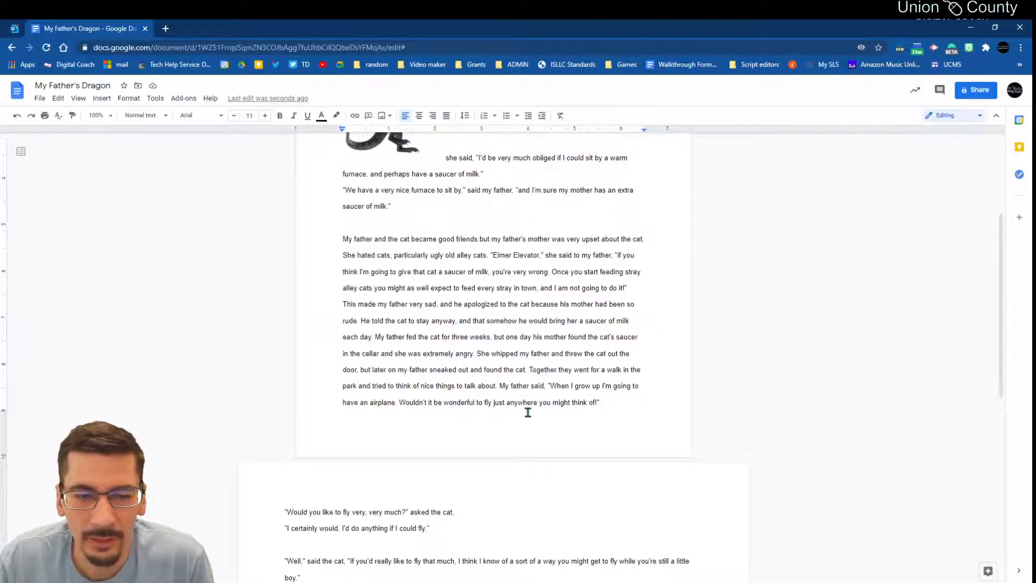
pyautogui.scroll(-4, 520, 421)
pyautogui.scroll(7, 522, 420)
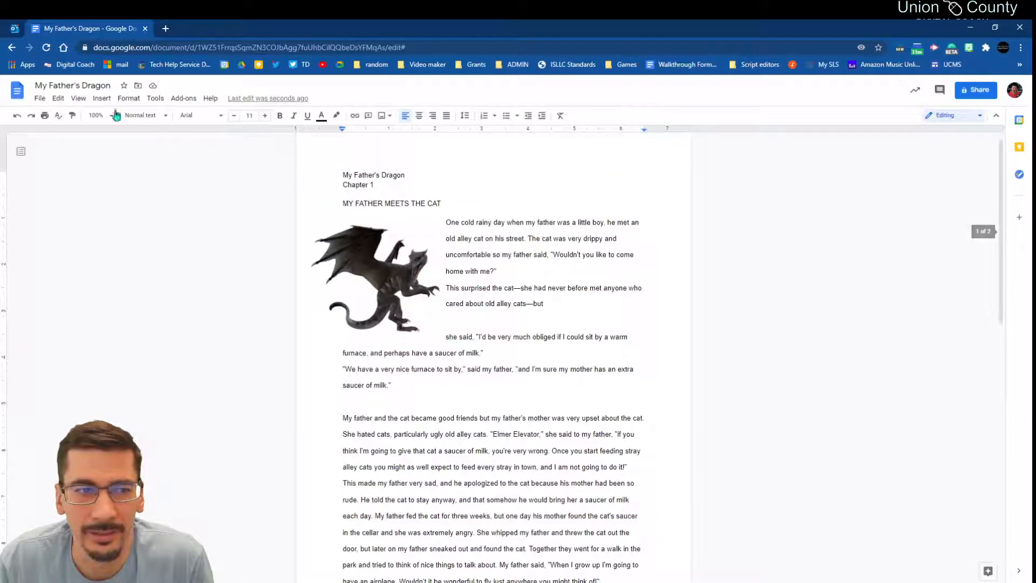
pyautogui.click(101, 99)
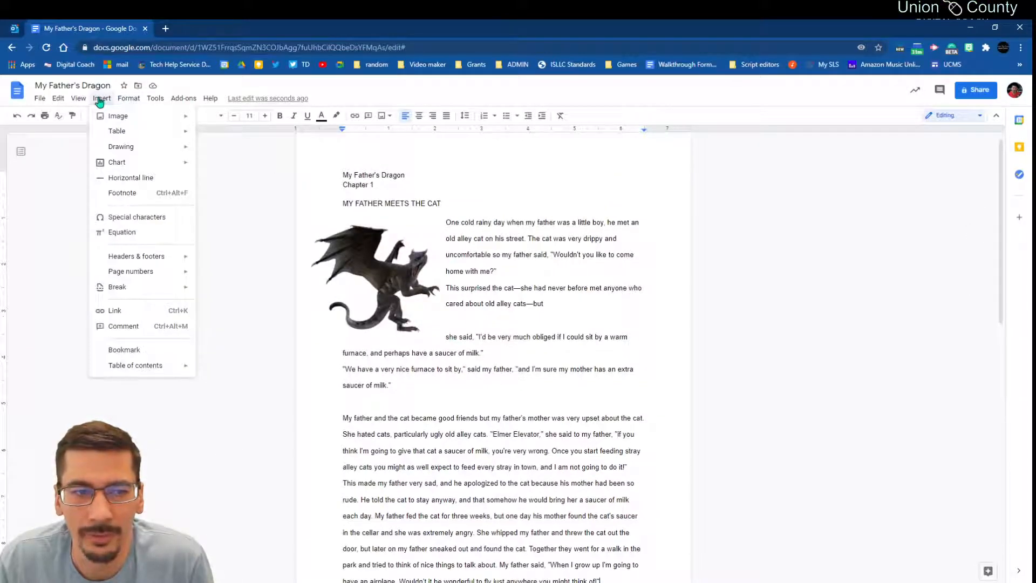
pyautogui.scroll(-7, 475, 386)
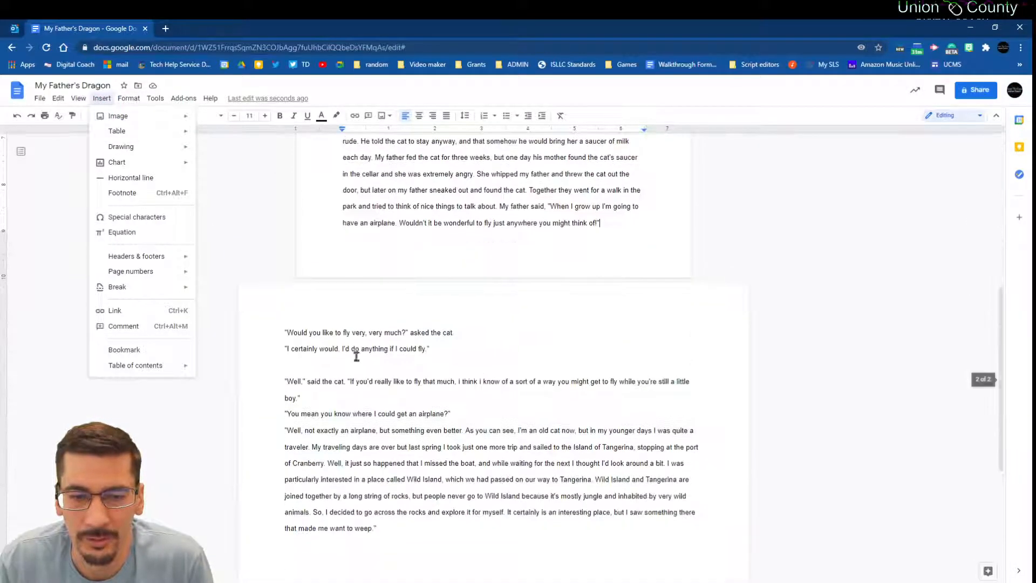
pyautogui.click(402, 254)
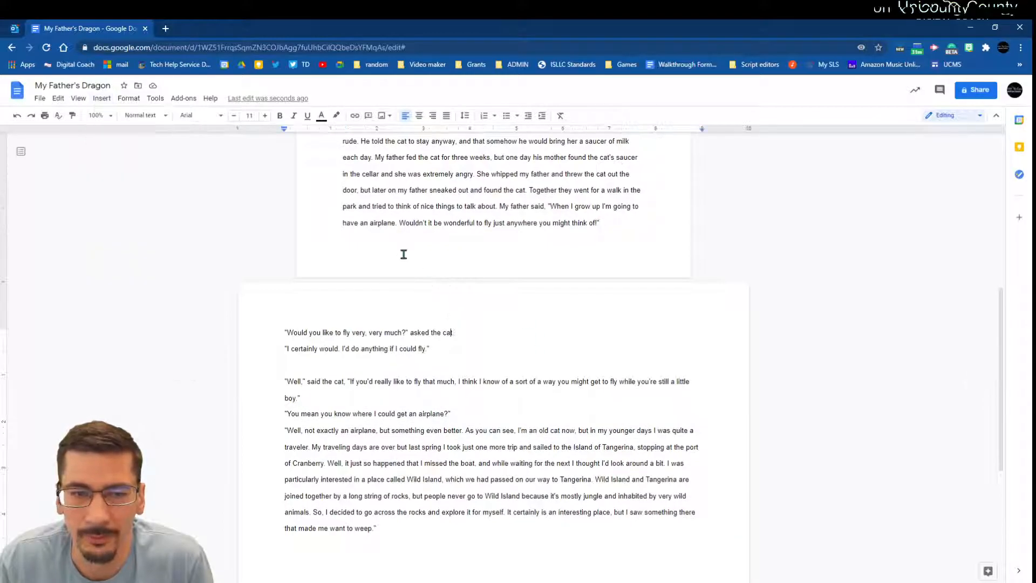
# Step: Switch Page setup from the current section to the whole document and accept the dialog
pyautogui.click(40, 99)
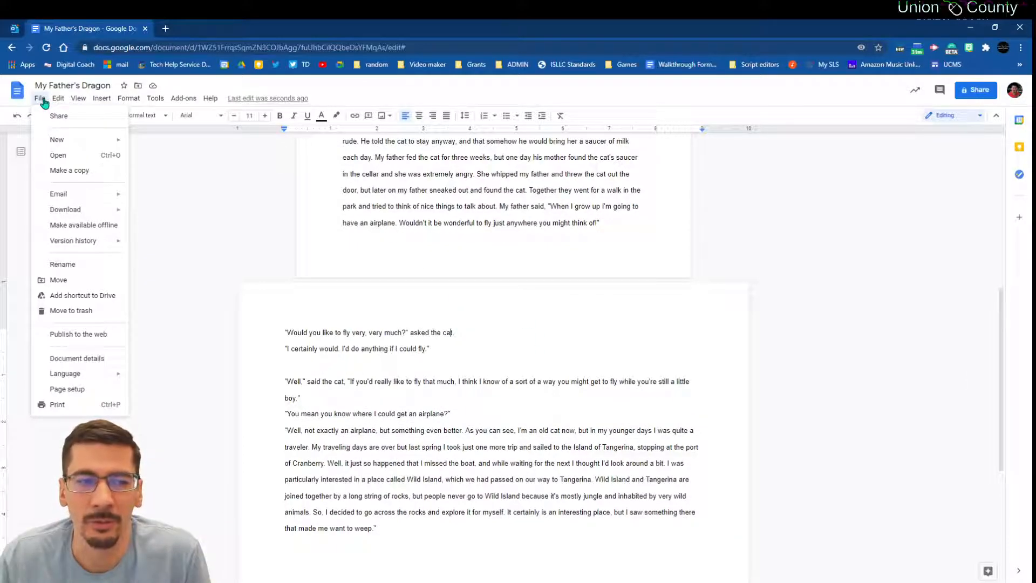
pyautogui.click(53, 389)
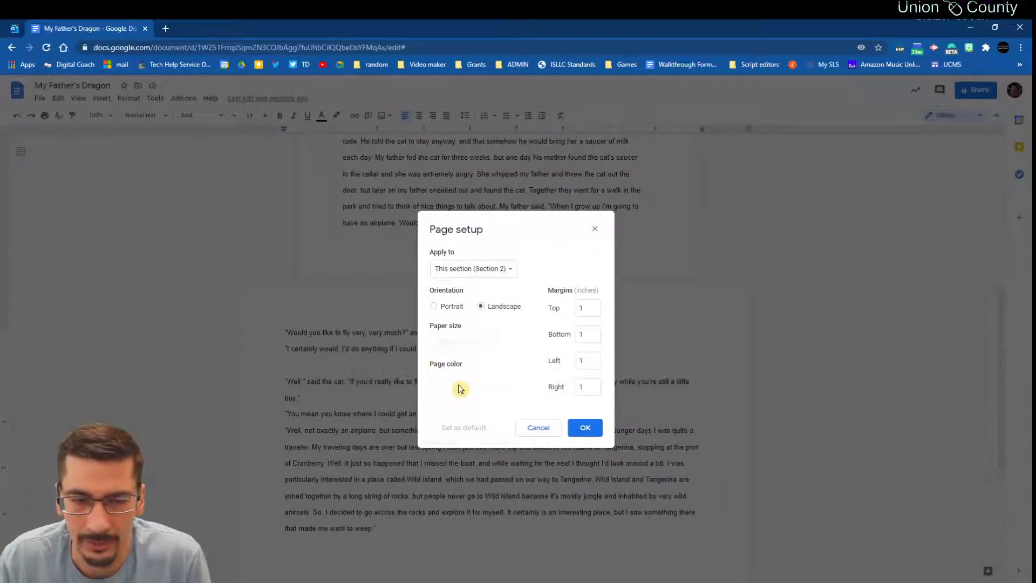
pyautogui.click(507, 271)
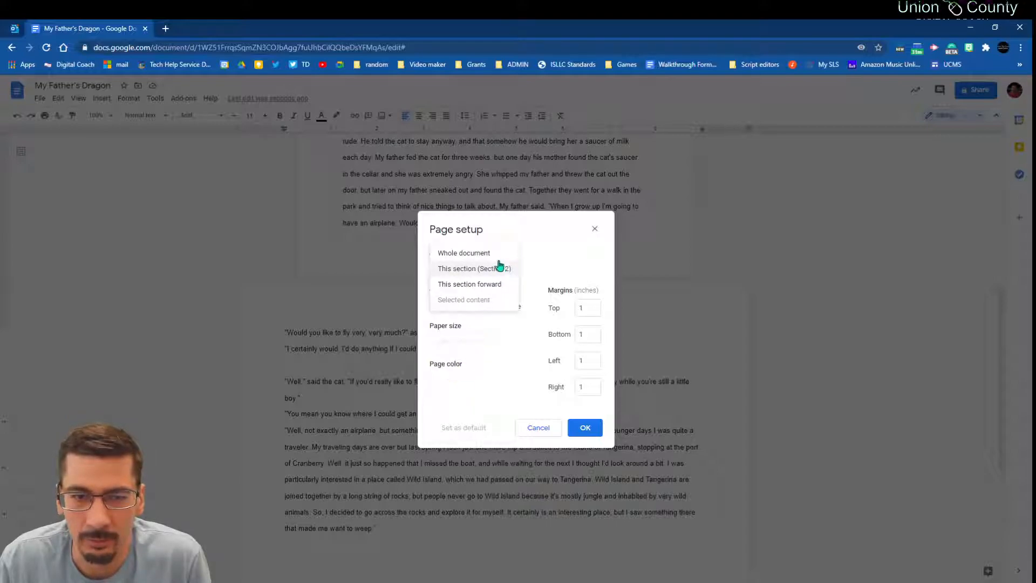
pyautogui.click(496, 255)
pyautogui.click(583, 425)
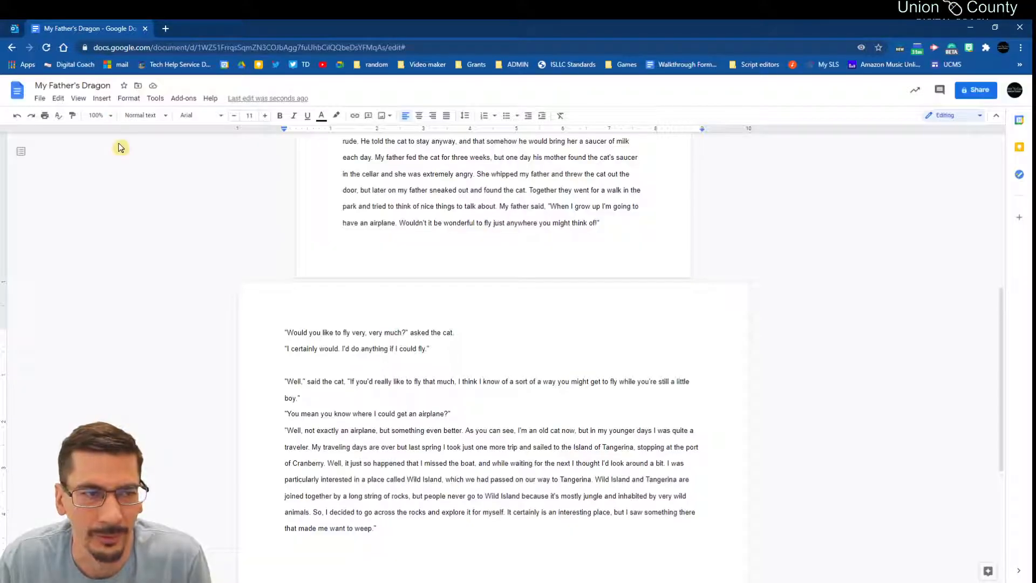
# Step: Set the page color of the whole document to light orange in Page setup
pyautogui.click(40, 97)
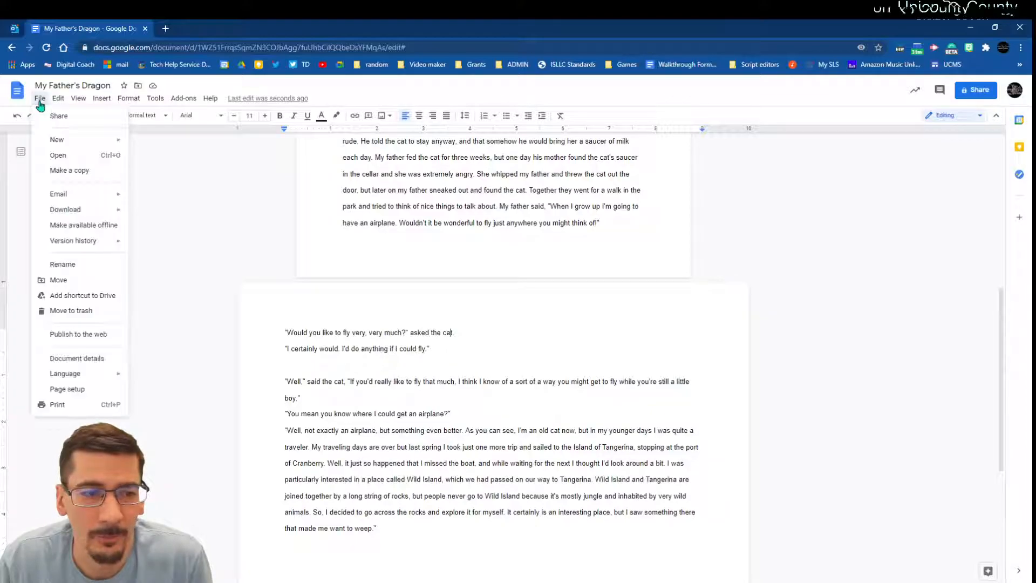
pyautogui.click(61, 389)
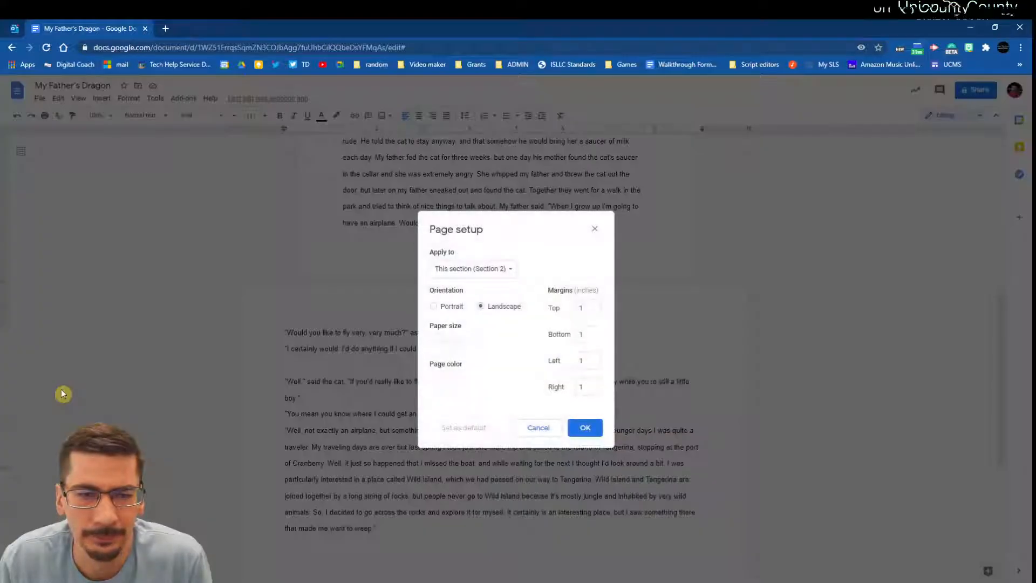
pyautogui.click(480, 268)
pyautogui.click(481, 254)
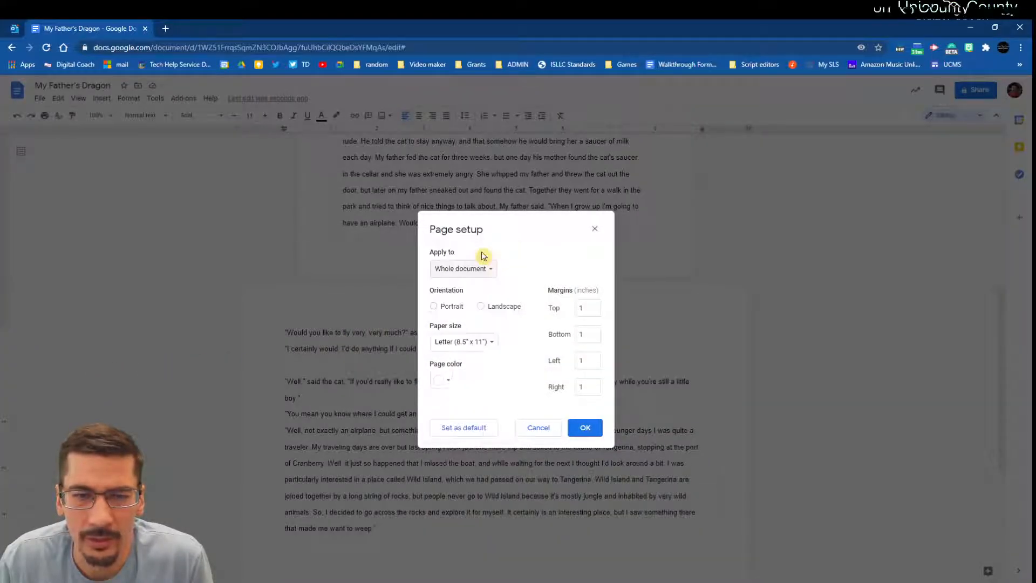
pyautogui.click(449, 382)
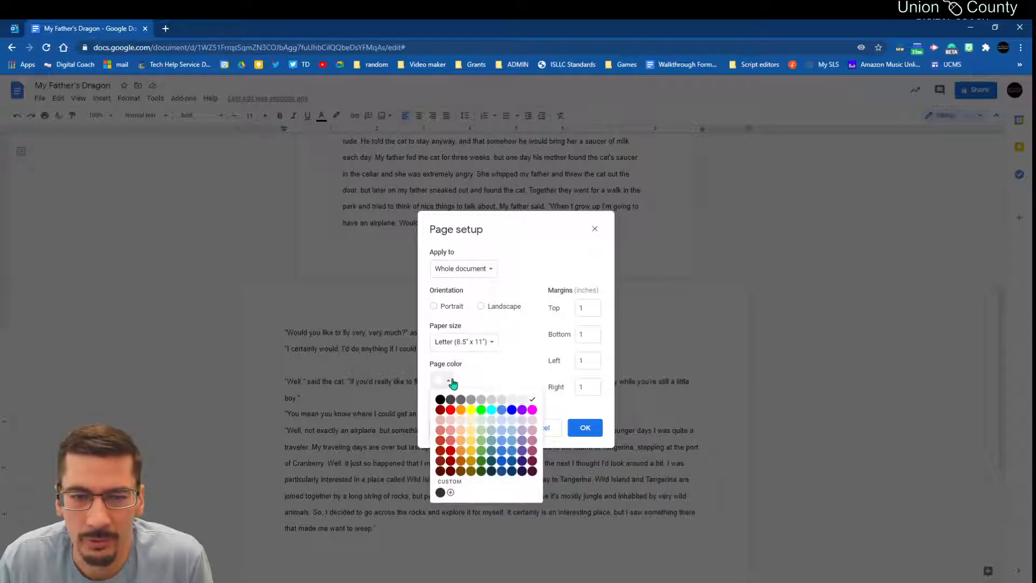
pyautogui.click(461, 425)
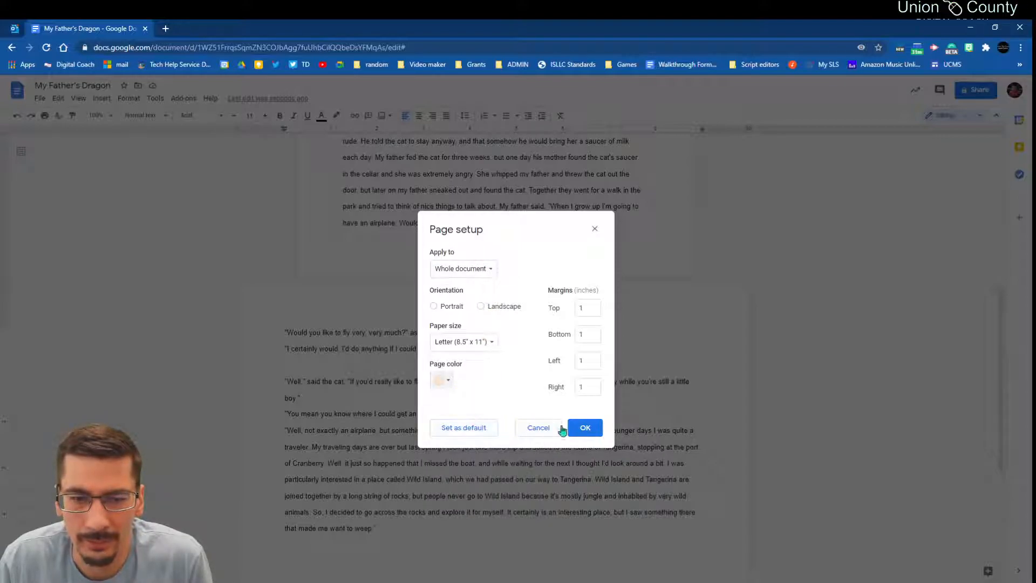
pyautogui.click(583, 427)
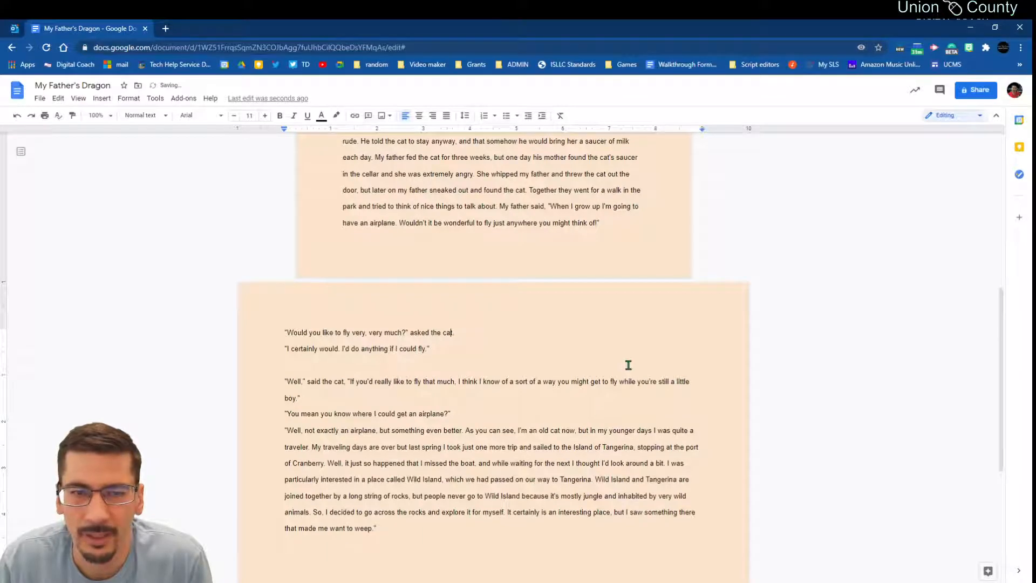
pyautogui.scroll(7, 629, 366)
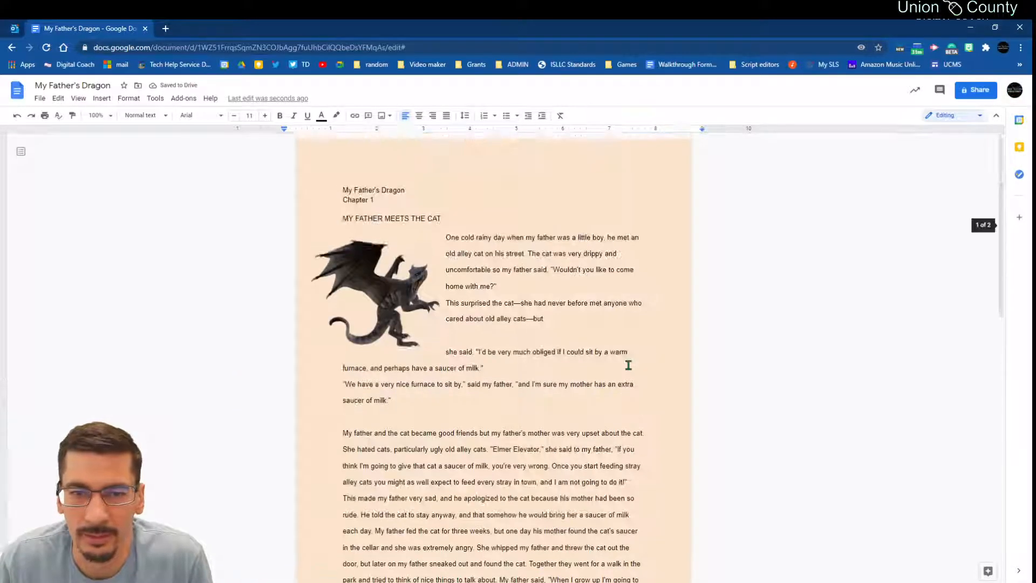
pyautogui.scroll(-8, 508, 361)
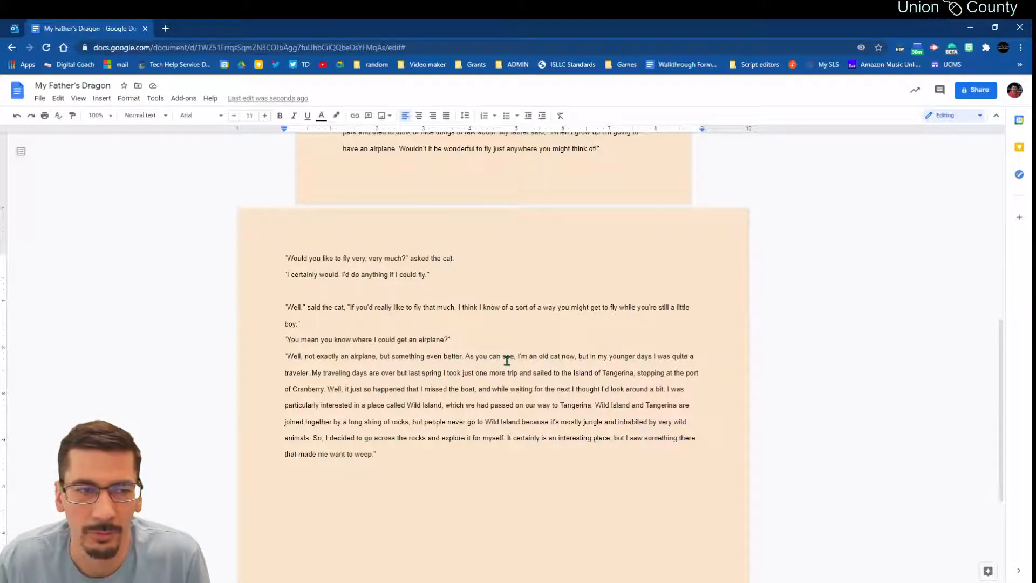
pyautogui.click(40, 98)
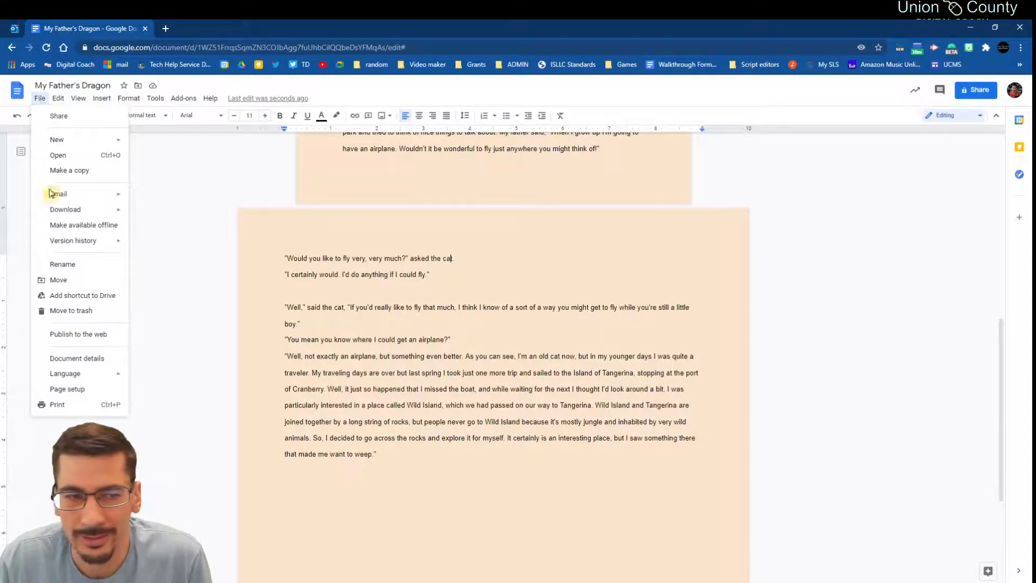
pyautogui.click(325, 244)
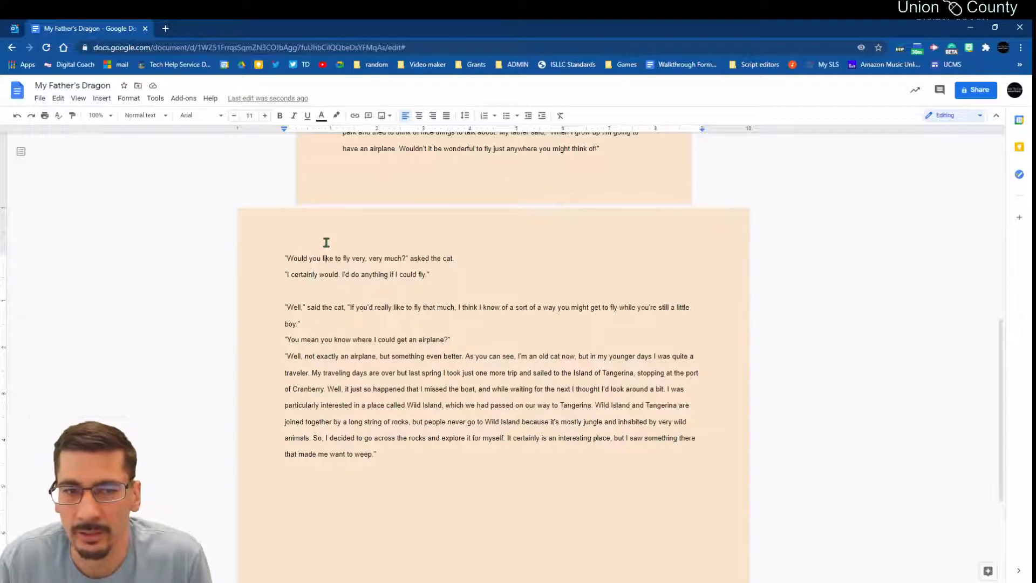
pyautogui.scroll(1, 402, 307)
pyautogui.scroll(5, 402, 307)
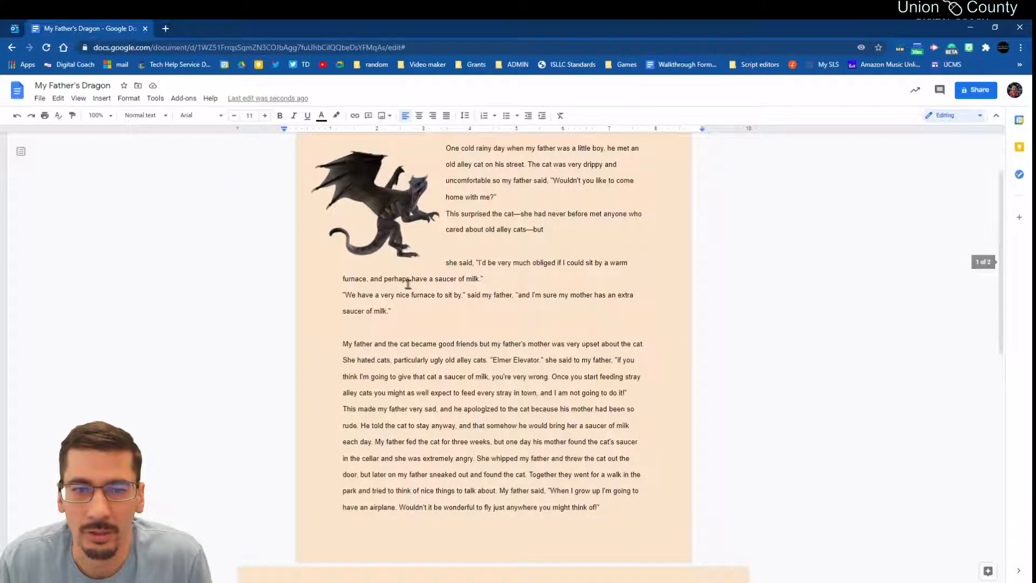
pyautogui.click(39, 99)
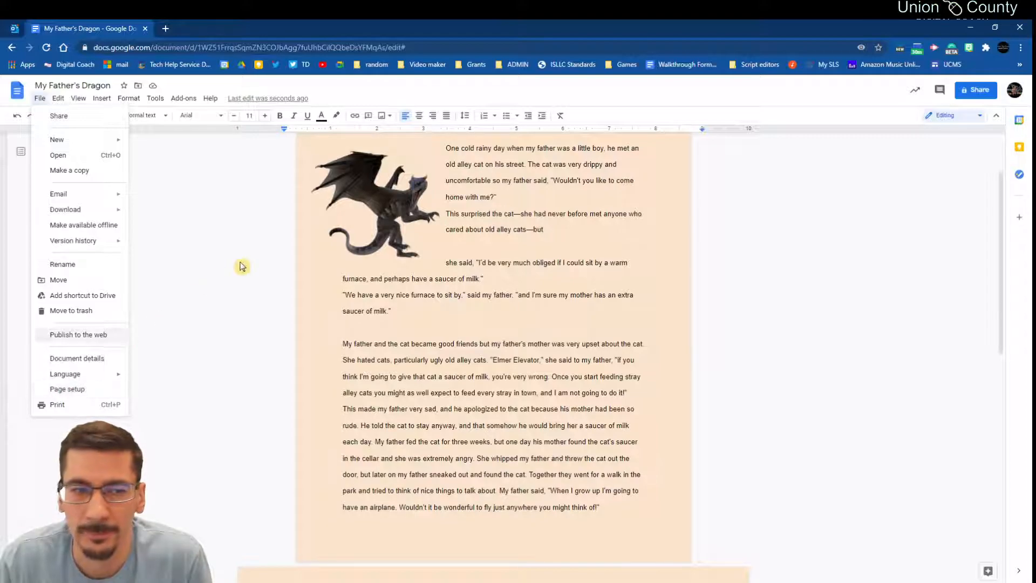
pyautogui.click(241, 279)
pyautogui.scroll(2, 505, 353)
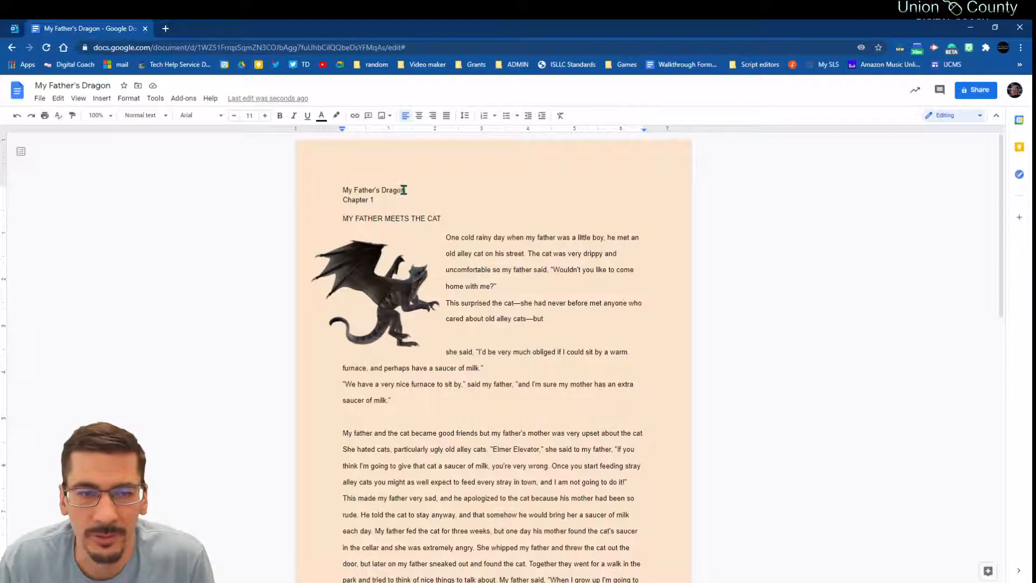
# Step: Apply the Title style to the "My Father's Dragon" line at the start of the document
pyautogui.moveTo(408, 190); pyautogui.dragTo(346, 190)
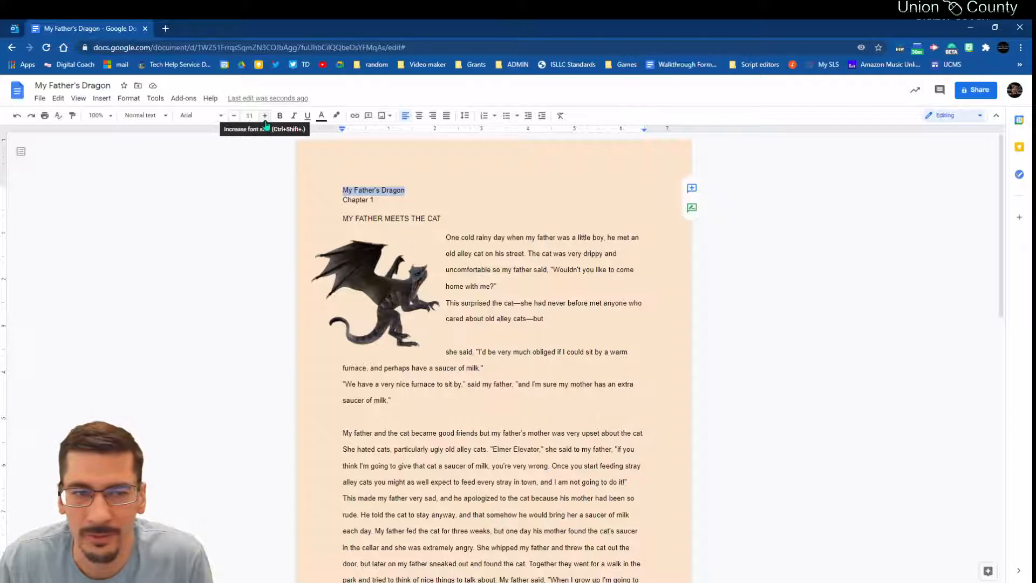
pyautogui.click(165, 122)
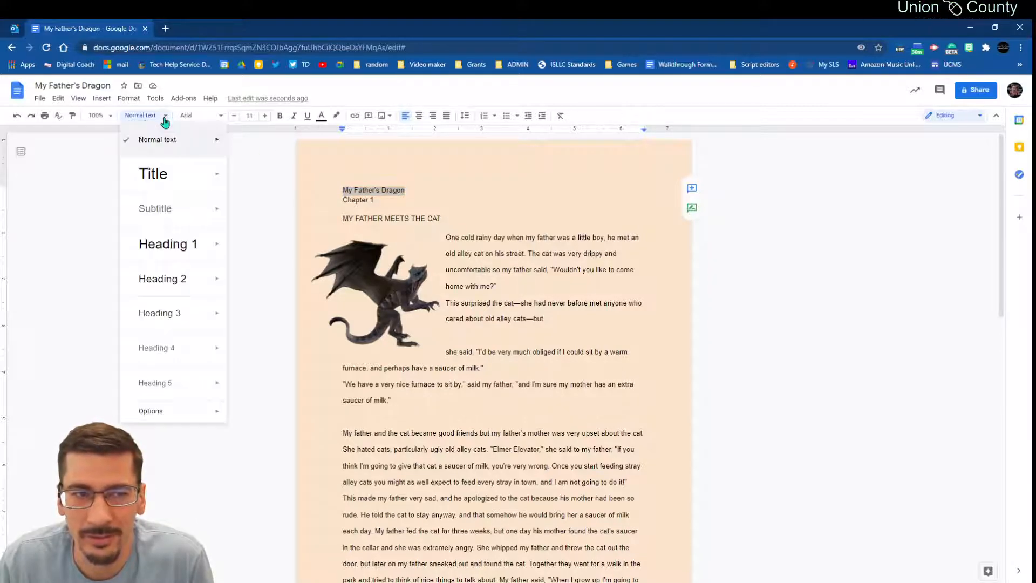
pyautogui.click(160, 175)
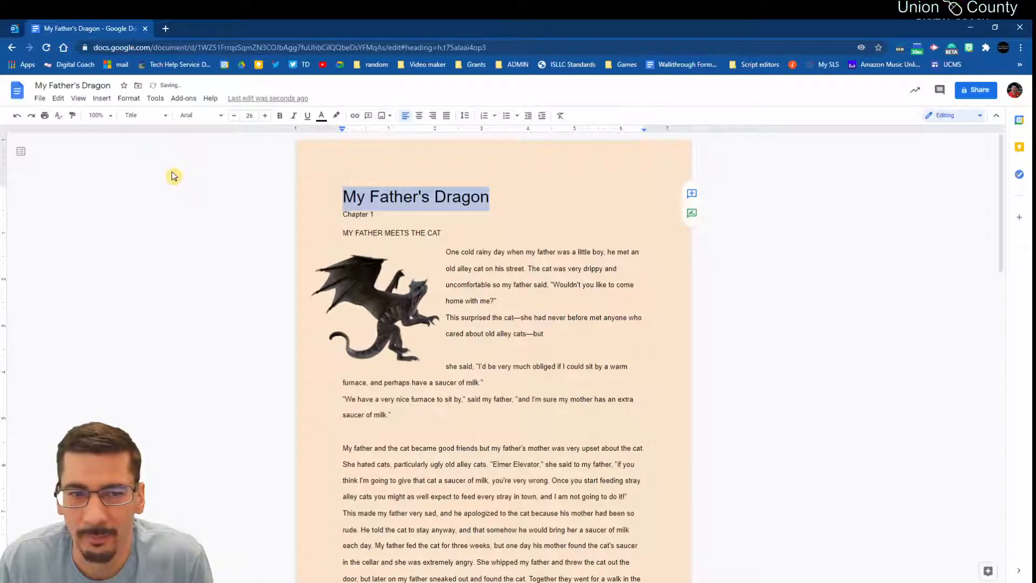
pyautogui.click(161, 123)
pyautogui.moveTo(216, 181)
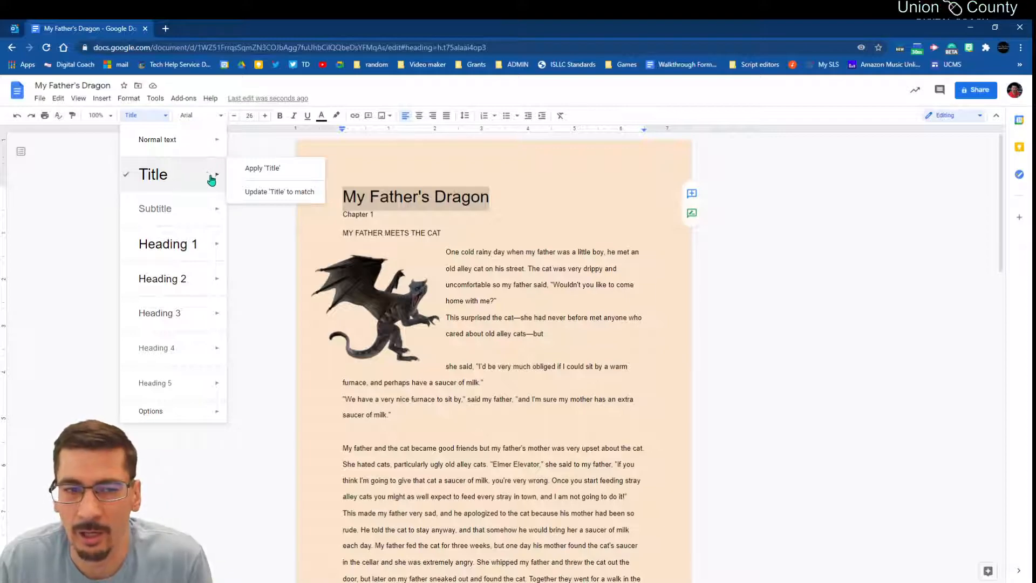
pyautogui.click(363, 210)
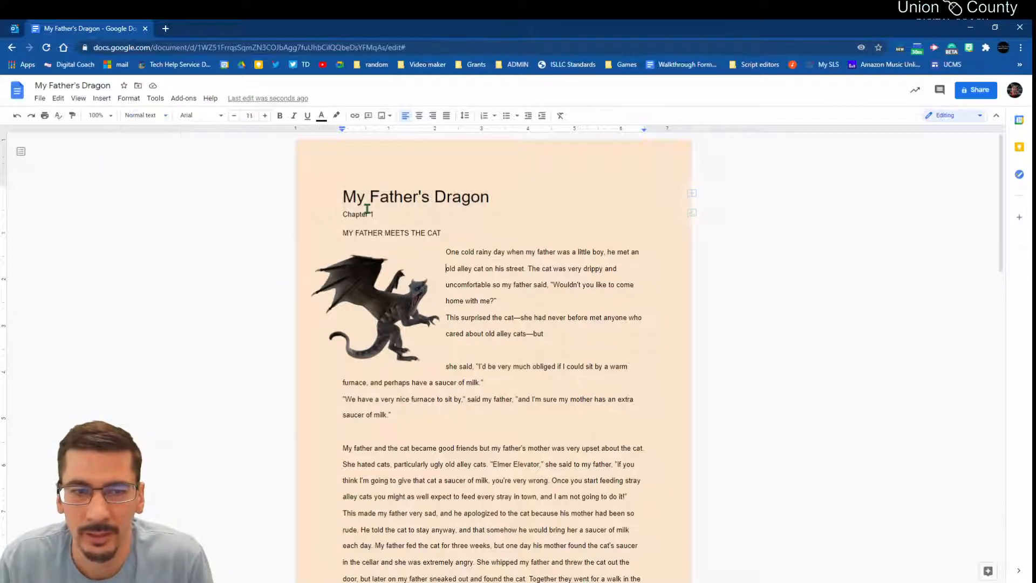
# Step: Apply the Subtitle style to the "Chapter 1" line below the title
pyautogui.moveTo(376, 215); pyautogui.dragTo(337, 217)
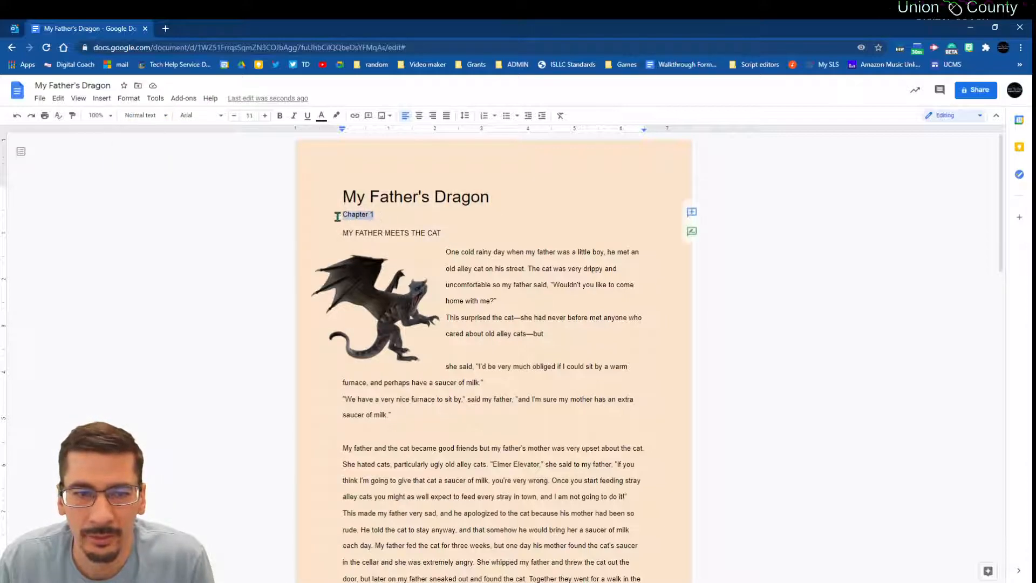
pyautogui.click(166, 116)
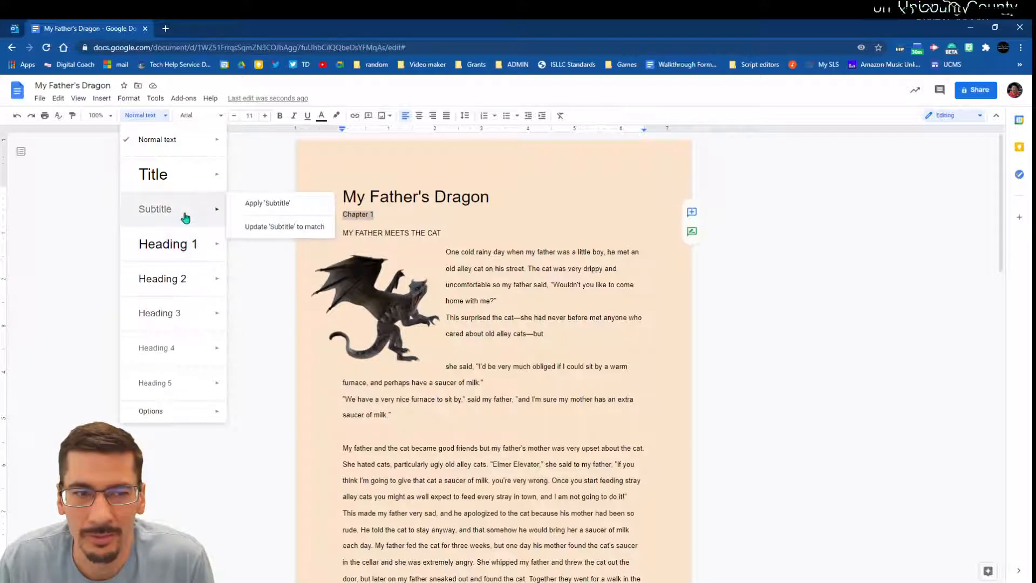
pyautogui.click(185, 216)
# Step: Apply the Heading 1 style to the "MY FATHER MEETS THE CAT" line
pyautogui.moveTo(440, 246); pyautogui.dragTo(335, 246)
pyautogui.click(154, 116)
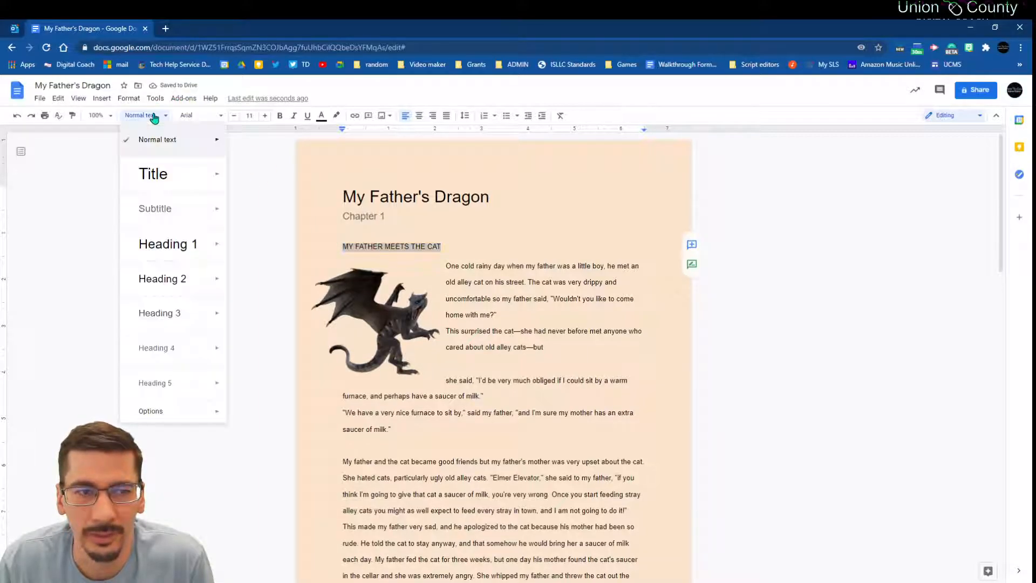
pyautogui.click(188, 245)
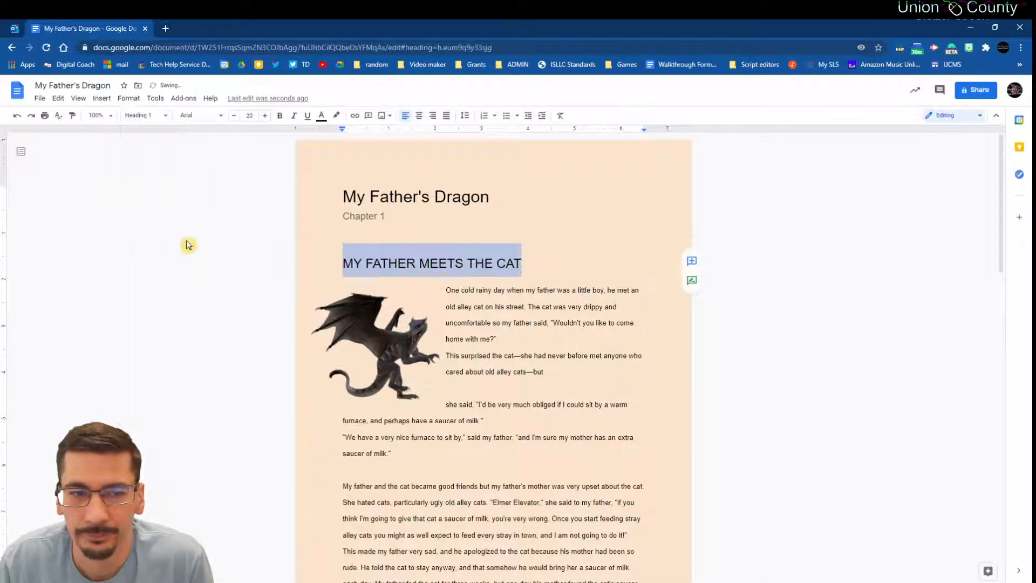
# Step: Apply the Heading 1 style to the first line of the landscape page, "Would you like to fly very, very much?" asked the cat
pyautogui.scroll(-20, 208, 237)
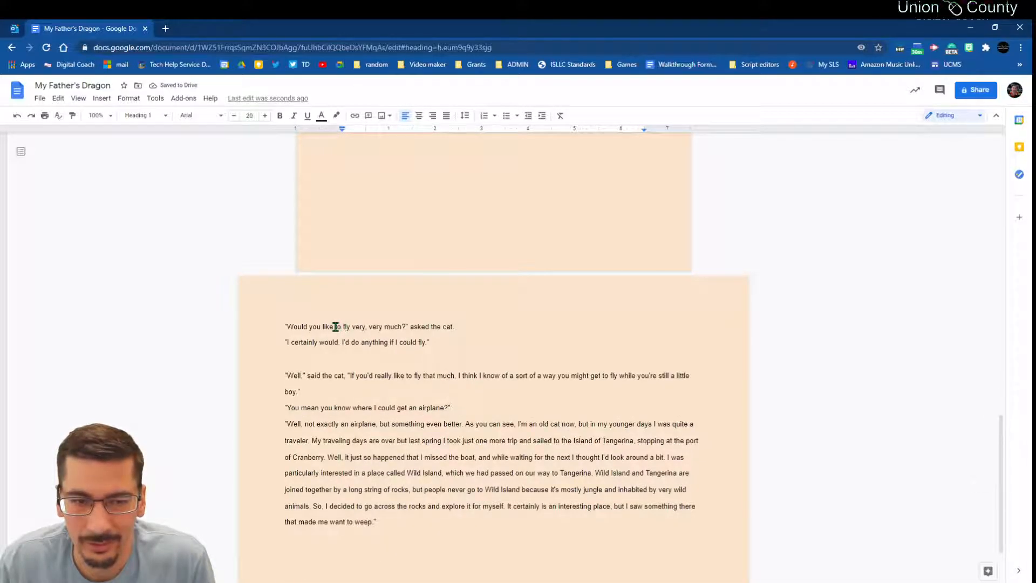
pyautogui.tripleClick(283, 326)
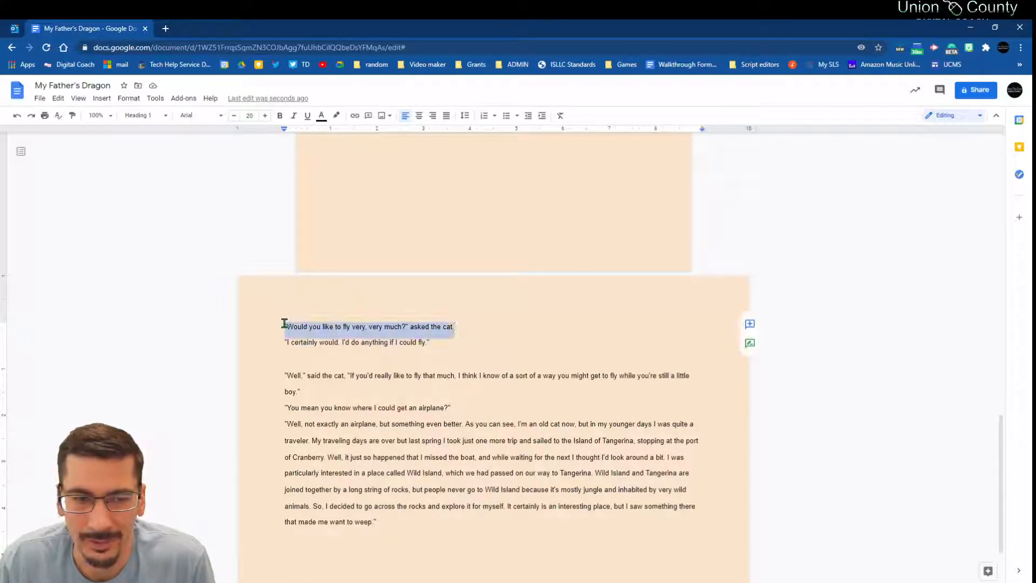
pyautogui.click(162, 116)
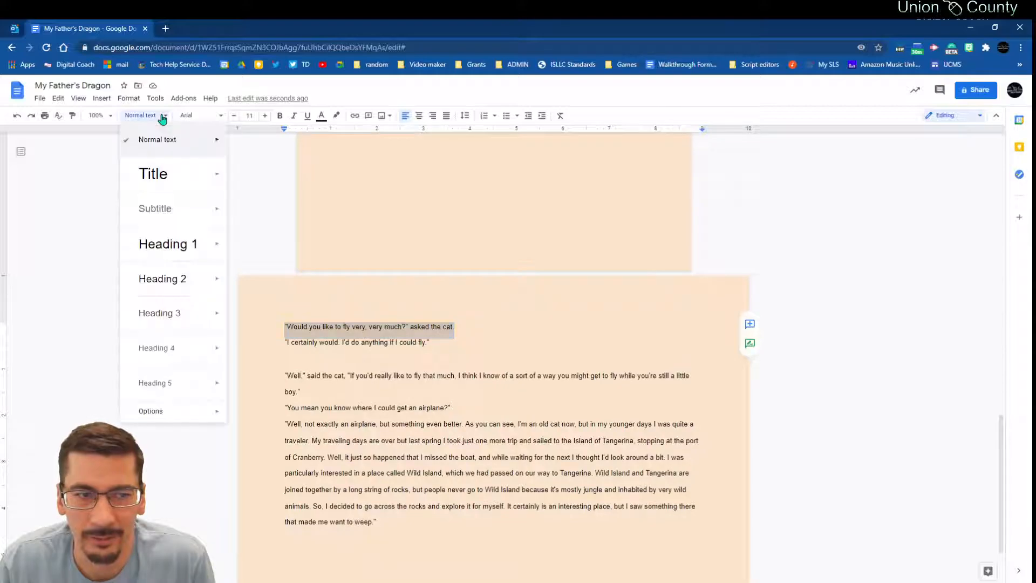
pyautogui.click(190, 250)
# Step: Show the document outline and jump between its chapter heading, the "Would you like to fly" heading and the title
pyautogui.scroll(20, 253, 205)
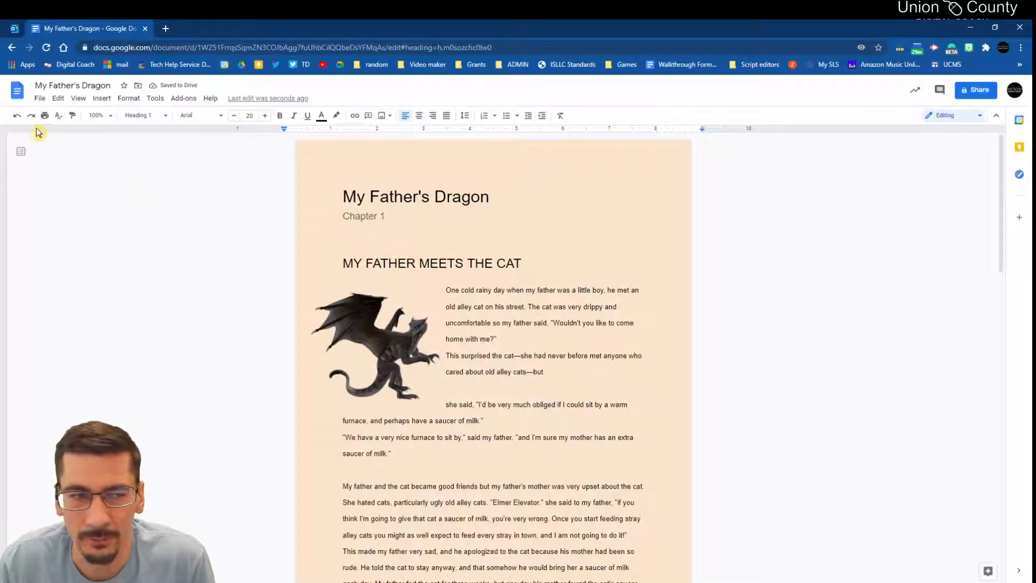
pyautogui.click(23, 153)
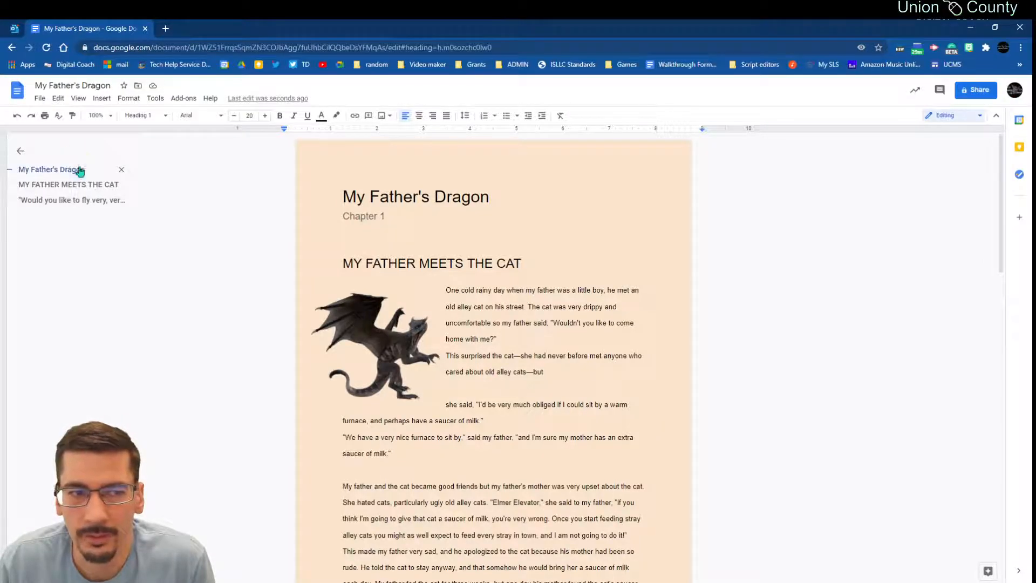
pyautogui.click(73, 186)
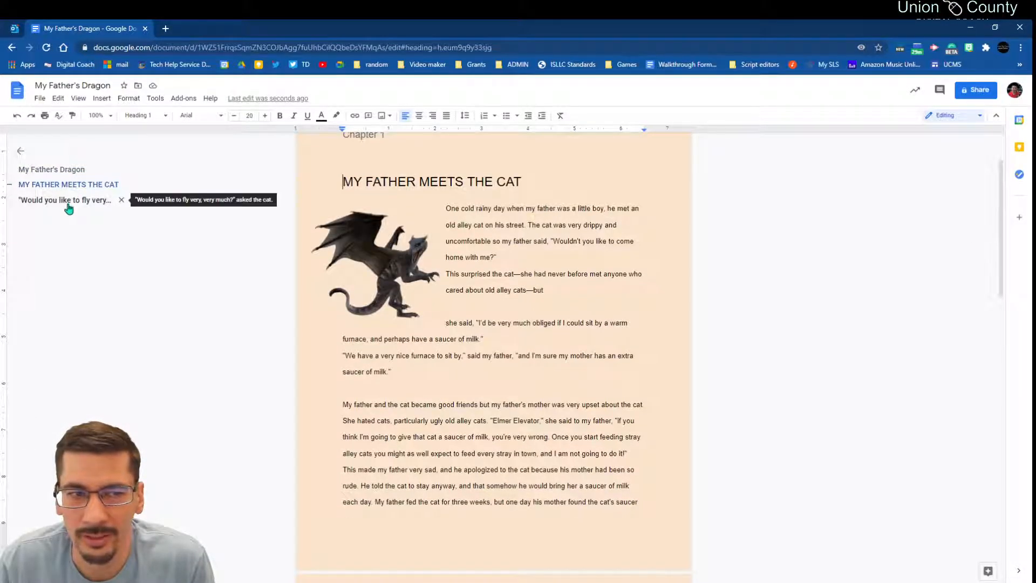
pyautogui.click(69, 206)
pyautogui.click(64, 184)
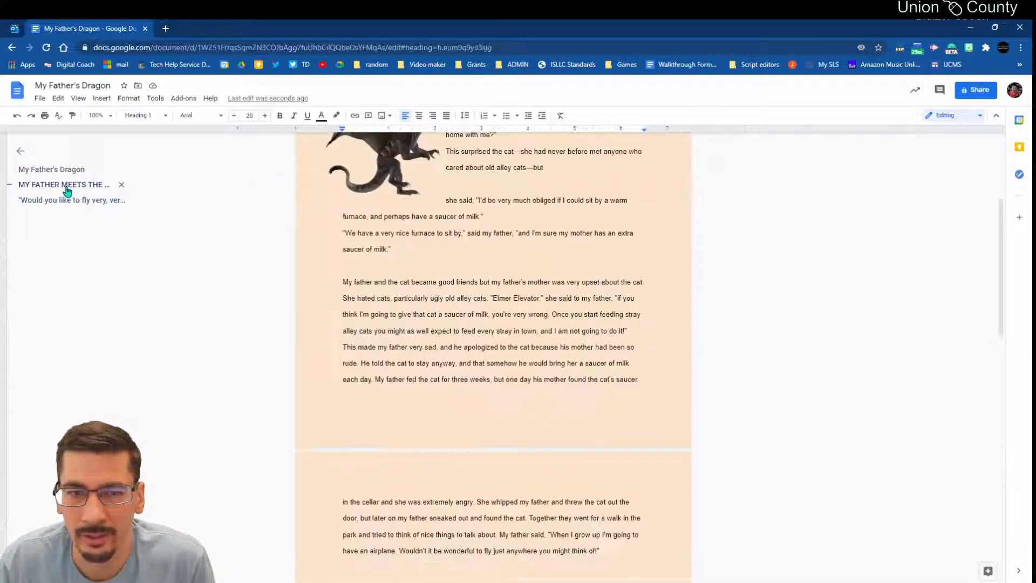
pyautogui.click(56, 170)
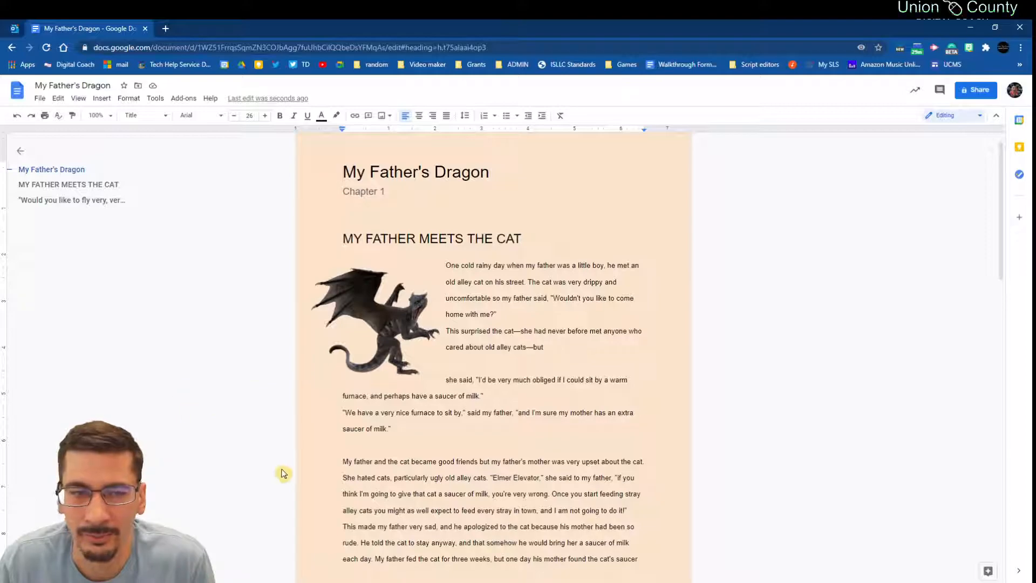
# Step: Look through the pages with the document outline open, and hide the outline
pyautogui.scroll(-10, 416, 378)
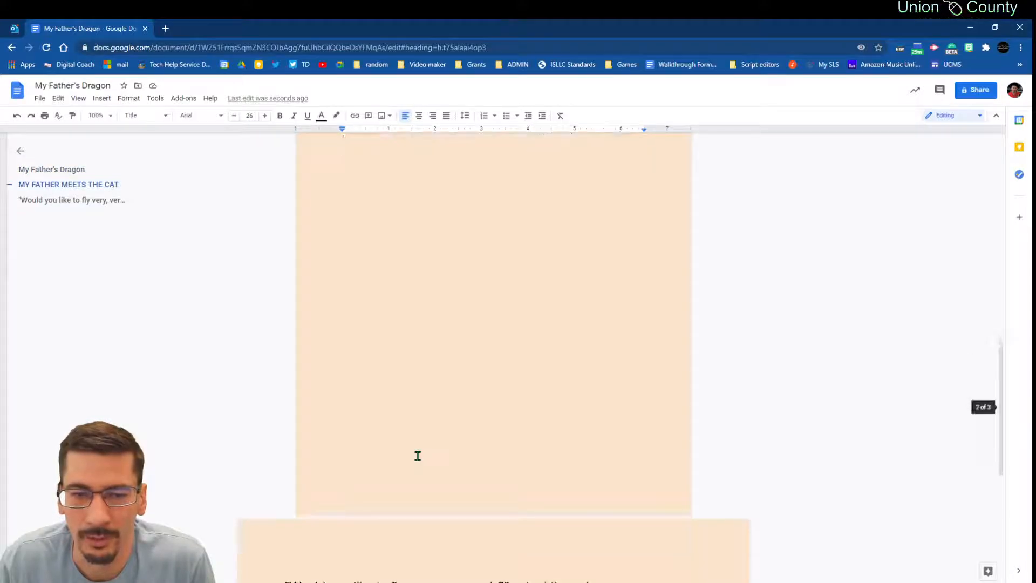
pyautogui.scroll(-4, 416, 456)
pyautogui.scroll(8, 416, 432)
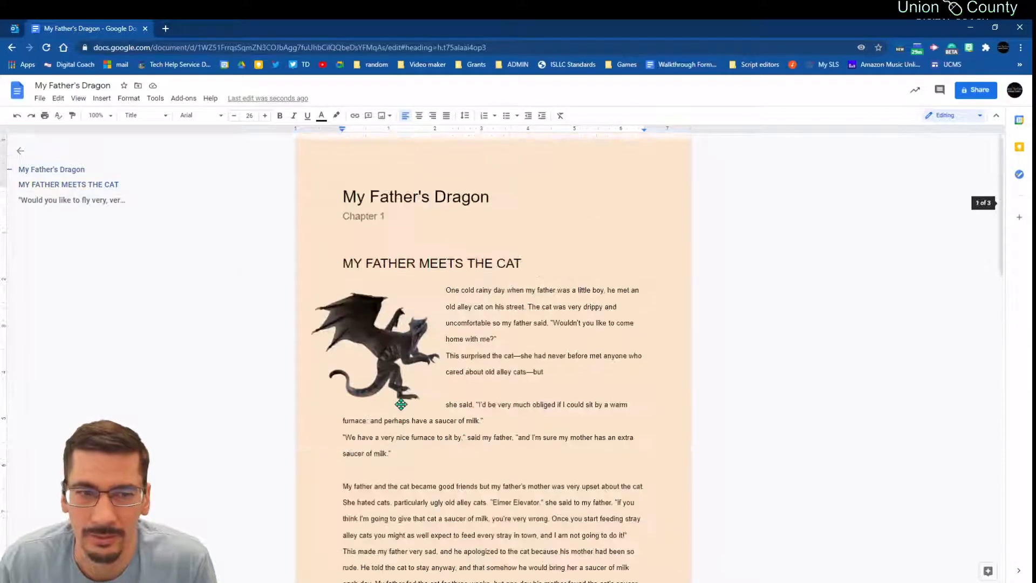
pyautogui.click(317, 250)
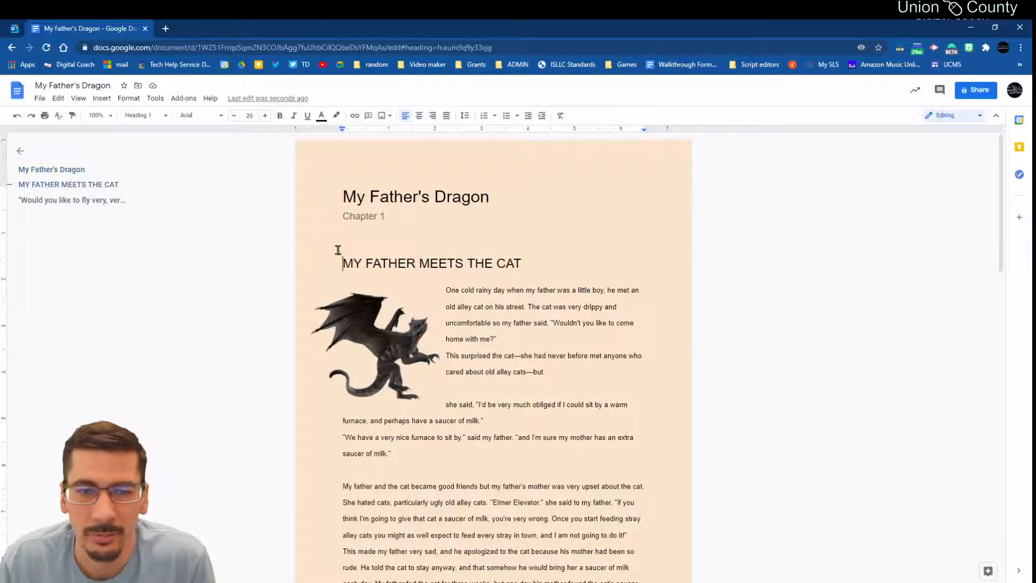
pyautogui.scroll(-5, 434, 427)
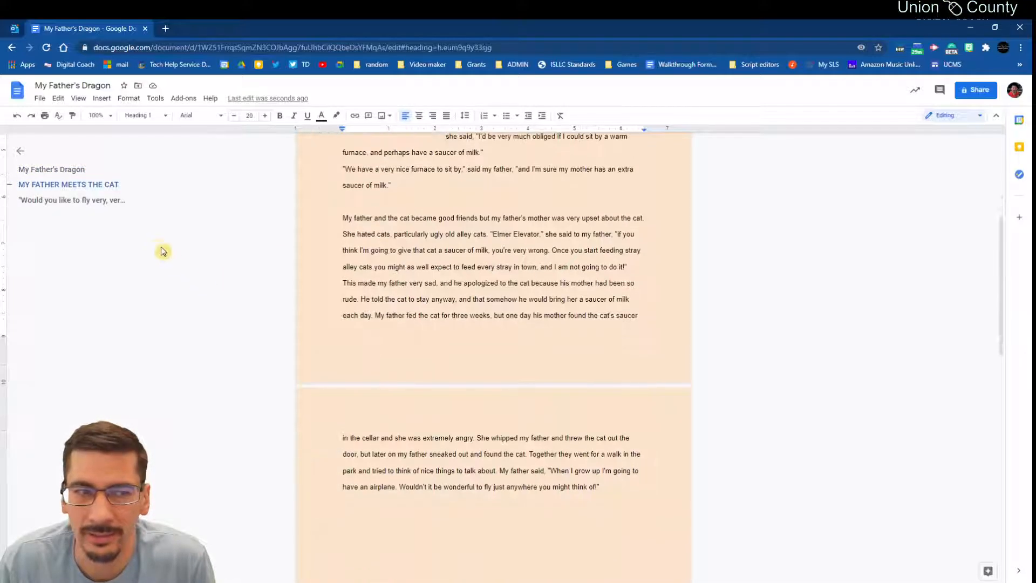
pyautogui.scroll(5, 303, 315)
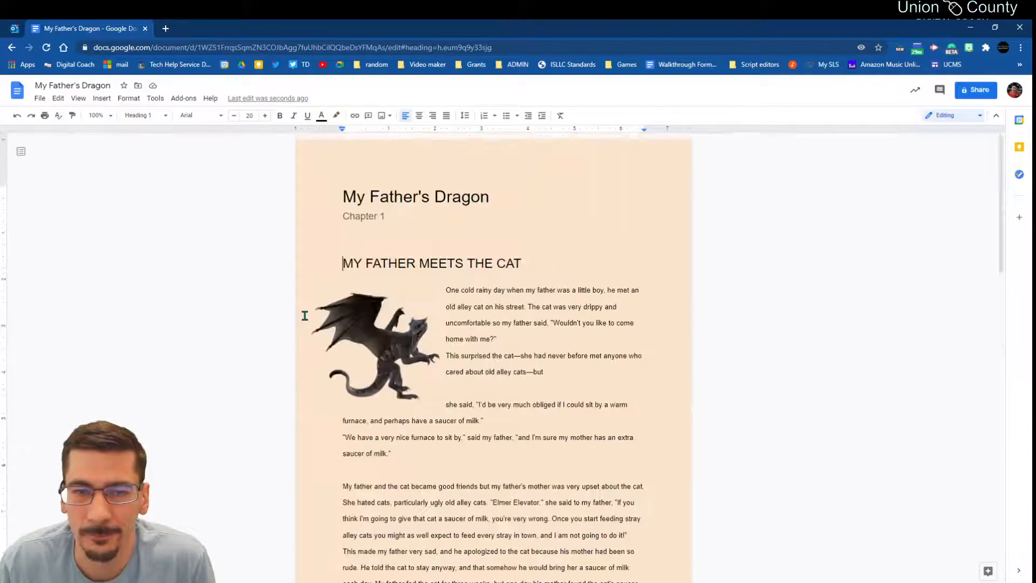
pyautogui.scroll(-2, 552, 239)
pyautogui.scroll(2, 435, 185)
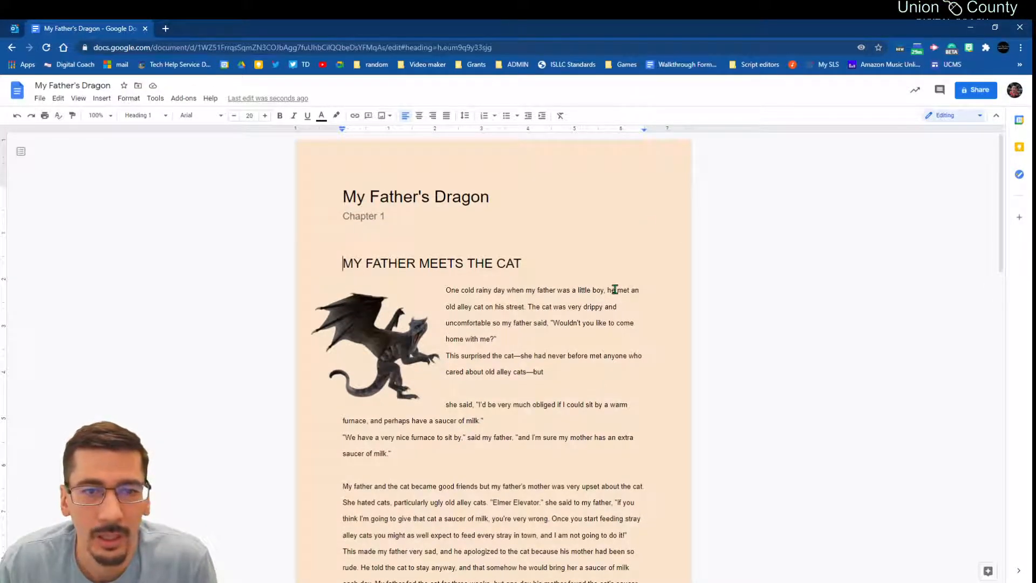
pyautogui.scroll(-2, 615, 290)
pyautogui.scroll(2, 615, 297)
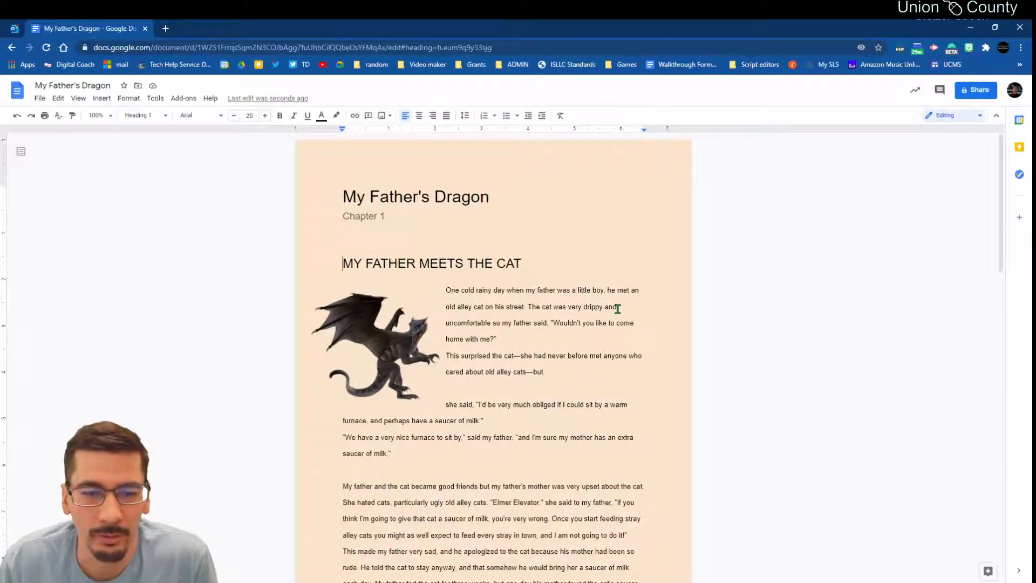
# Step: Start suggesting edits from the dragon image's options, and return the document to Editing mode
pyautogui.click(397, 346)
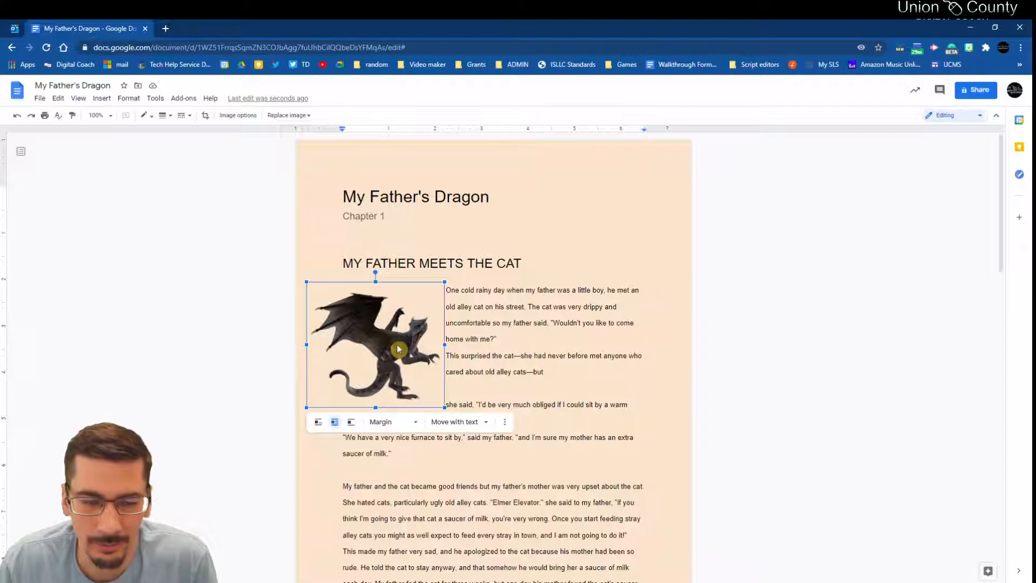
pyautogui.rightClick(398, 348)
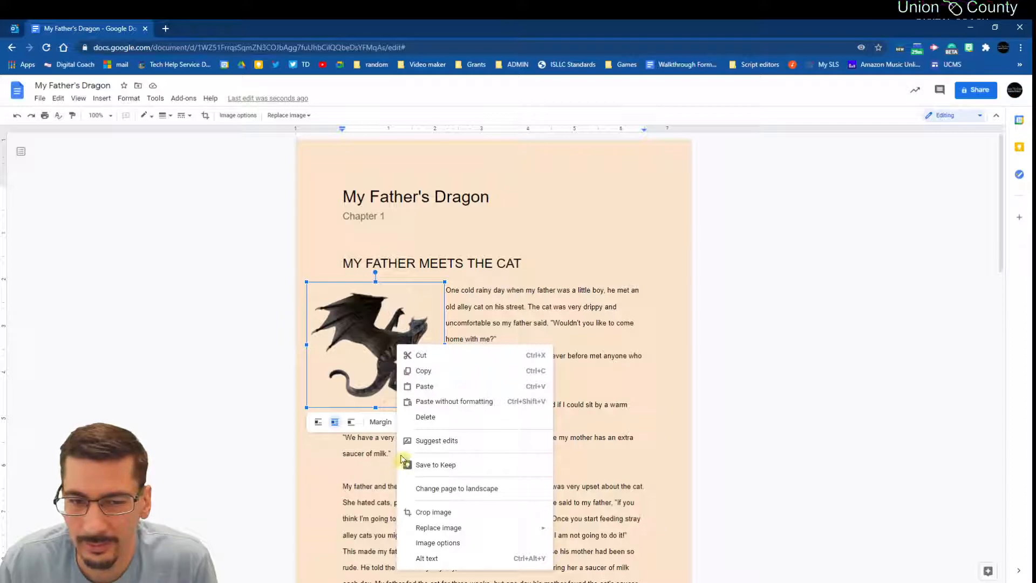
pyautogui.click(407, 441)
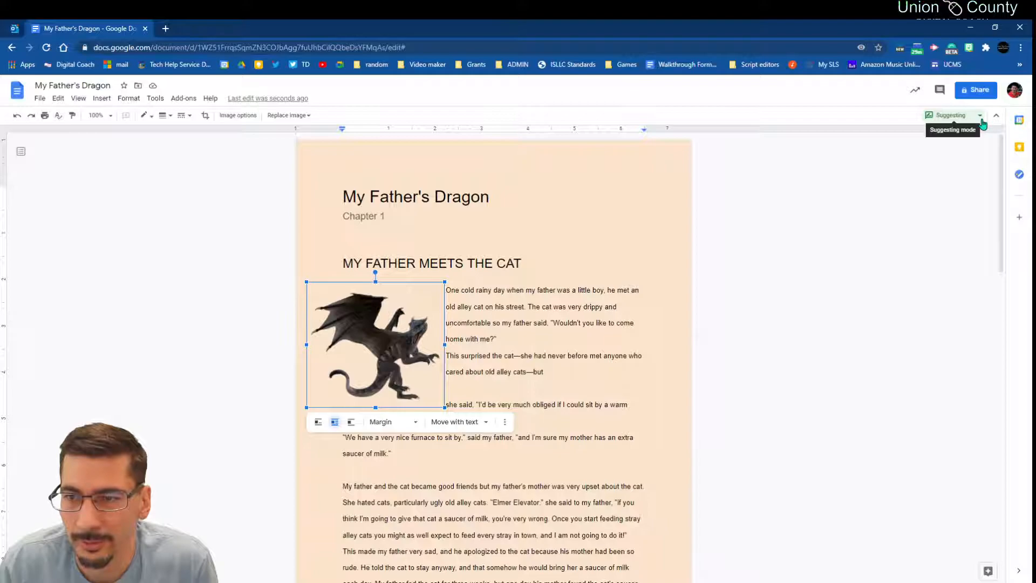
pyautogui.click(619, 306)
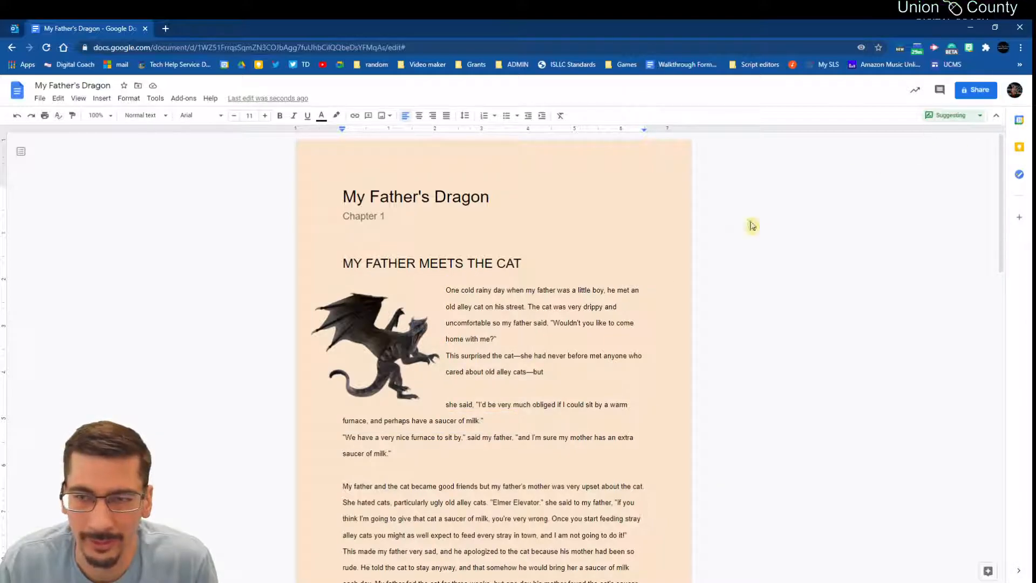
pyautogui.click(971, 122)
pyautogui.click(926, 139)
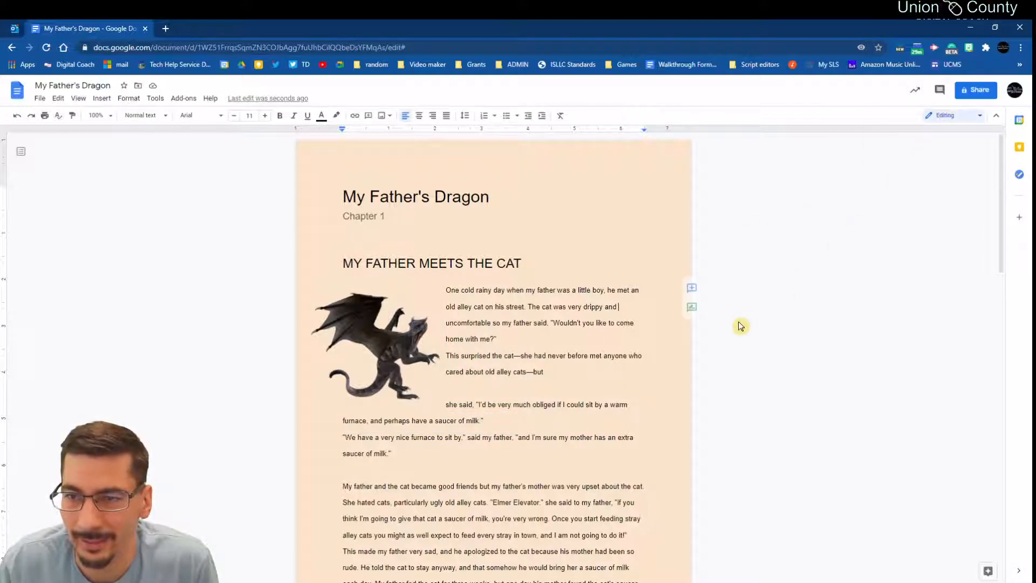
# Step: Switch to Suggesting mode and add the comment "Do we like this phrasing?" to the sentence from "This surprised the cat" to "but"
pyautogui.click(972, 124)
pyautogui.click(926, 160)
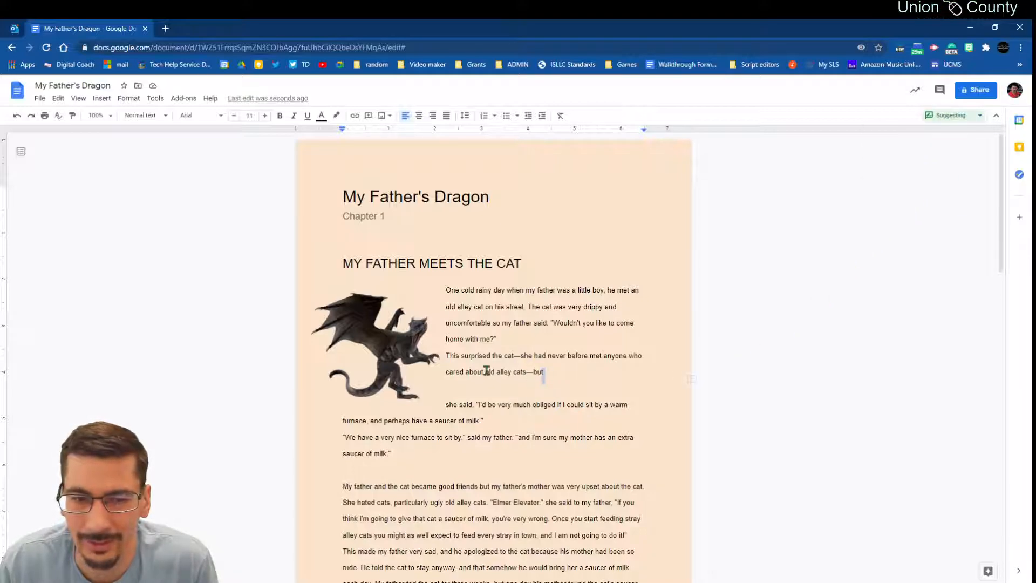
pyautogui.keyDown('shift'); pyautogui.click(446, 357); pyautogui.keyUp('shift')
pyautogui.click(691, 379)
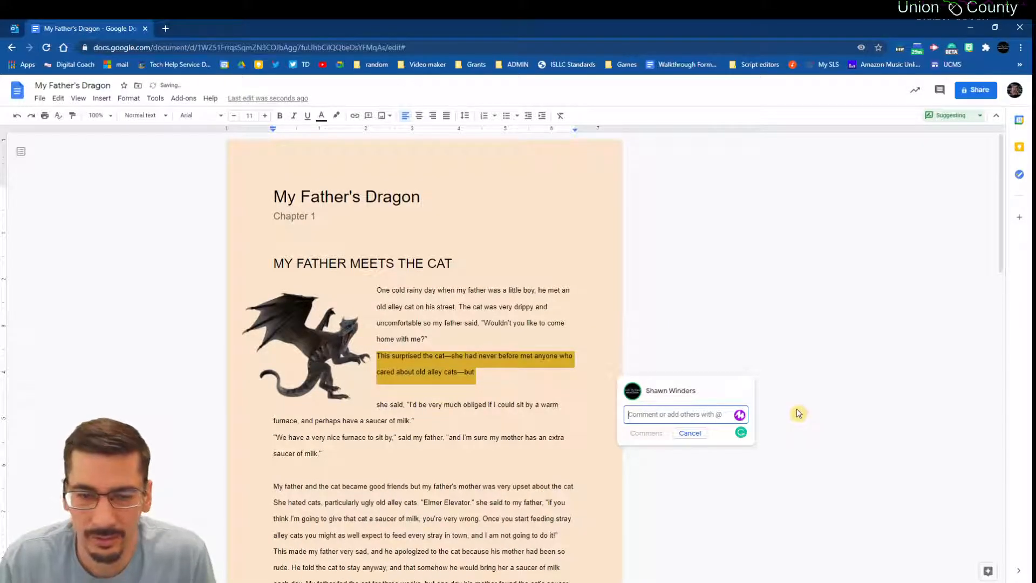
pyautogui.write('Do')
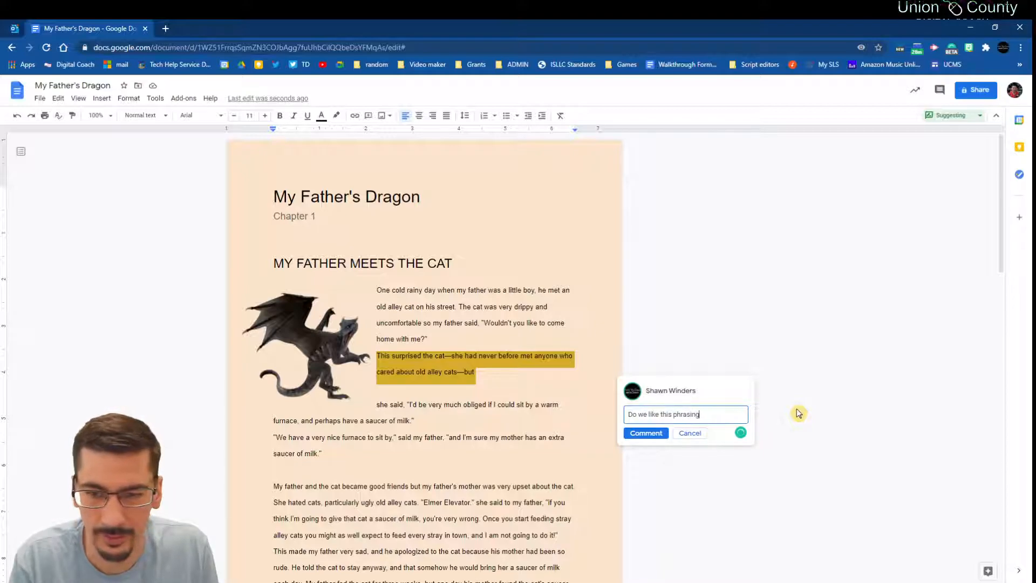
pyautogui.click(664, 432)
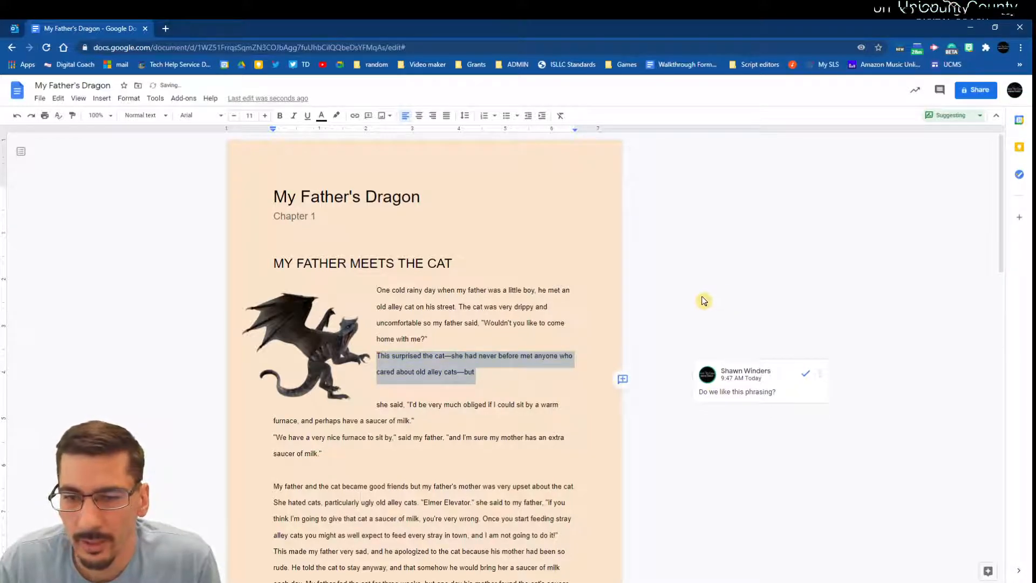
# Step: Open the comment "Do we like this phrasing?" and mark it as resolved
pyautogui.scroll(-2, 474, 275)
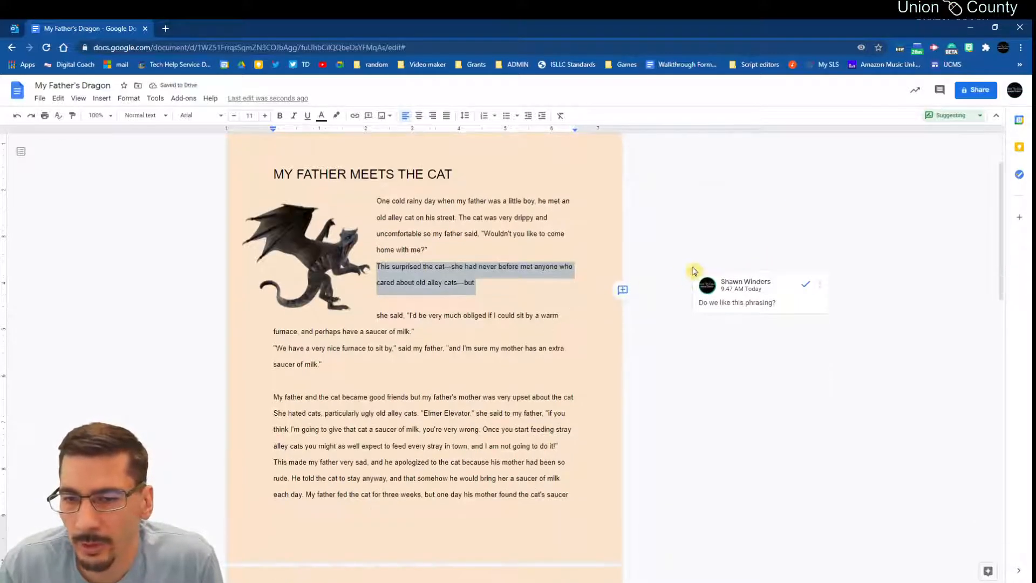
pyautogui.click(779, 309)
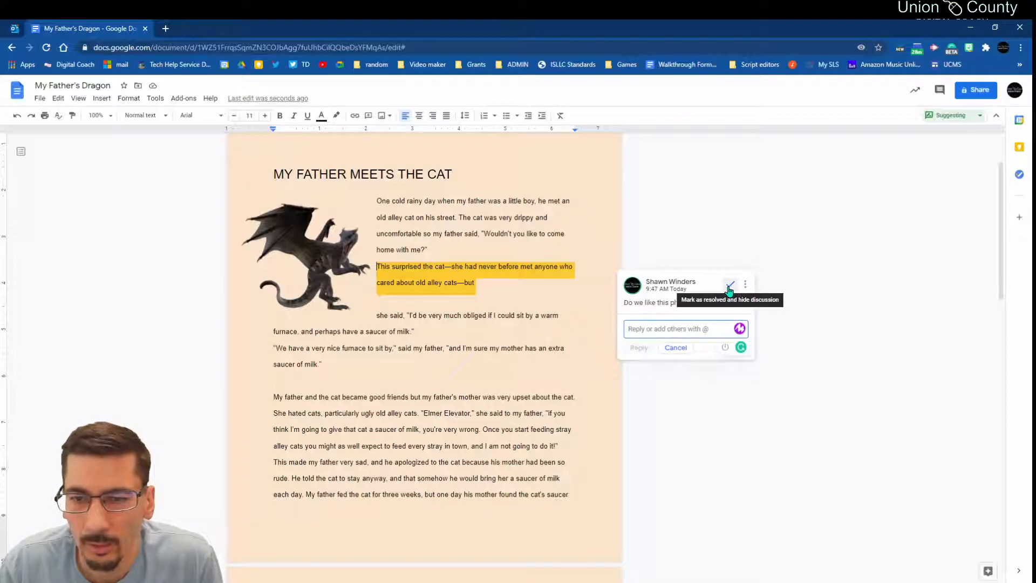
pyautogui.doubleClick(478, 287)
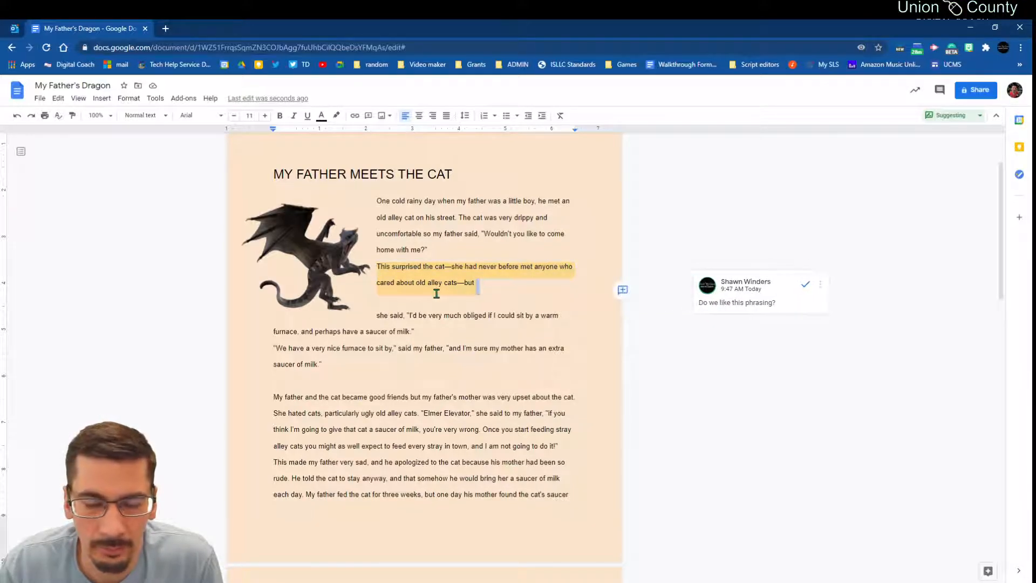
pyautogui.click(805, 286)
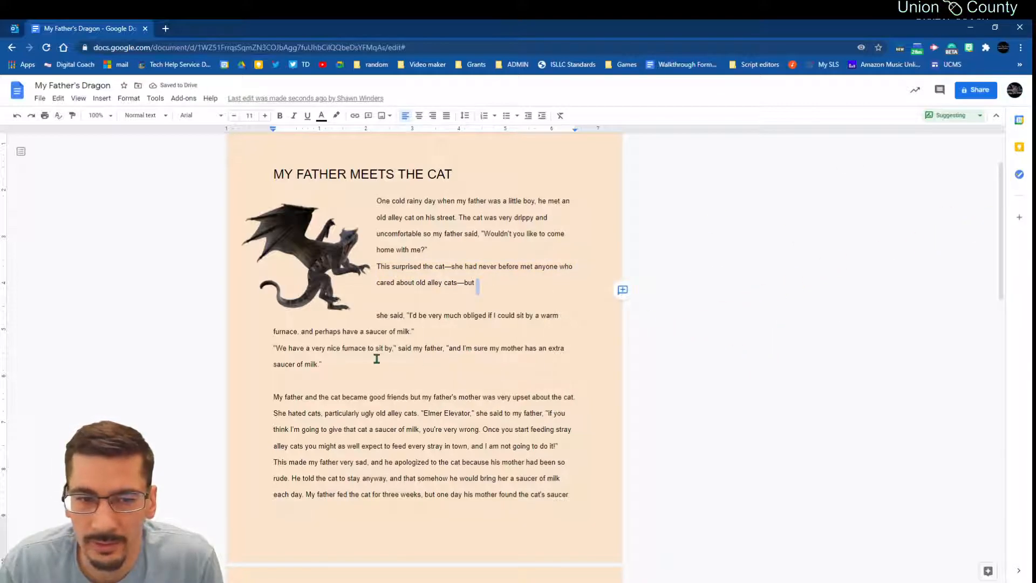
# Step: Suggest replacing the lowercase "f" with "F" in "father" in the sentence about the very nice furnace
pyautogui.click(426, 350)
pyautogui.press('BackSpace')
pyautogui.write('F')
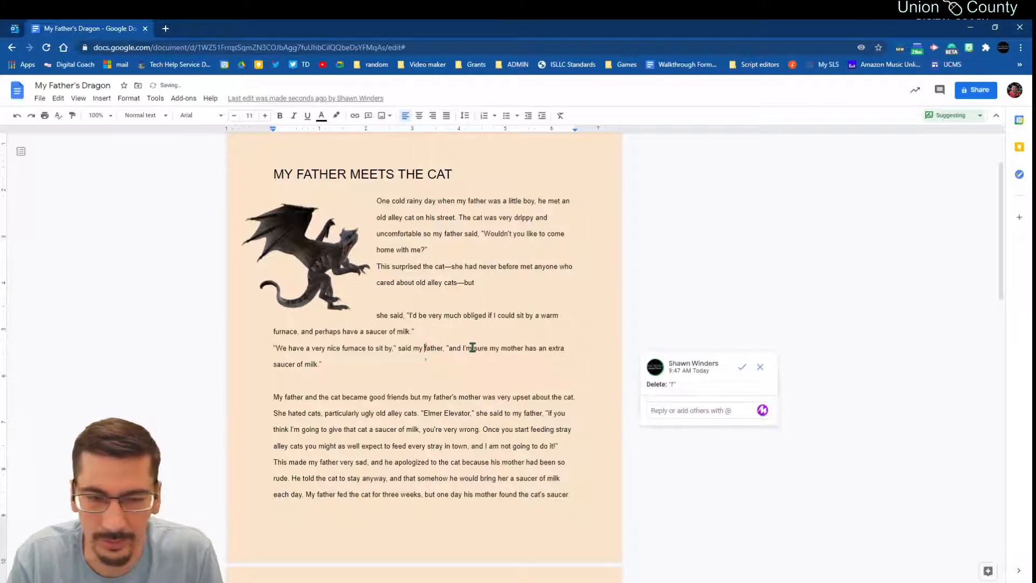
pyautogui.click(466, 361)
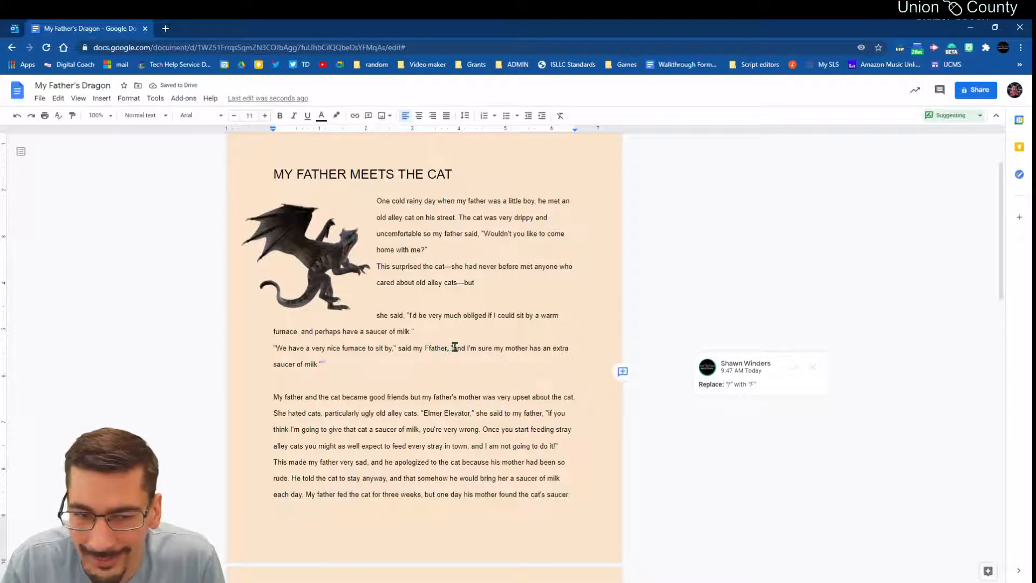
pyautogui.moveTo(455, 347); pyautogui.dragTo(403, 351)
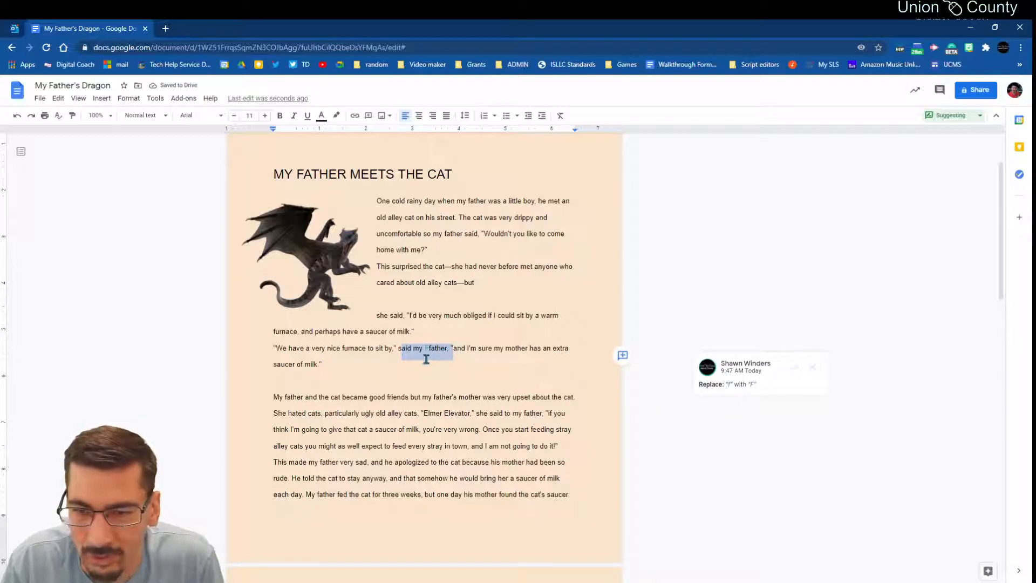
pyautogui.doubleClick(730, 443)
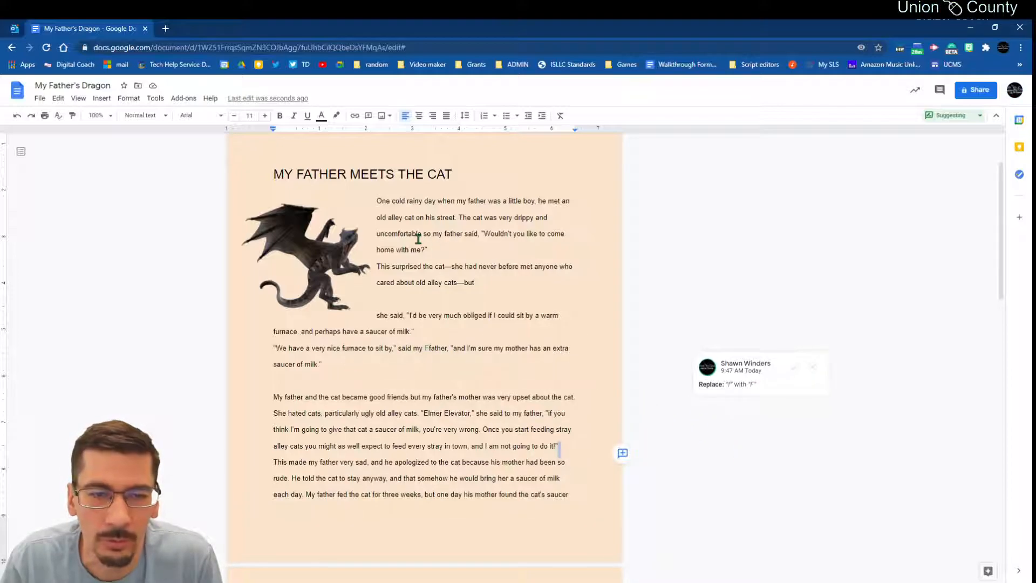
# Step: Suggest deleting the word "apologized" from the sentence beginning "This made my father very sad"
pyautogui.scroll(-2, 386, 293)
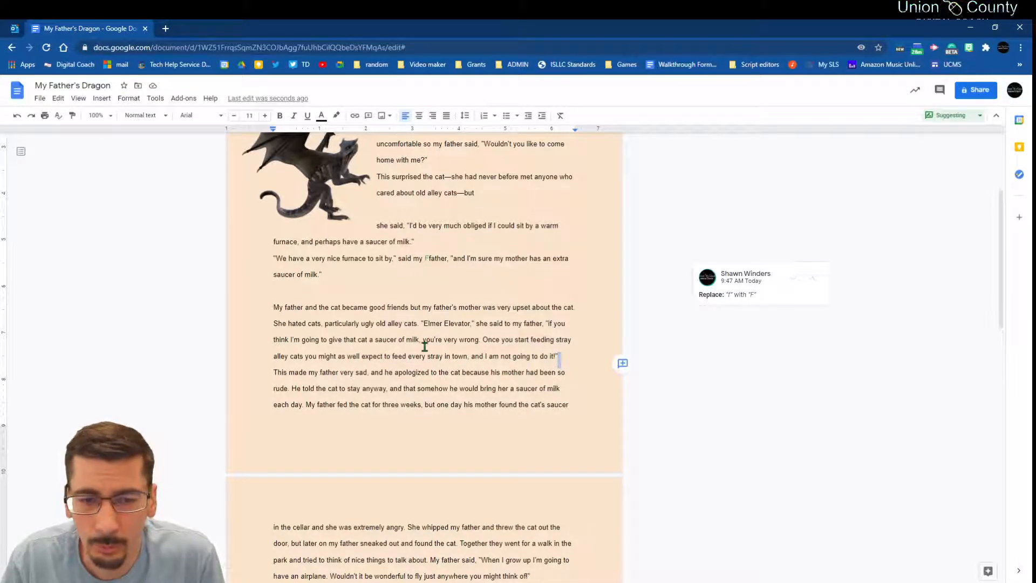
pyautogui.moveTo(396, 373); pyautogui.dragTo(418, 372)
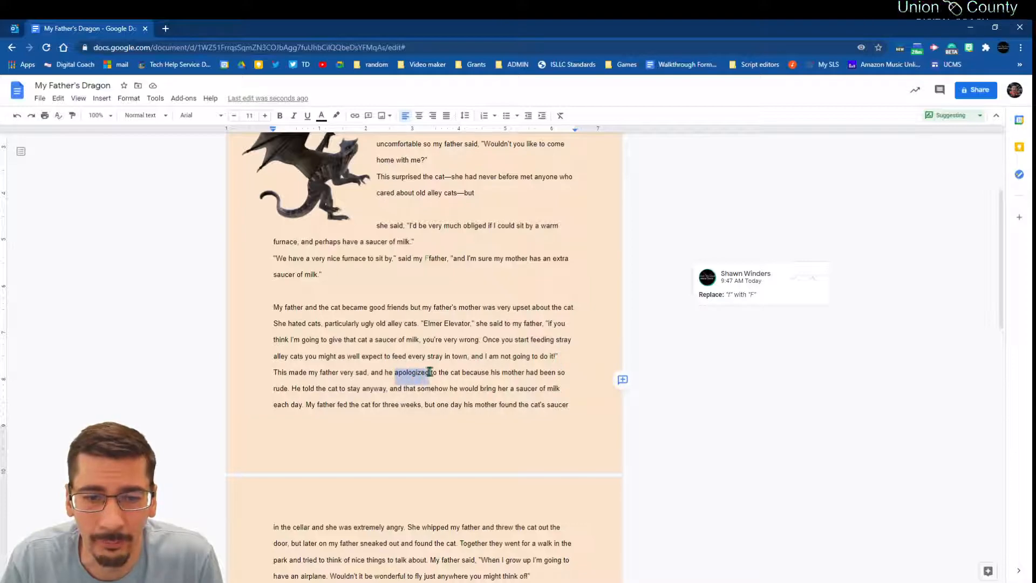
pyautogui.press('Delete')
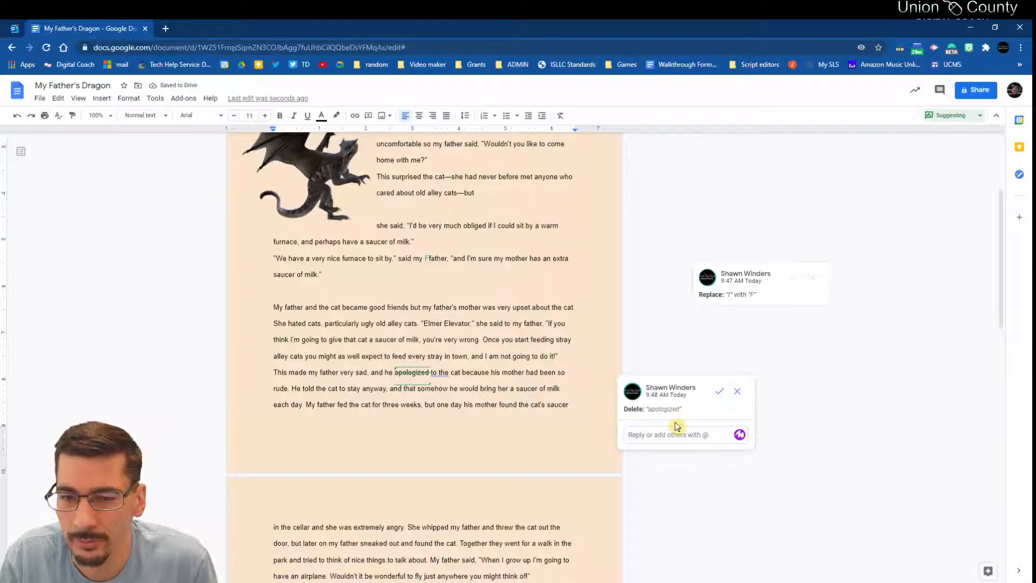
pyautogui.click(638, 510)
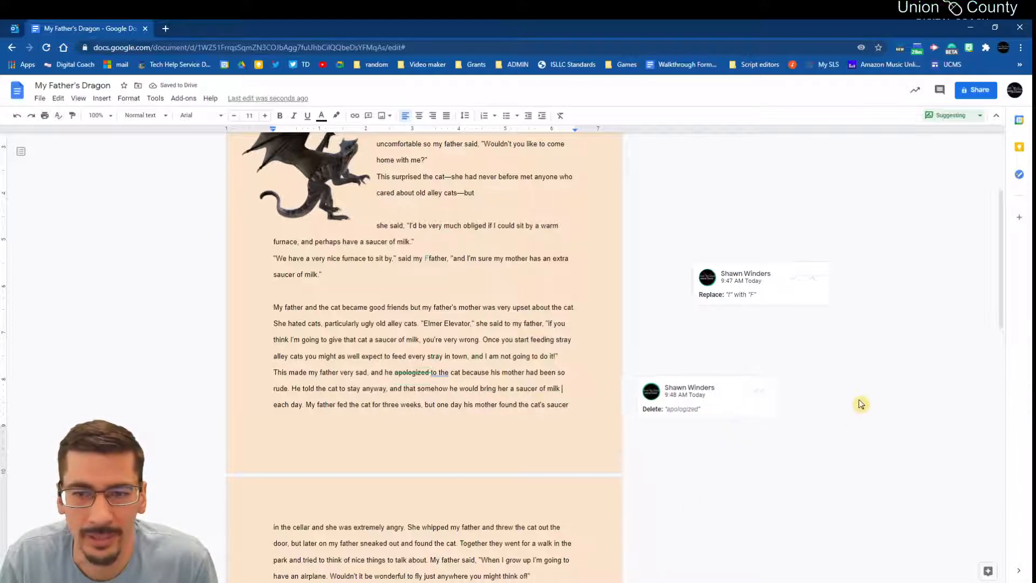
# Step: Switch to Editing mode and reject the suggested deletion of "apologized" and the suggested capital "F" in "father"
pyautogui.scroll(2, 890, 216)
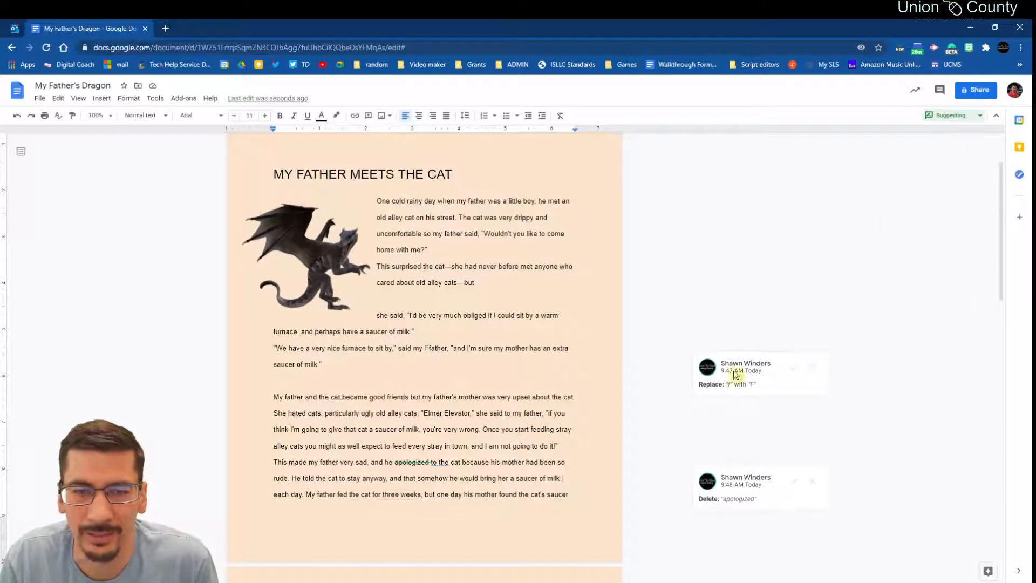
pyautogui.click(971, 119)
pyautogui.click(957, 139)
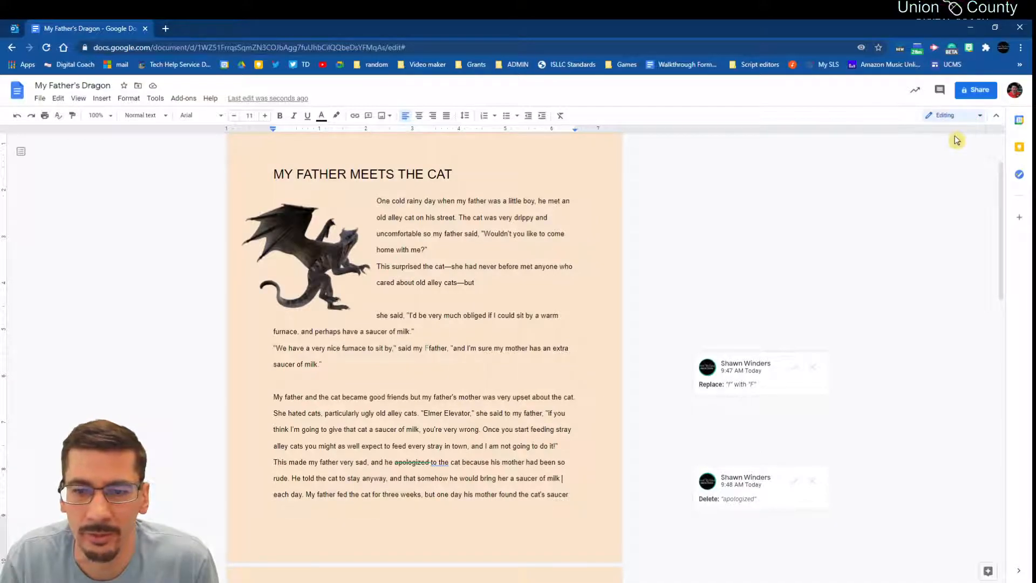
pyautogui.scroll(-1, 651, 286)
pyautogui.scroll(-3, 651, 286)
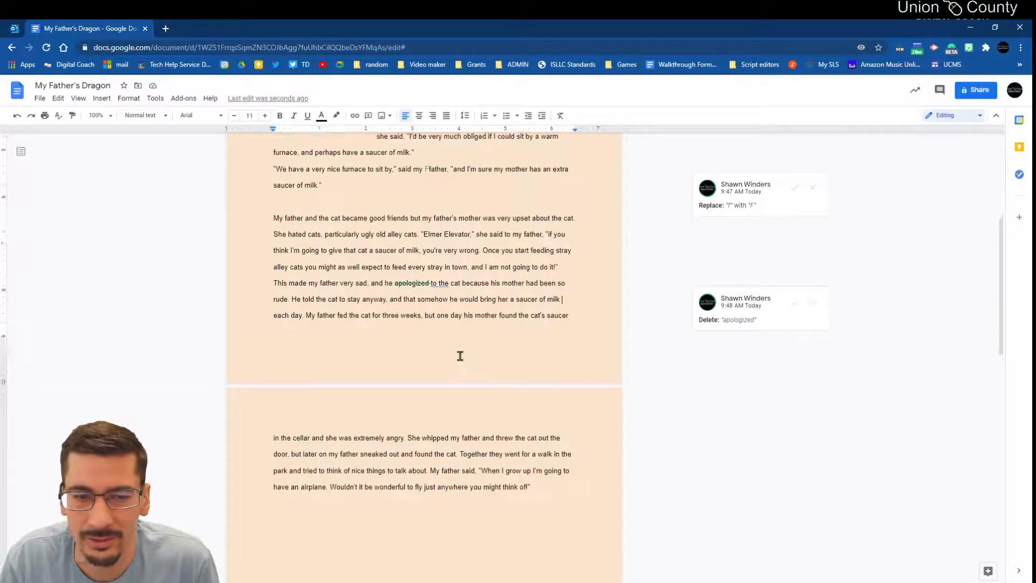
pyautogui.click(422, 283)
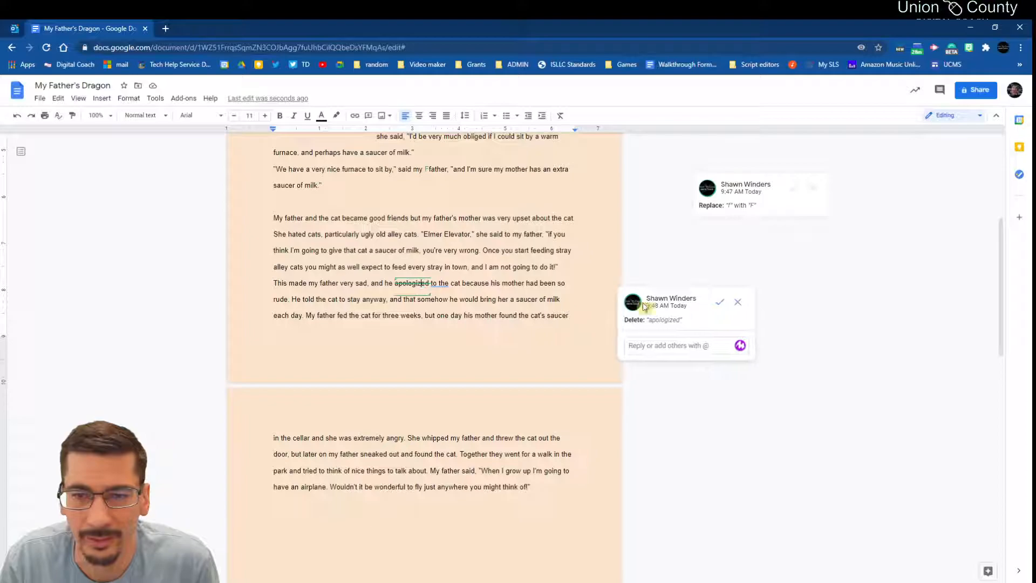
pyautogui.click(737, 302)
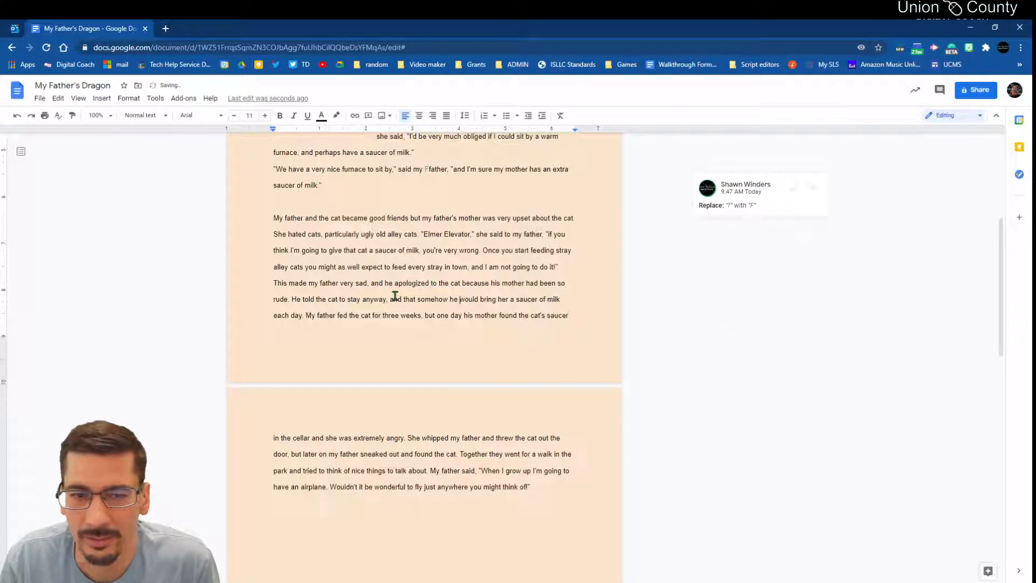
pyautogui.click(425, 167)
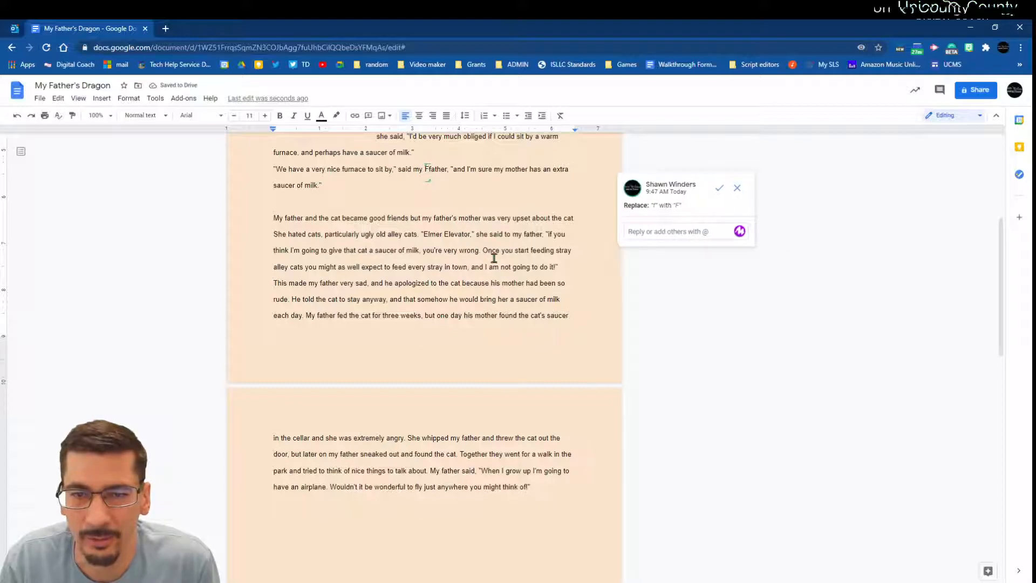
pyautogui.click(737, 189)
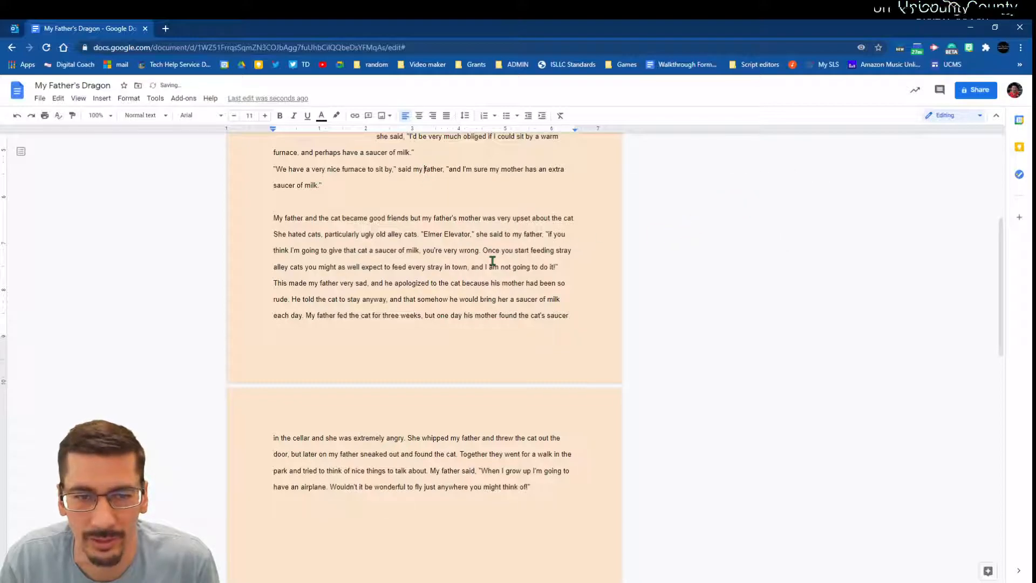
# Step: Look over the first page and view the available document modes, keeping Editing
pyautogui.scroll(5, 444, 218)
pyautogui.scroll(-2, 437, 281)
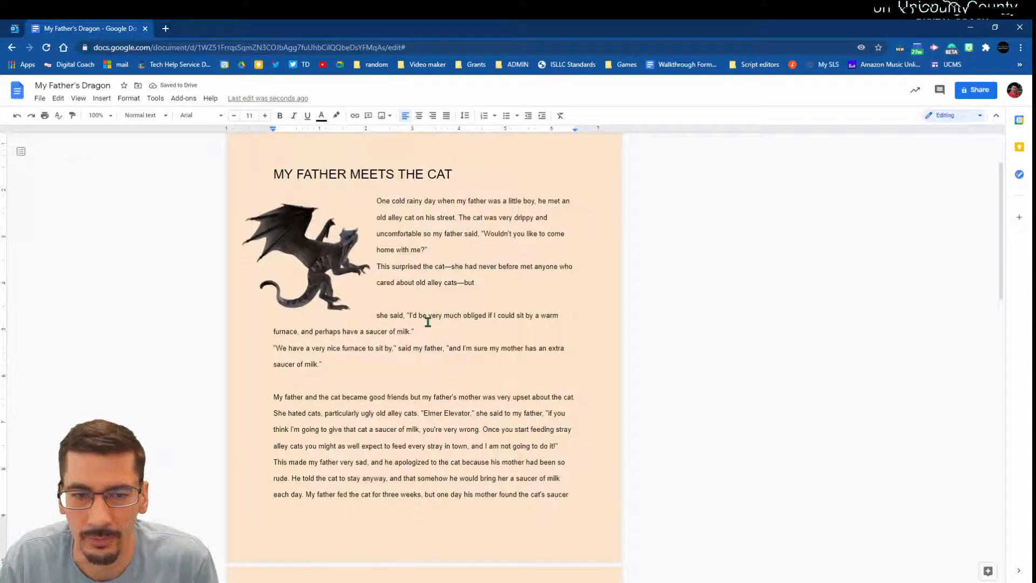
pyautogui.scroll(-2, 432, 318)
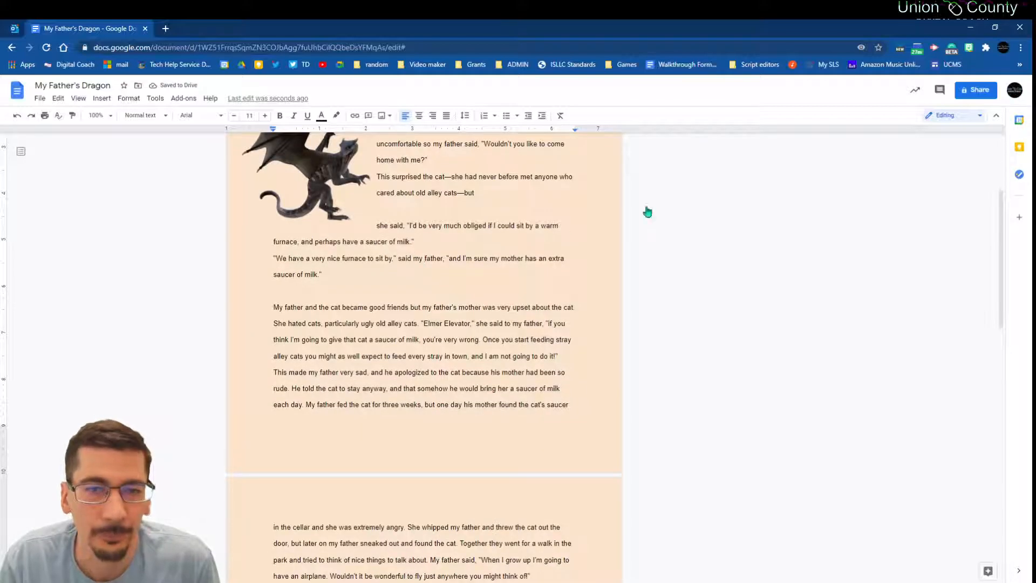
pyautogui.click(978, 116)
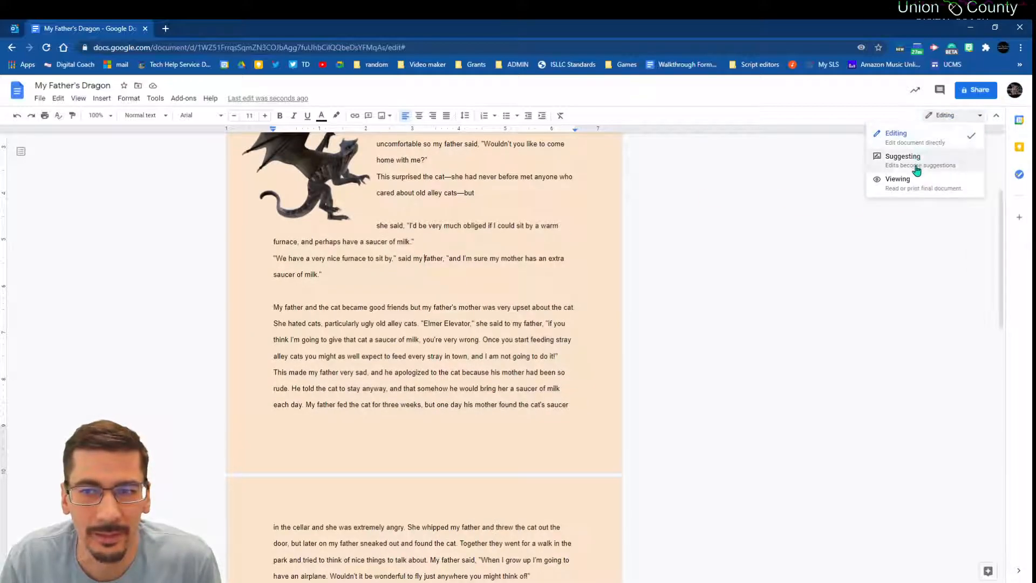
pyautogui.click(758, 271)
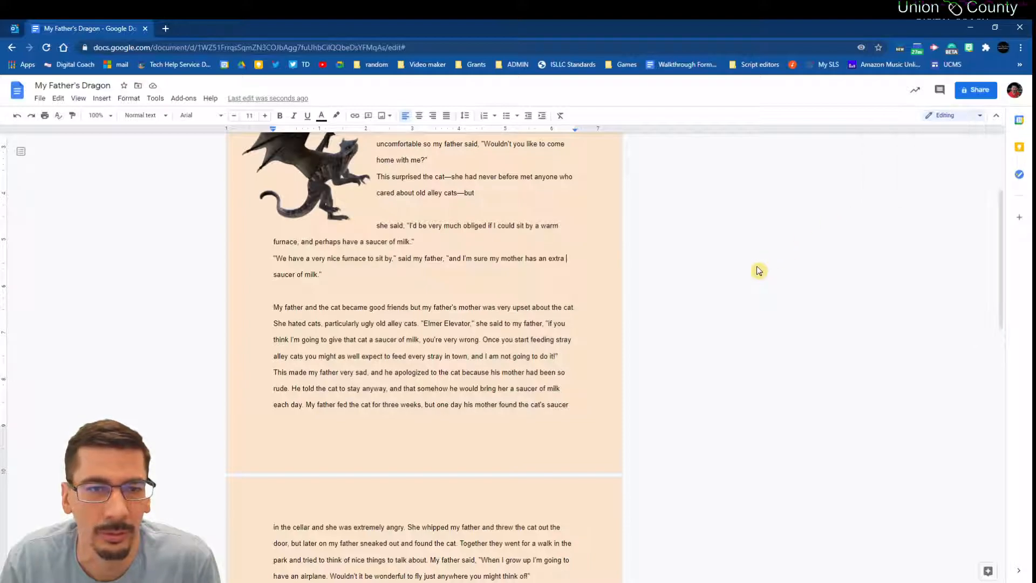
# Step: Look through the document's pages from the title to the "Would you like to fly" section
pyautogui.scroll(3, 750, 281)
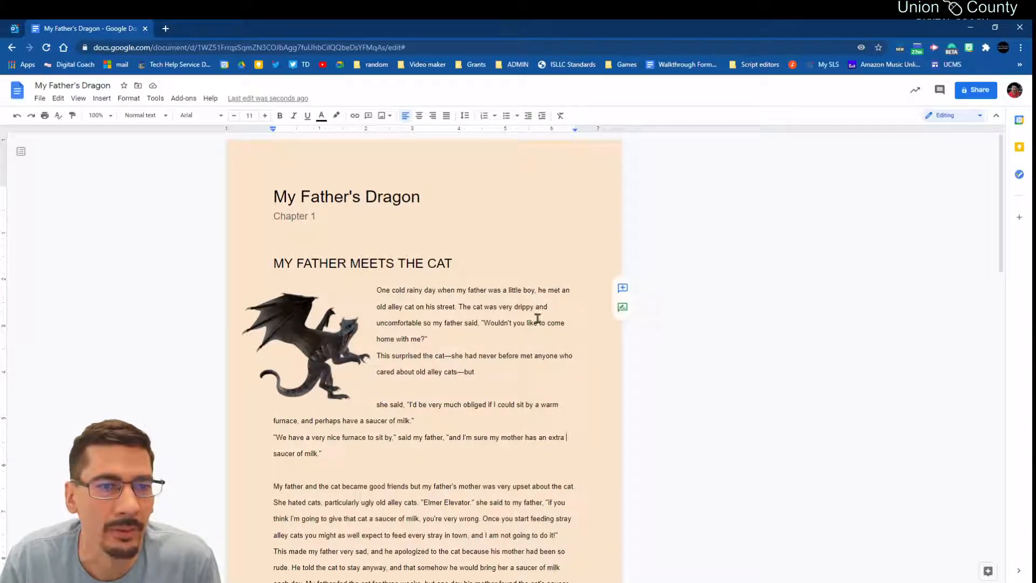
pyautogui.scroll(-2, 555, 459)
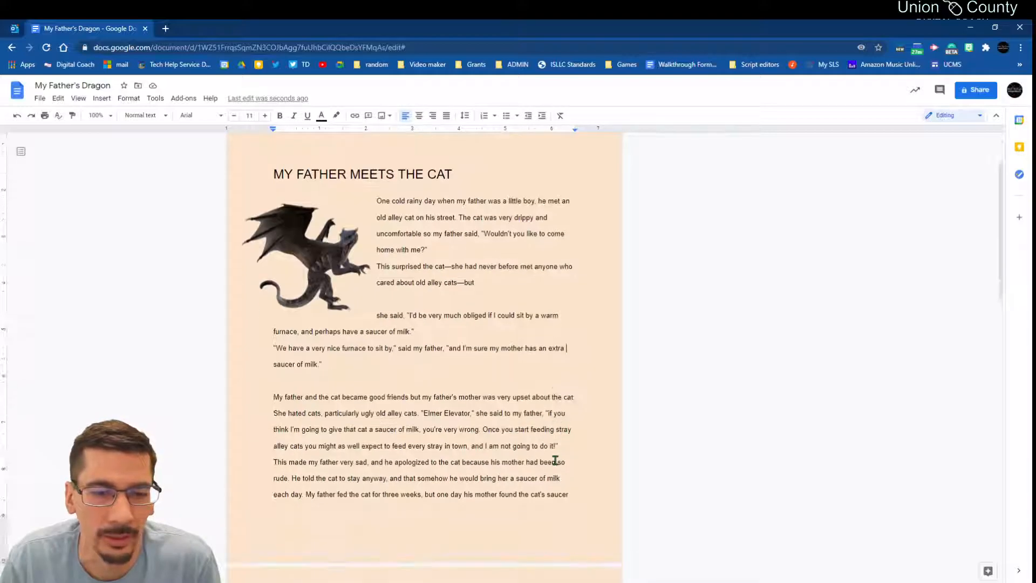
pyautogui.scroll(2, 514, 290)
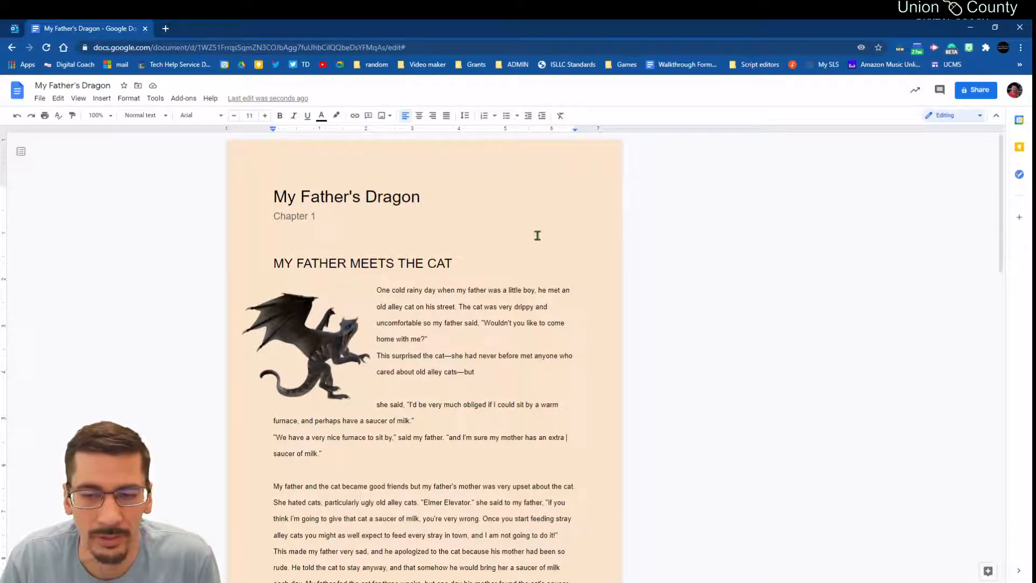
pyautogui.scroll(-5, 580, 367)
pyautogui.scroll(2, 578, 421)
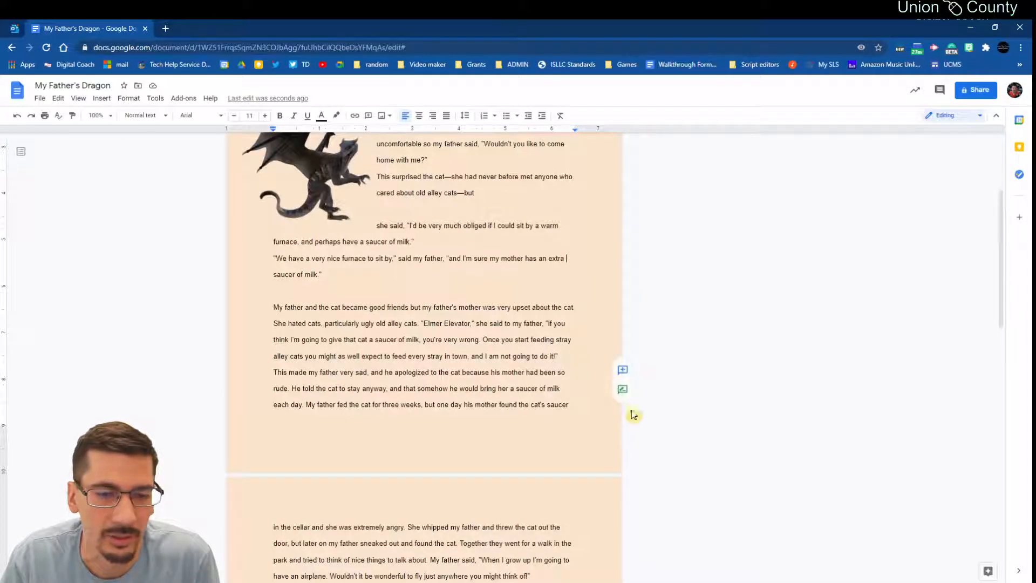
pyautogui.scroll(-3, 636, 421)
pyautogui.scroll(-10, 640, 424)
pyautogui.scroll(15, 636, 423)
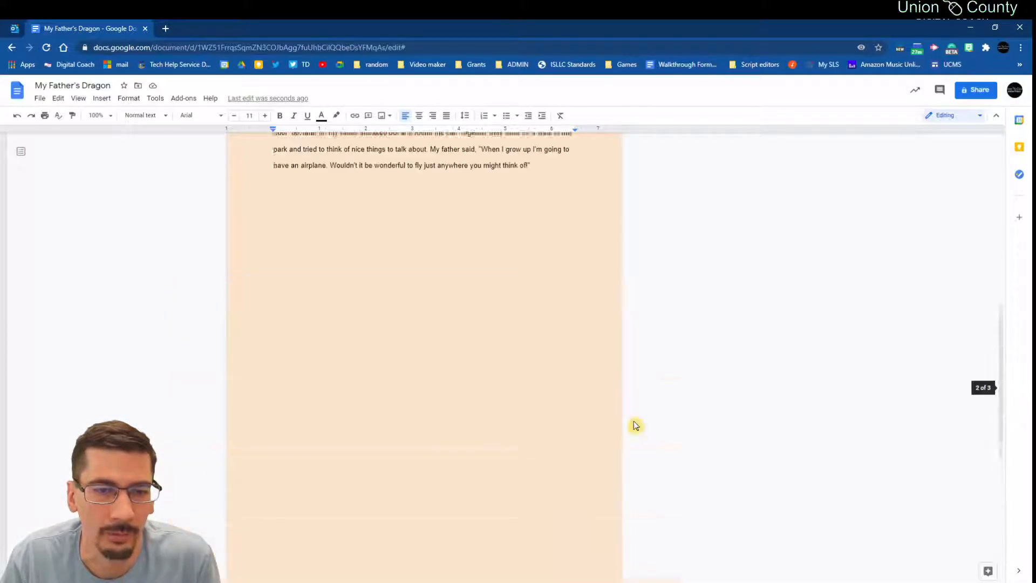
pyautogui.scroll(2, 636, 426)
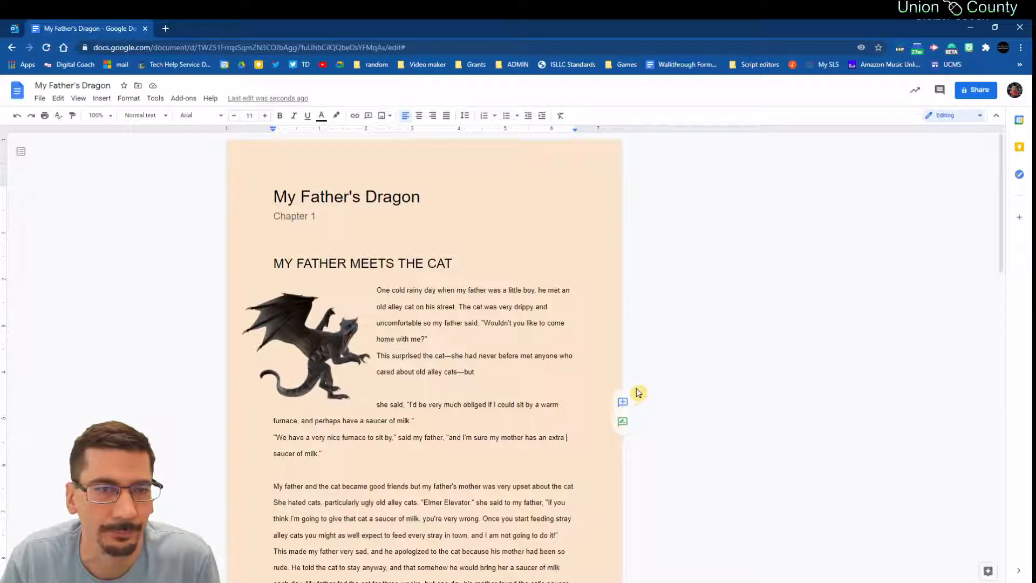
pyautogui.scroll(-15, 479, 274)
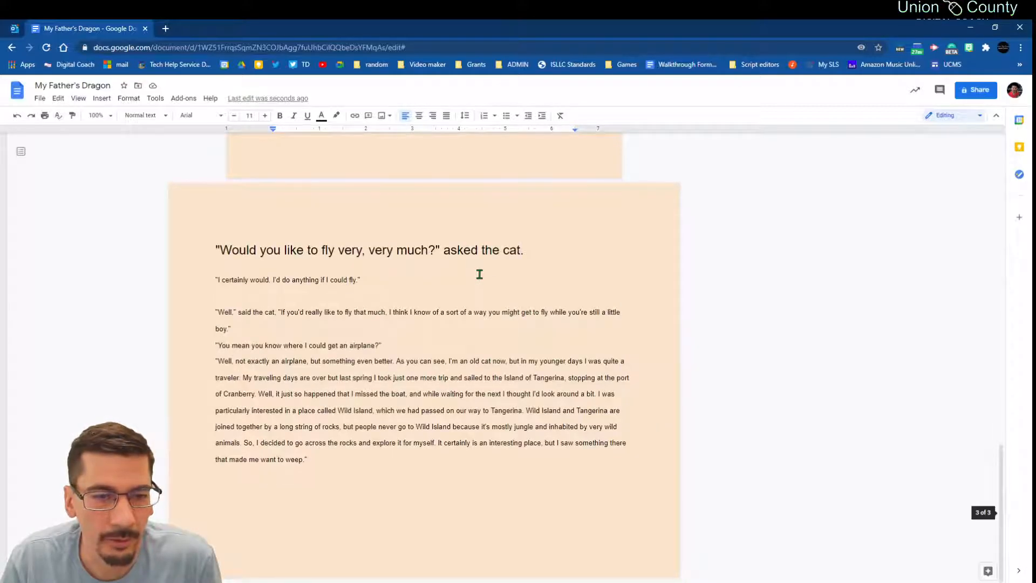
pyautogui.scroll(8, 479, 274)
pyautogui.scroll(-8, 470, 286)
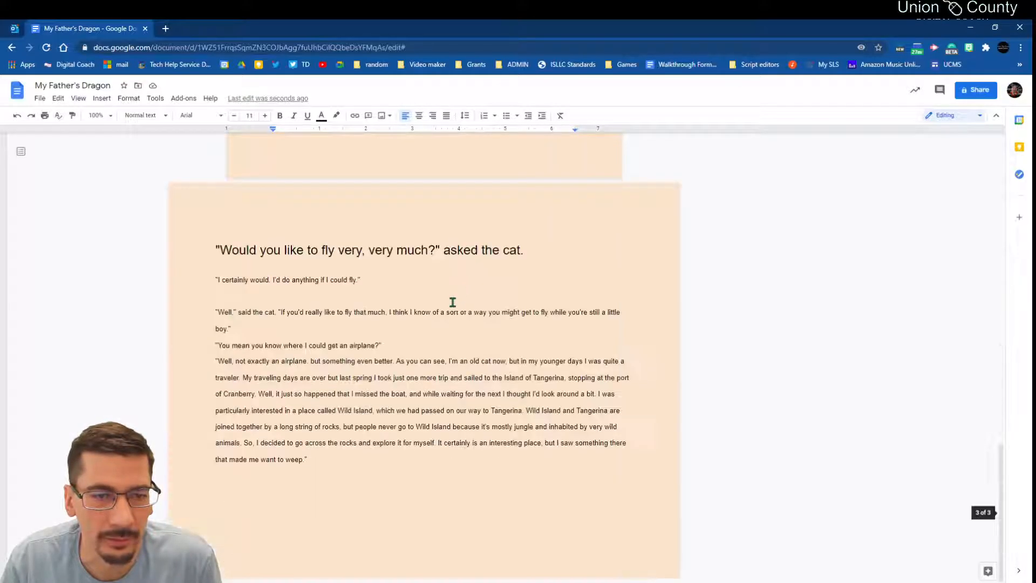
# Step: Start a new paragraph after "made me want to weep" and dictate text beginning "Off here and I start actually typing" with voice typing, stopping when done
pyautogui.click(326, 460)
pyautogui.press('Return')
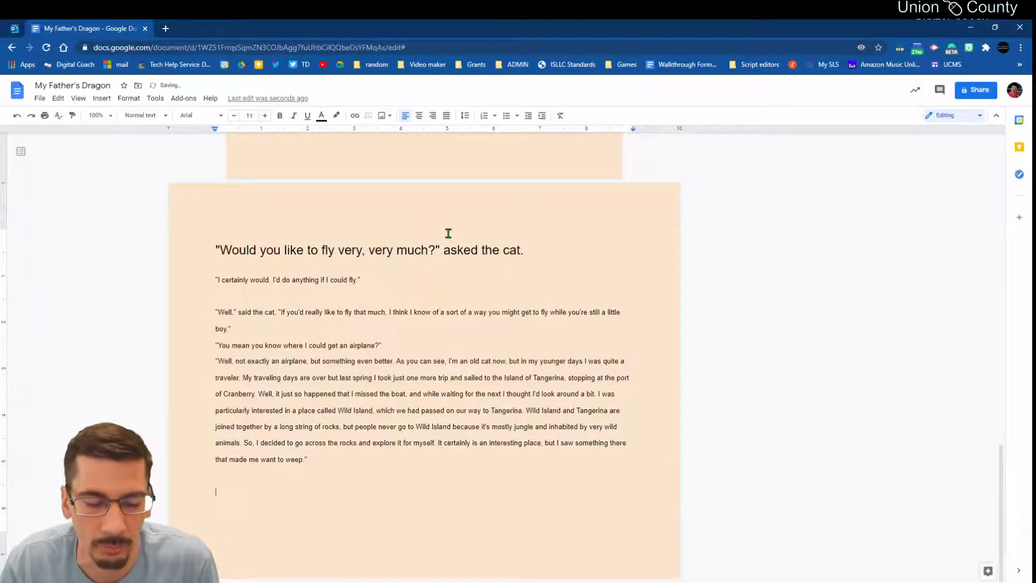
pyautogui.click(151, 99)
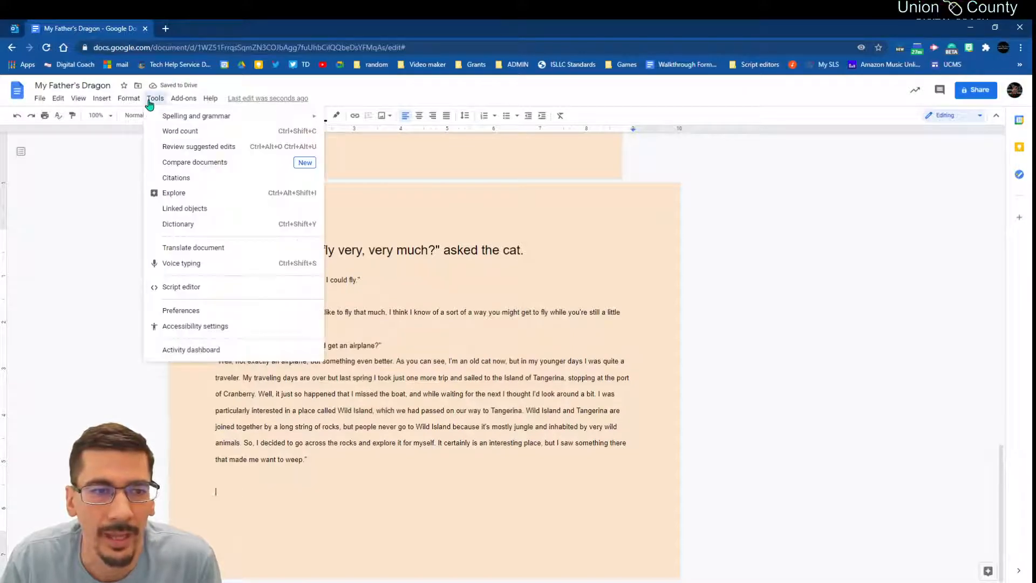
pyautogui.click(179, 265)
pyautogui.click(52, 205)
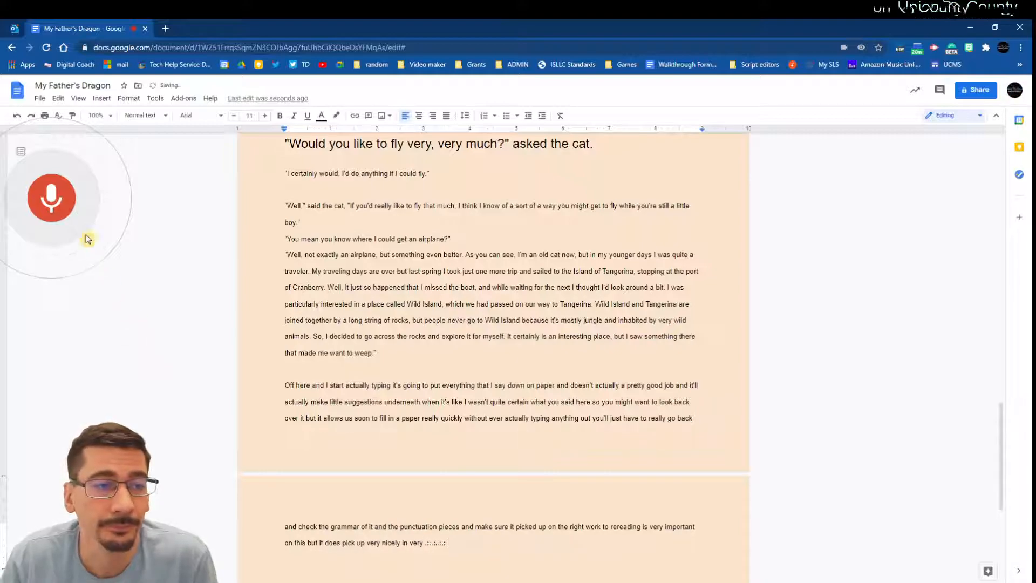
pyautogui.click(63, 191)
pyautogui.scroll(3, 317, 301)
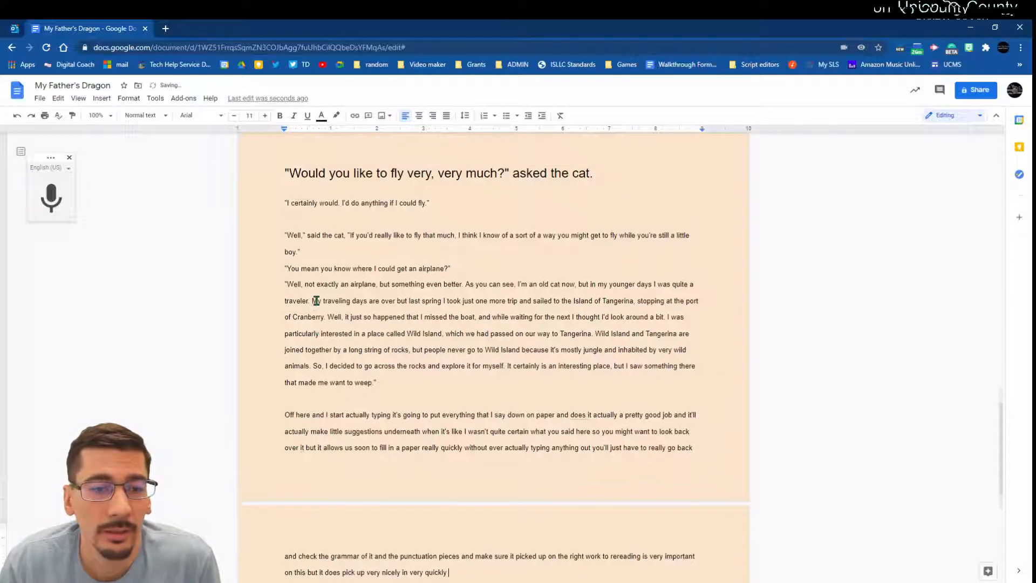
# Step: Look over the dictated paragraph and the pages before it, back to the first page's text beside the dragon image
pyautogui.scroll(-5, 331, 331)
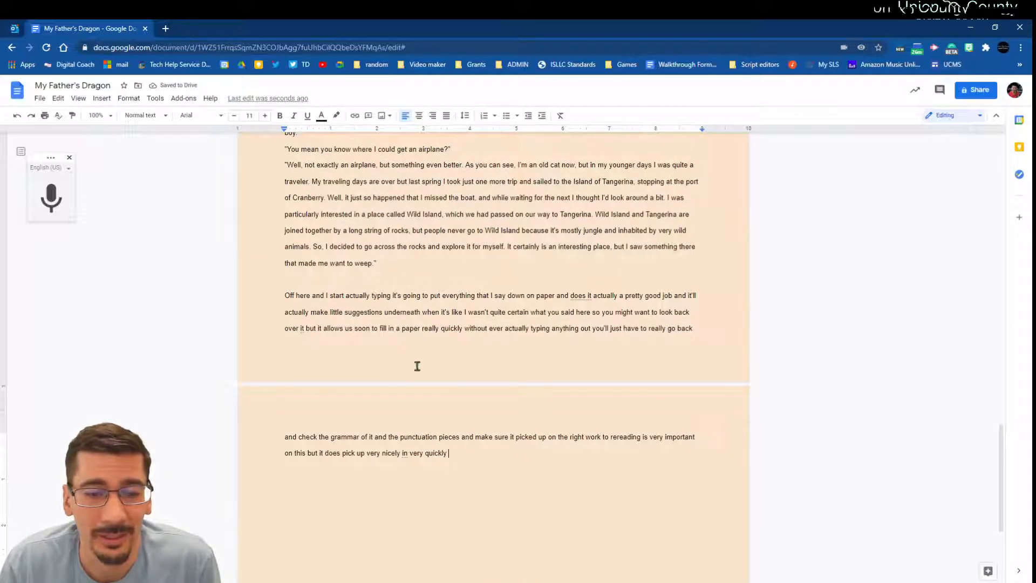
pyautogui.scroll(6, 372, 297)
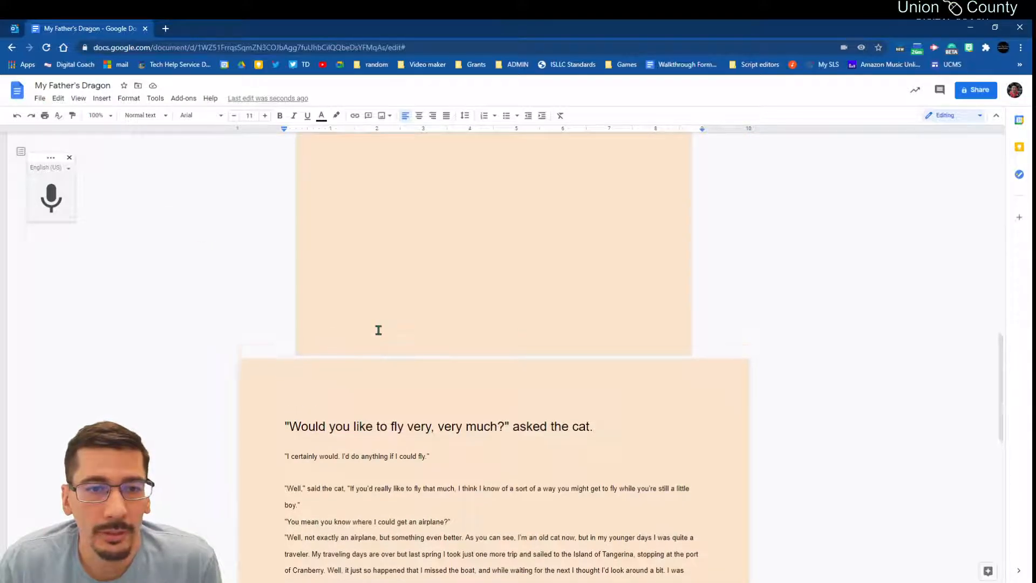
pyautogui.scroll(10, 378, 328)
pyautogui.click(127, 98)
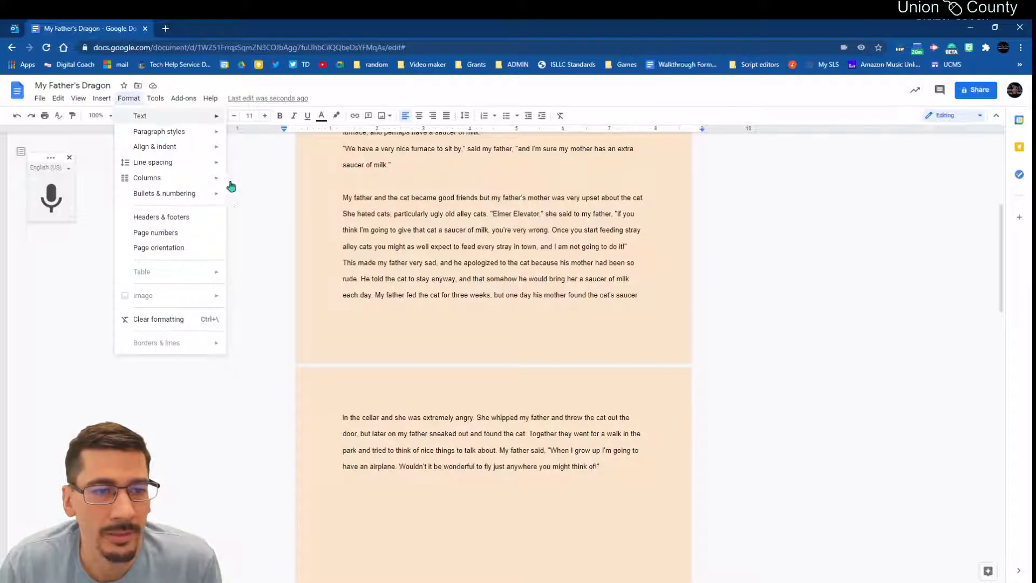
pyautogui.click(461, 367)
pyautogui.scroll(5, 548, 314)
pyautogui.scroll(-4, 480, 345)
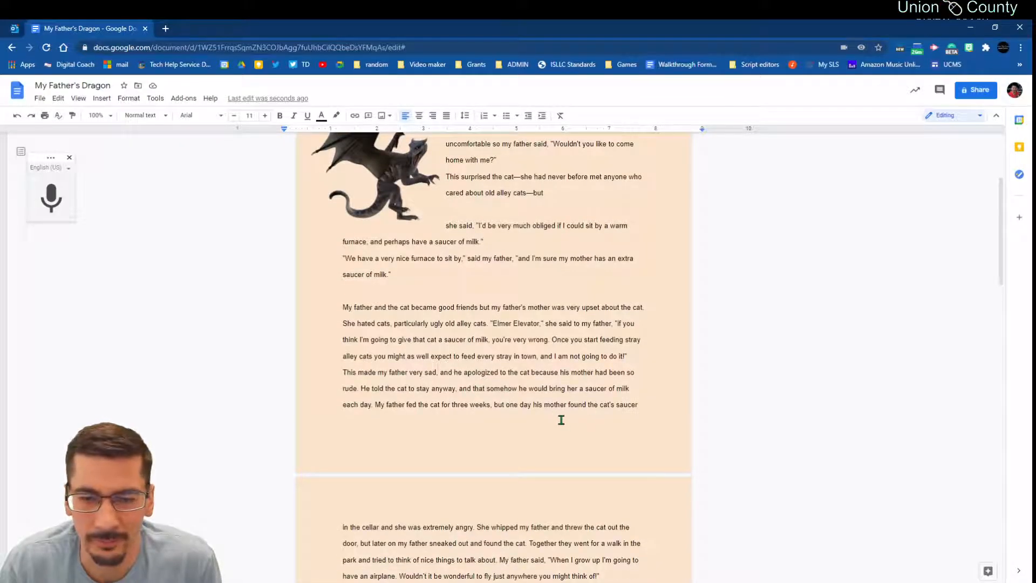
# Step: Insert a page break before the paragraph starting "My father and the cat became good friends"
pyautogui.click(645, 406)
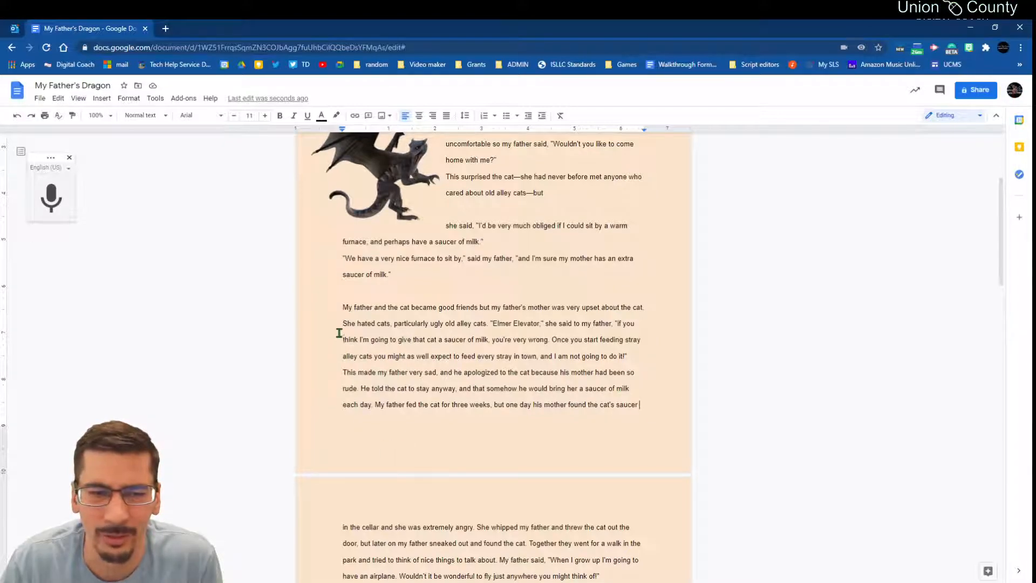
pyautogui.click(102, 99)
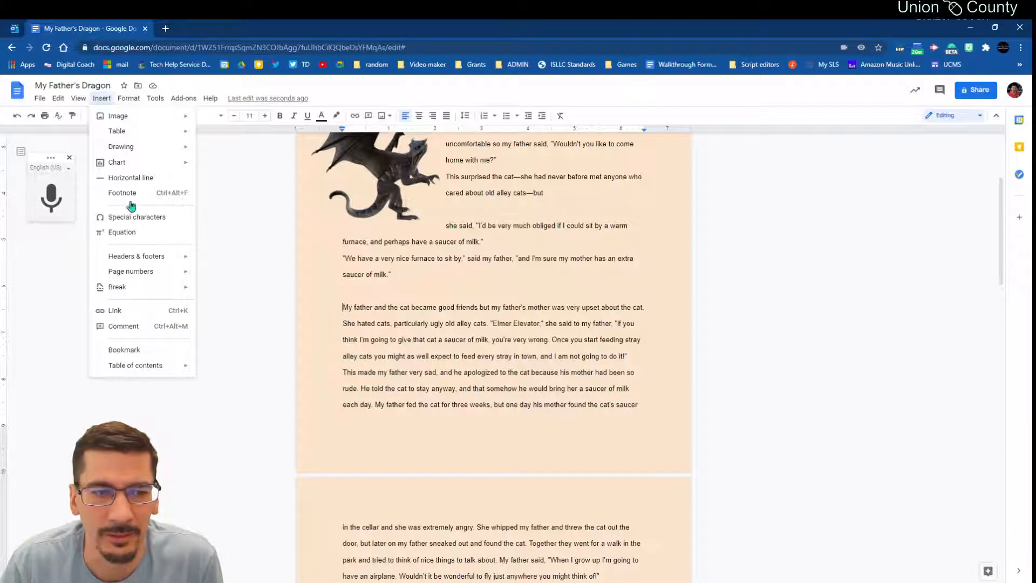
pyautogui.moveTo(137, 294)
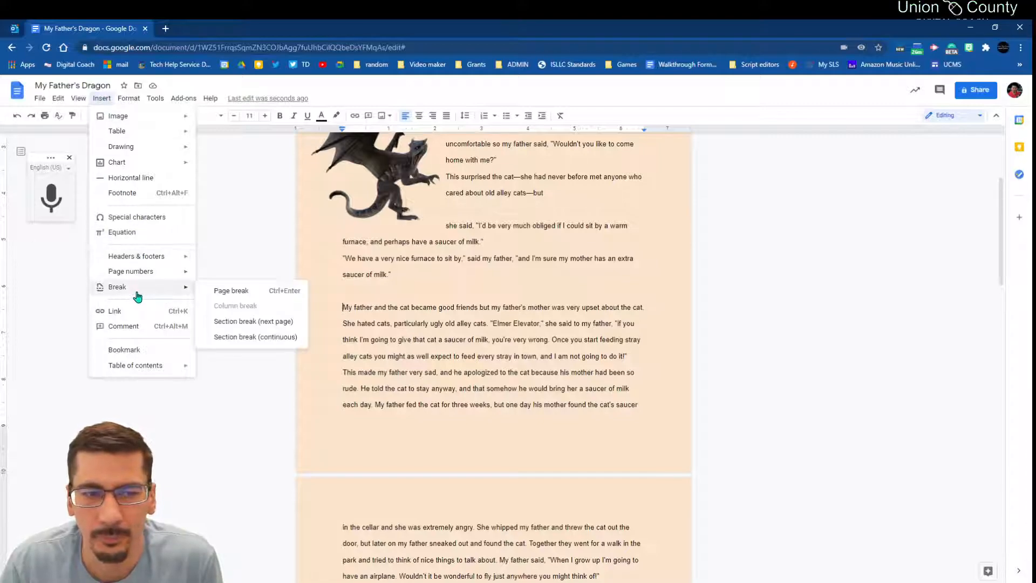
pyautogui.click(244, 296)
# Step: Examine how the text is split across the pages around the new page break, from the first page to the "Would you like to fly" section
pyautogui.scroll(-5, 400, 475)
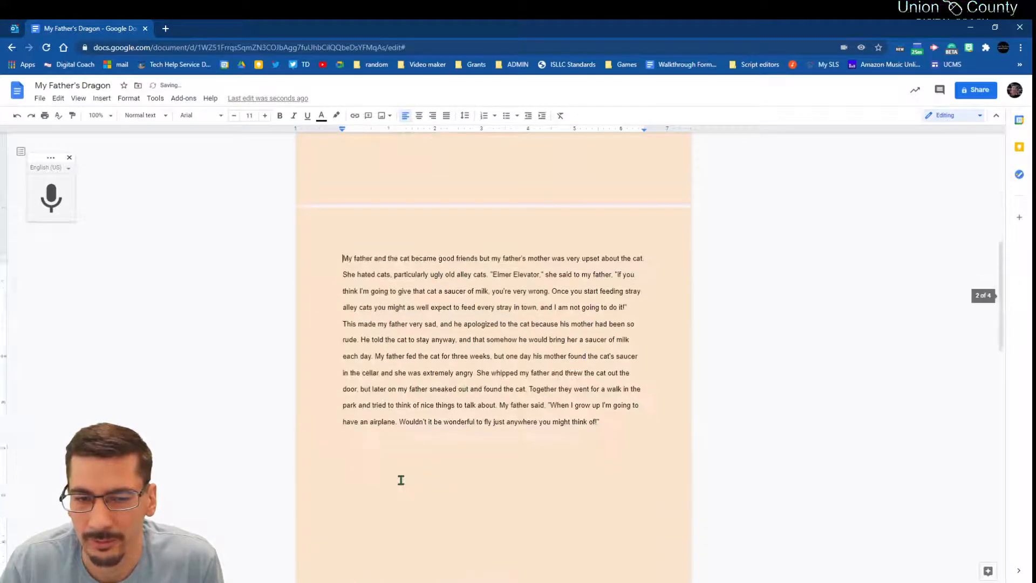
pyautogui.scroll(-5, 399, 478)
pyautogui.scroll(10, 398, 478)
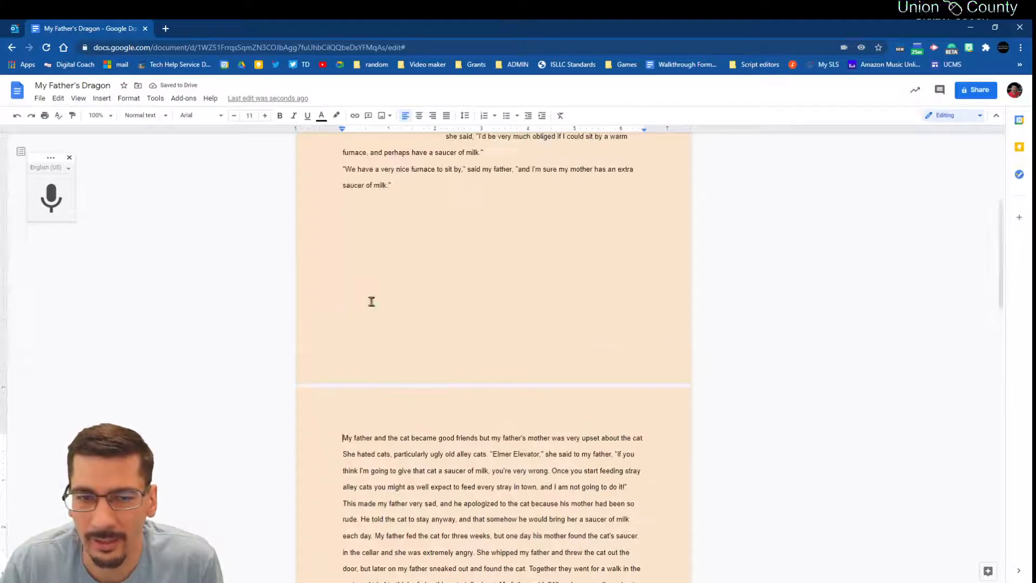
pyautogui.scroll(-7, 416, 398)
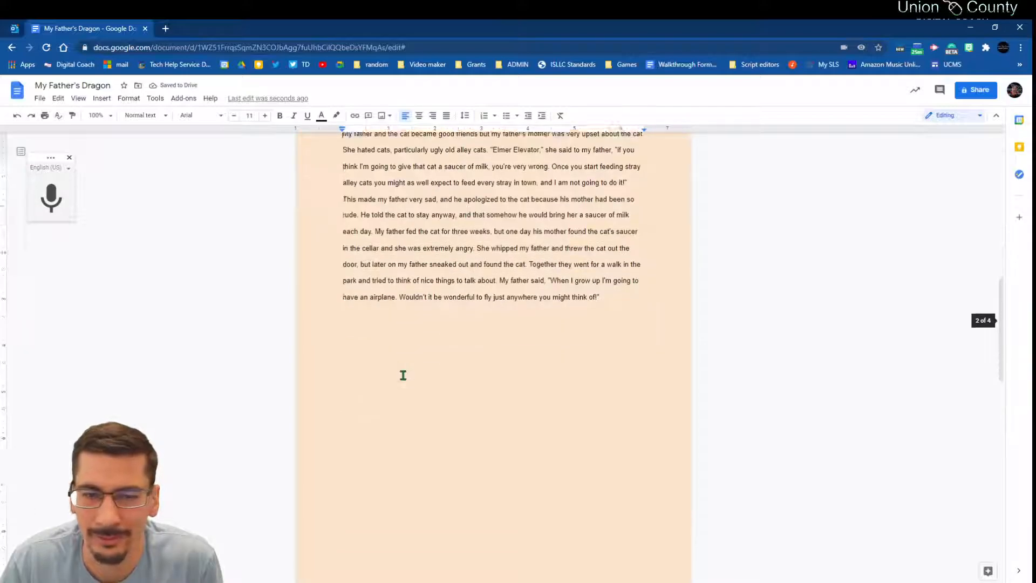
pyautogui.scroll(-5, 439, 391)
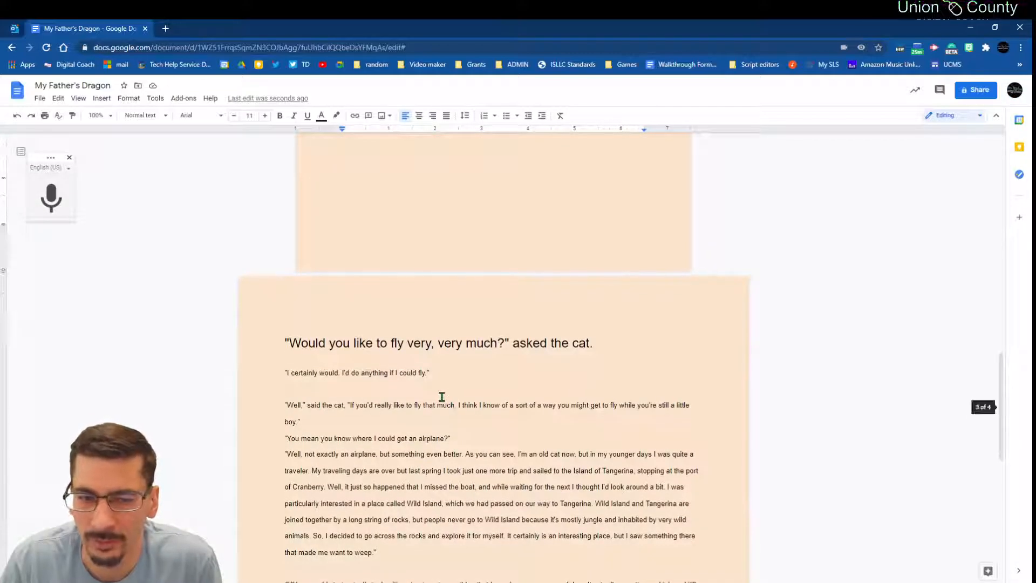
pyautogui.scroll(10, 467, 344)
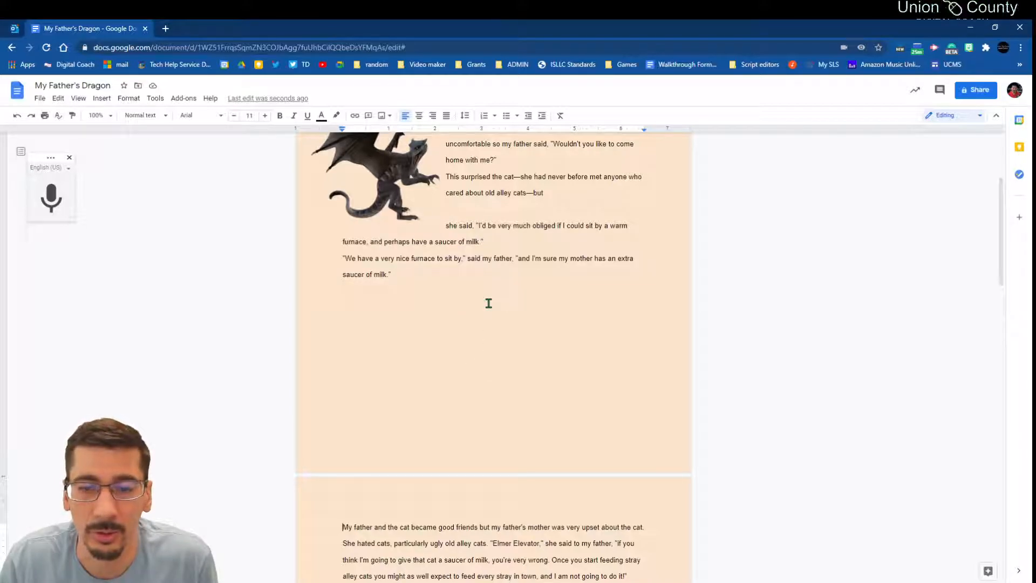
pyautogui.scroll(-2, 498, 313)
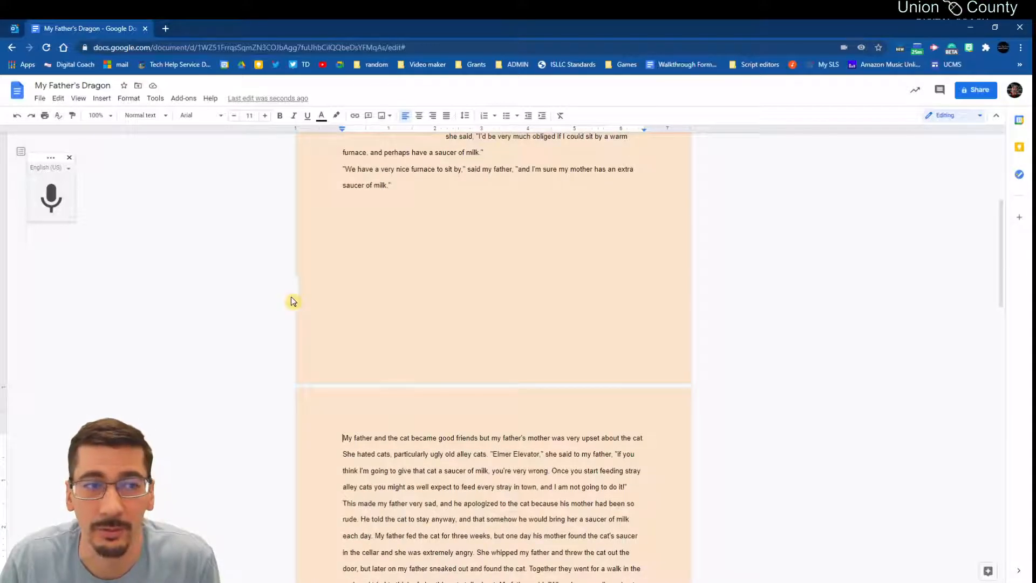
pyautogui.scroll(5, 368, 360)
pyautogui.scroll(-1, 384, 365)
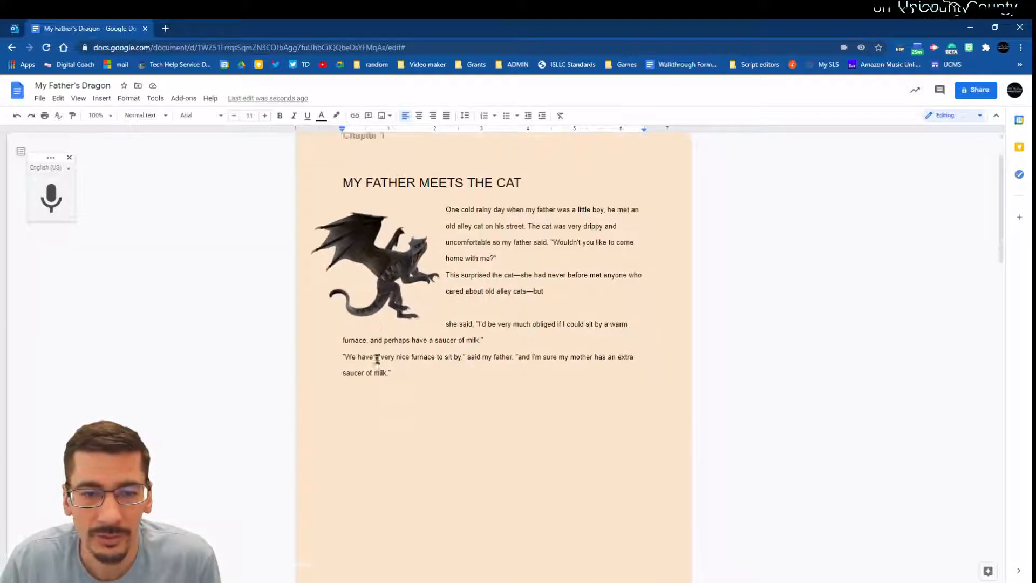
# Step: View the headers and footers settings and the sections they can apply to, leaving them without applying anything
pyautogui.click(116, 101)
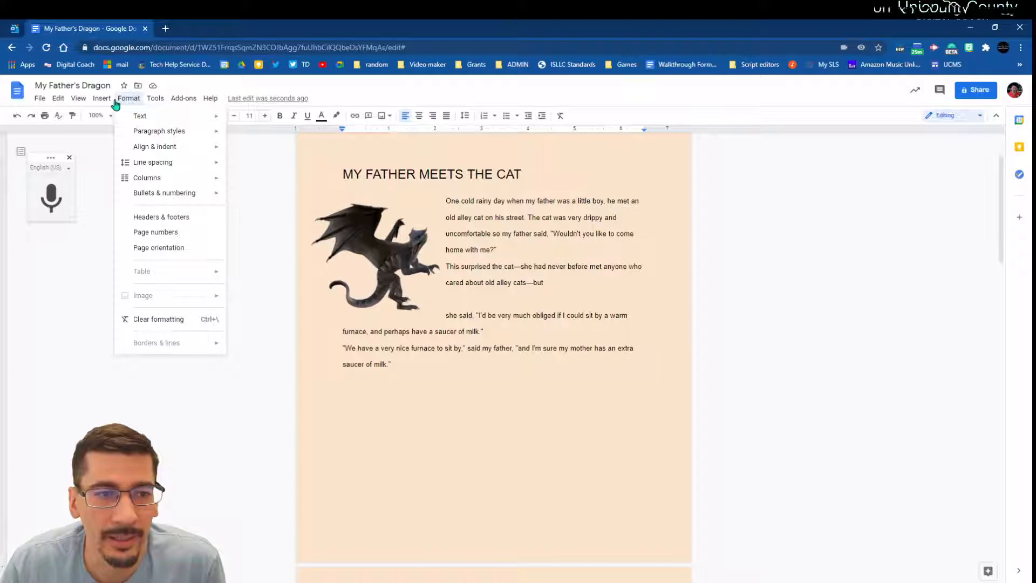
pyautogui.click(163, 218)
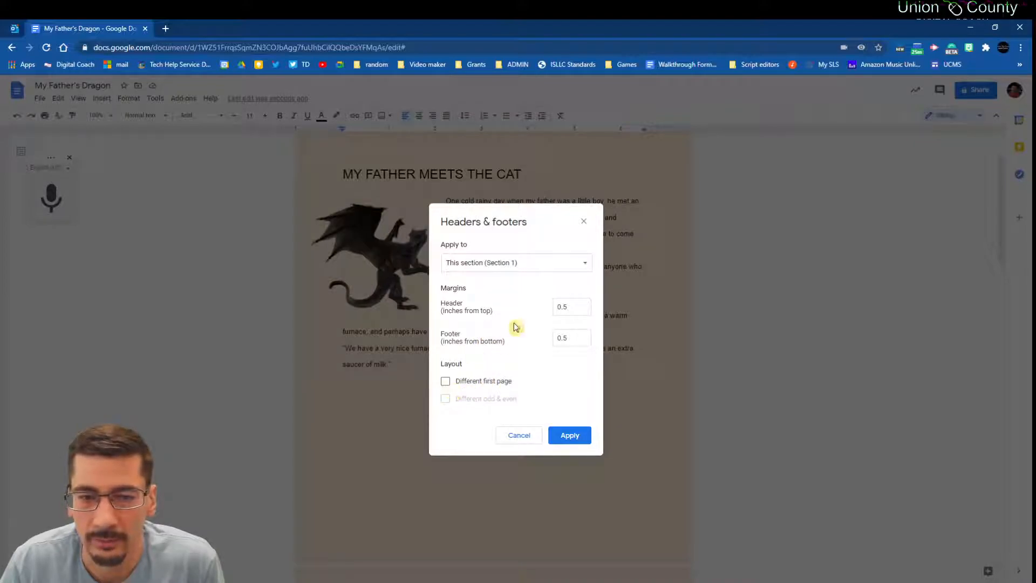
pyautogui.click(520, 269)
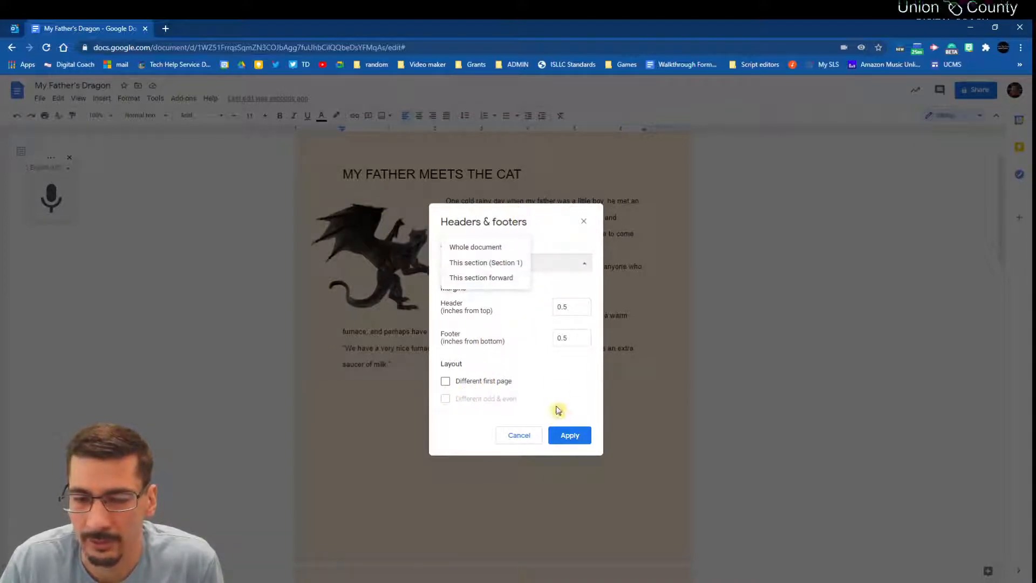
pyautogui.click(515, 437)
pyautogui.click(79, 98)
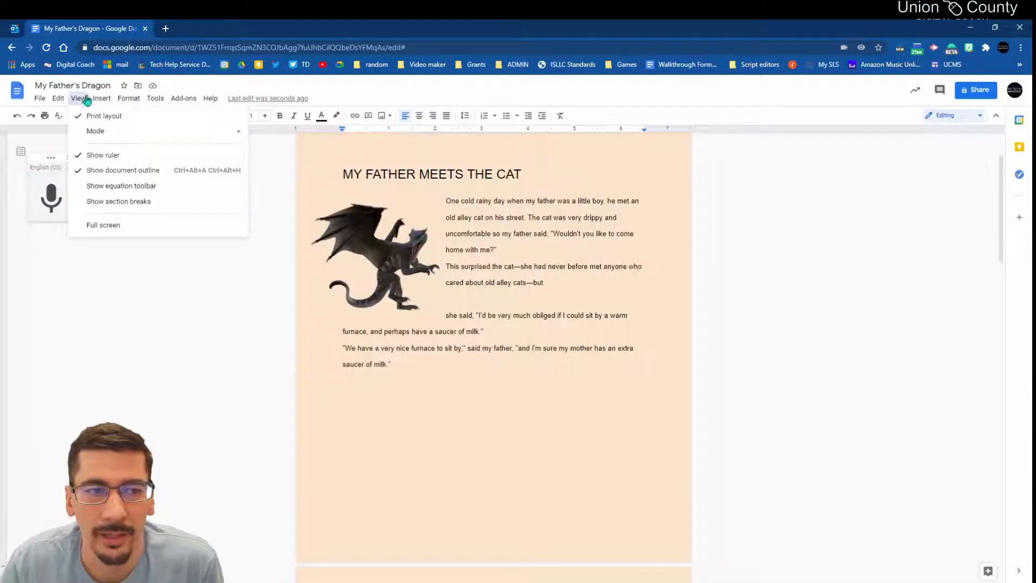
pyautogui.moveTo(56, 102)
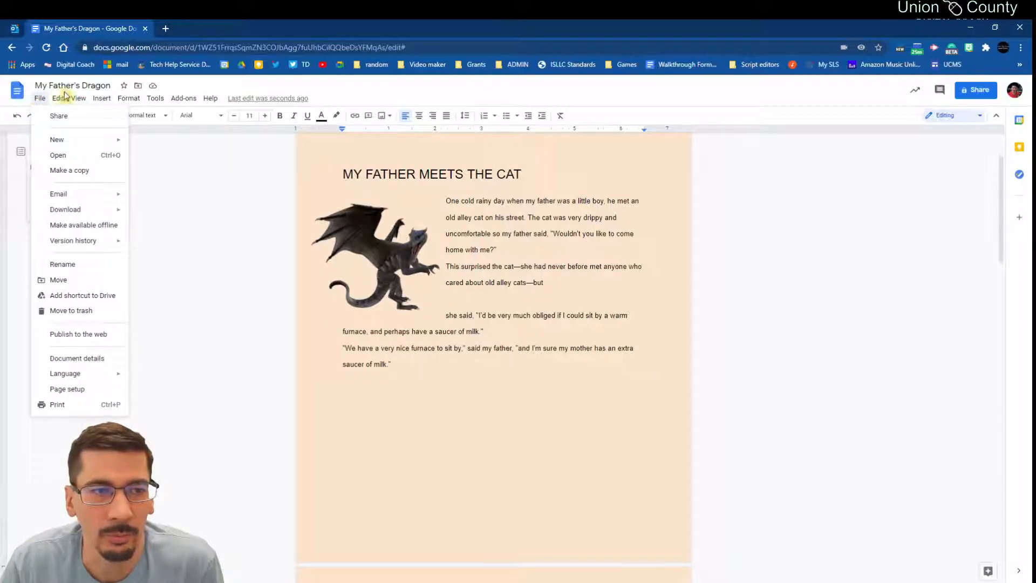
pyautogui.moveTo(101, 99)
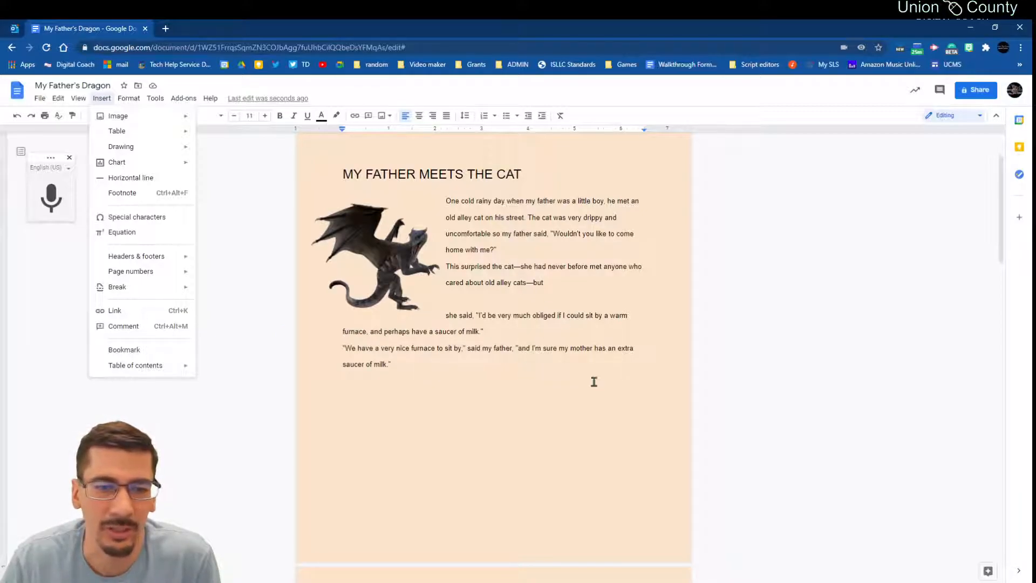
pyautogui.click(732, 401)
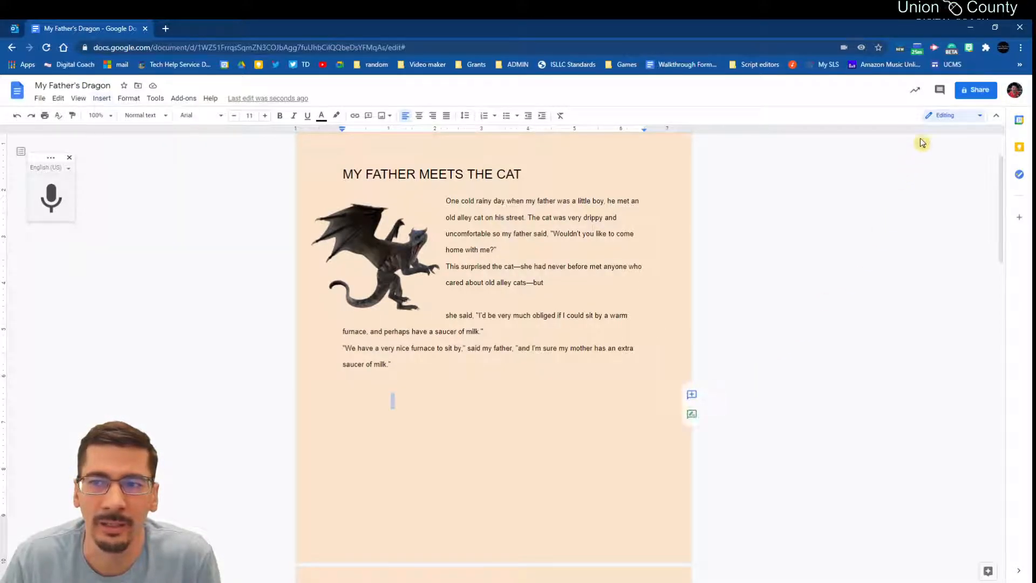
# Step: View the document's sharing settings and the activity dashboard's Viewers and Viewer trend pages, closing each one
pyautogui.click(992, 91)
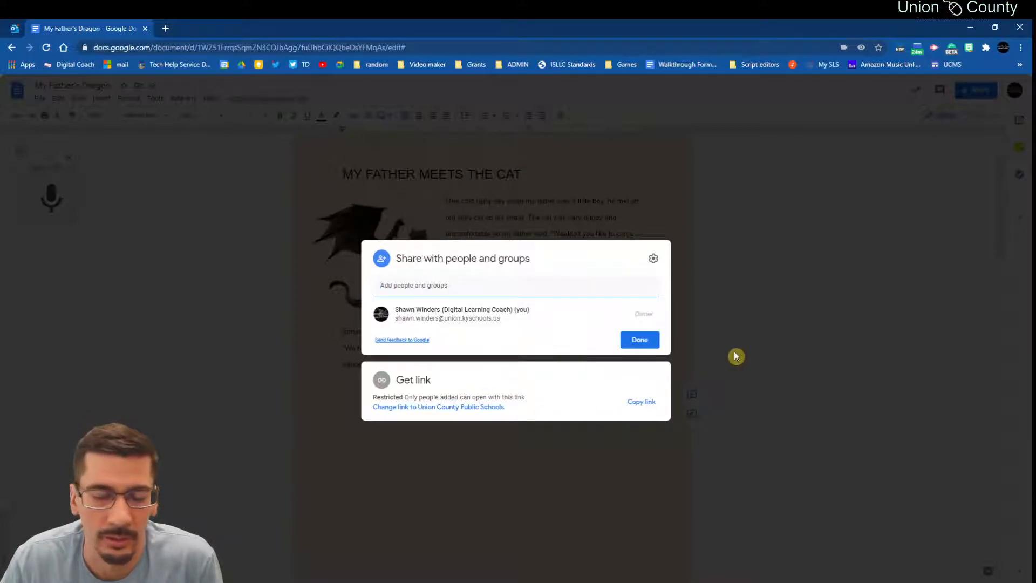
pyautogui.click(776, 265)
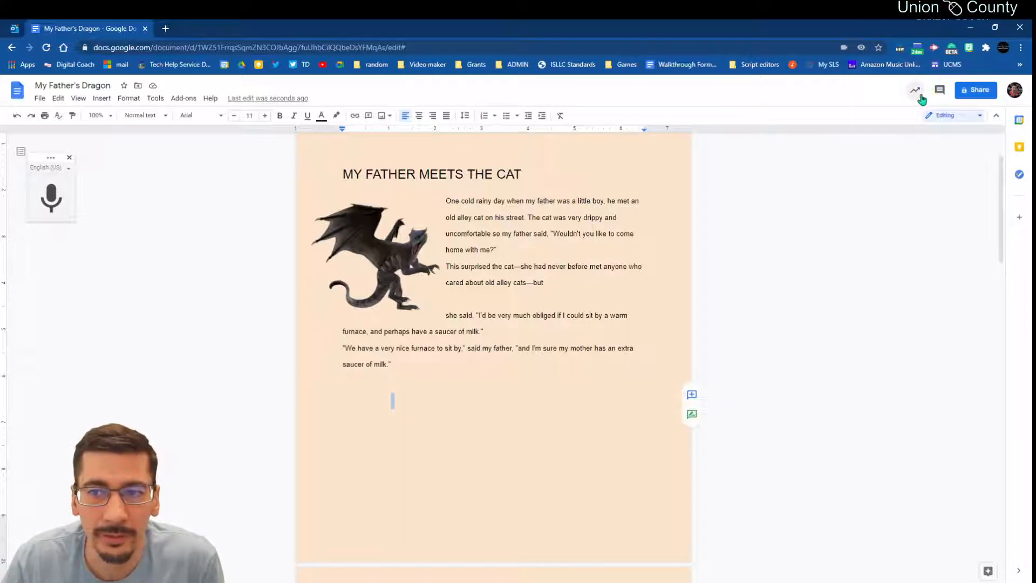
pyautogui.click(916, 91)
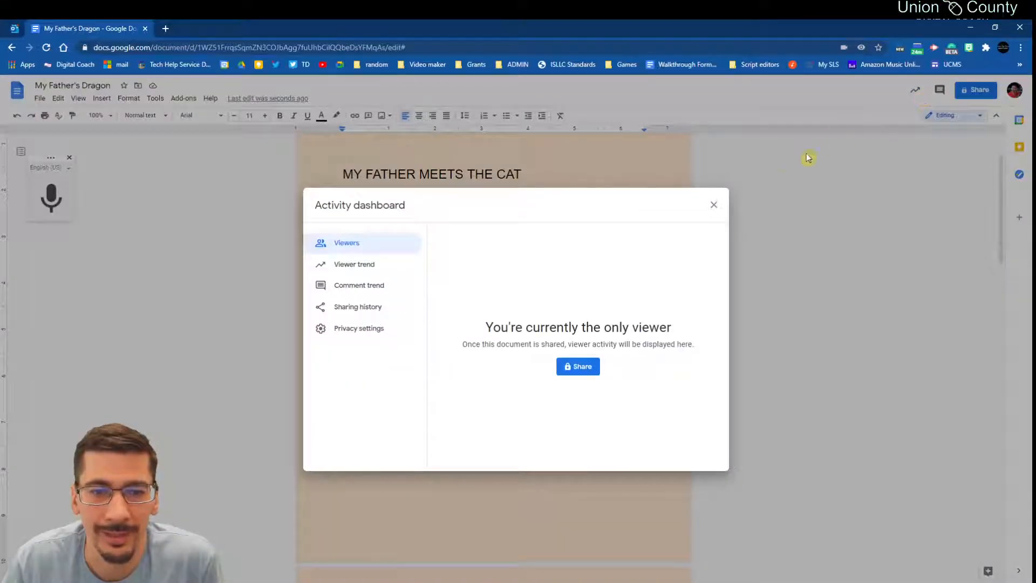
pyautogui.click(357, 267)
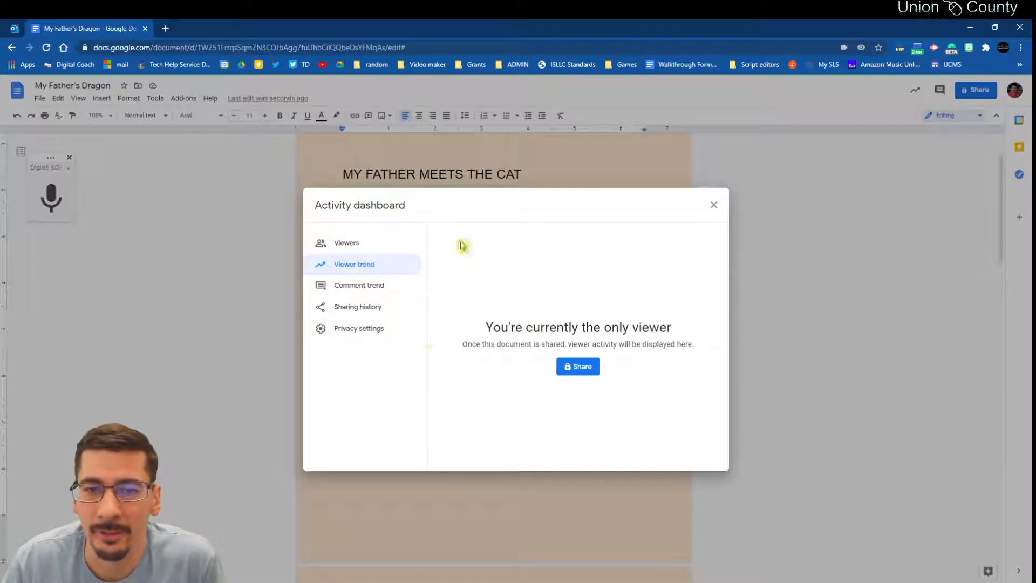
pyautogui.click(713, 206)
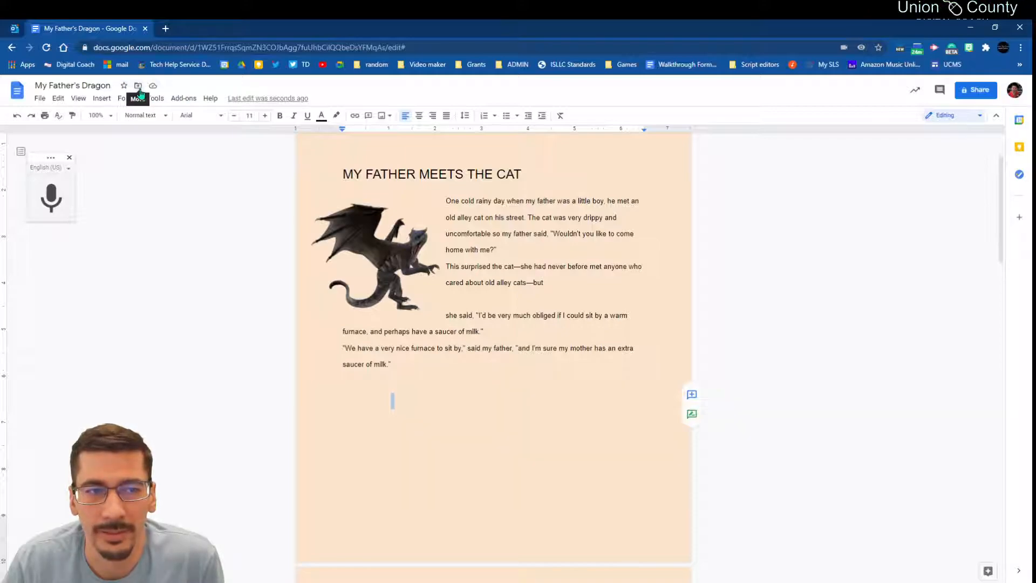
# Step: Look over the My Drive folders offered for moving the document, and close the list without moving it
pyautogui.click(39, 99)
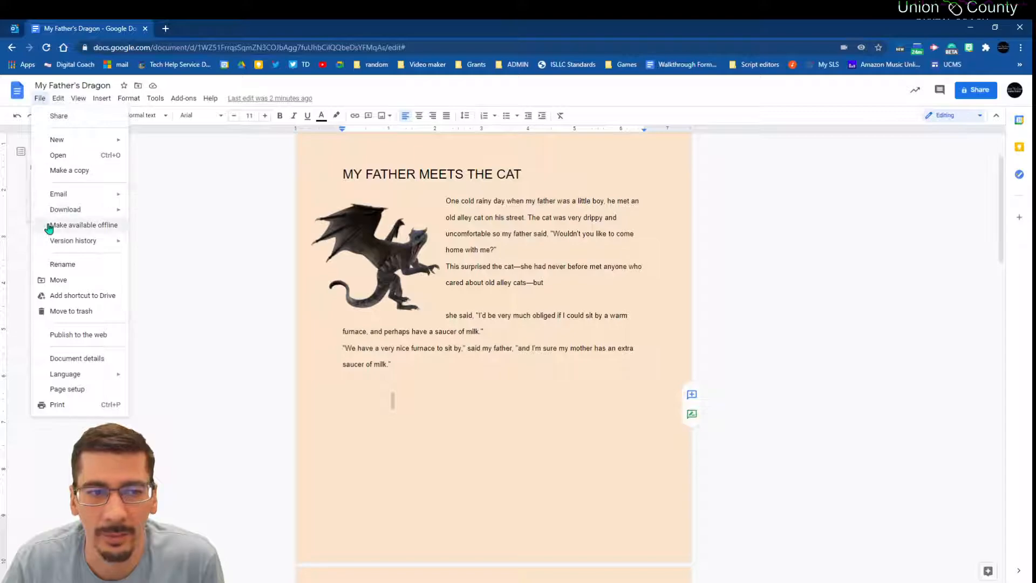
pyautogui.click(136, 86)
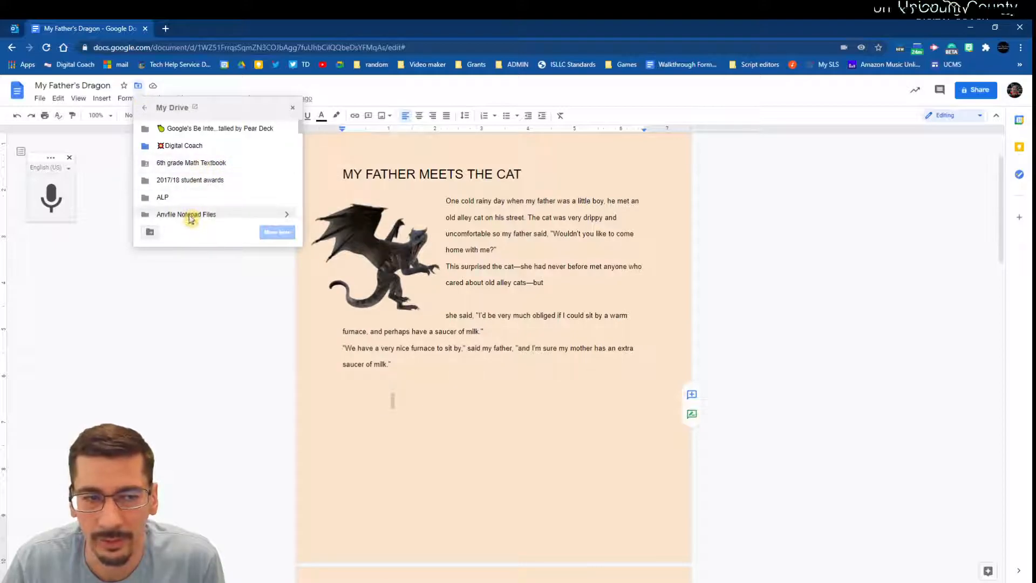
pyautogui.click(160, 298)
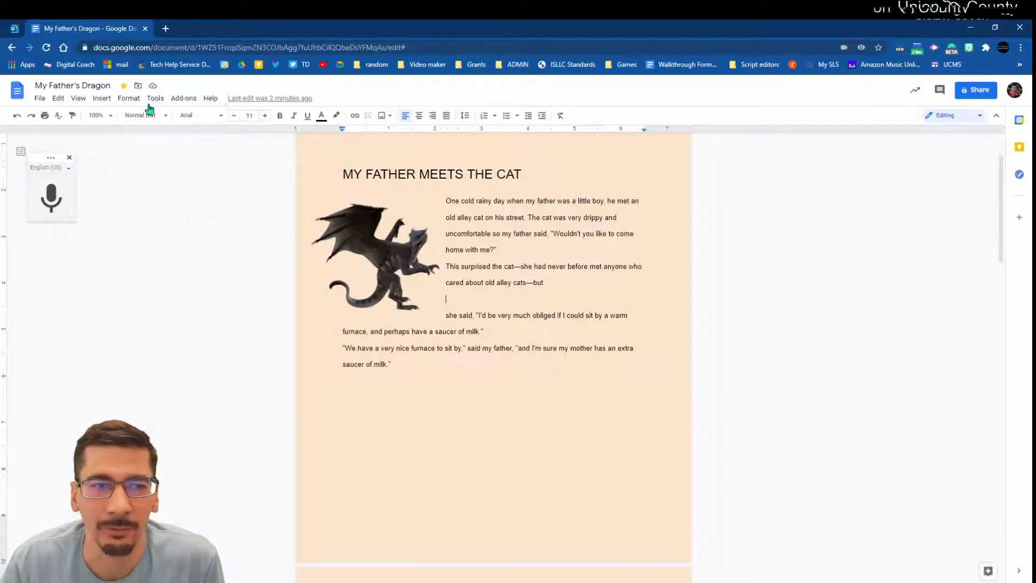
# Step: Open the version history, view the March 12, 9:17 AM and current 9:50 AM versions, and expand the current version's detailed list
pyautogui.click(39, 100)
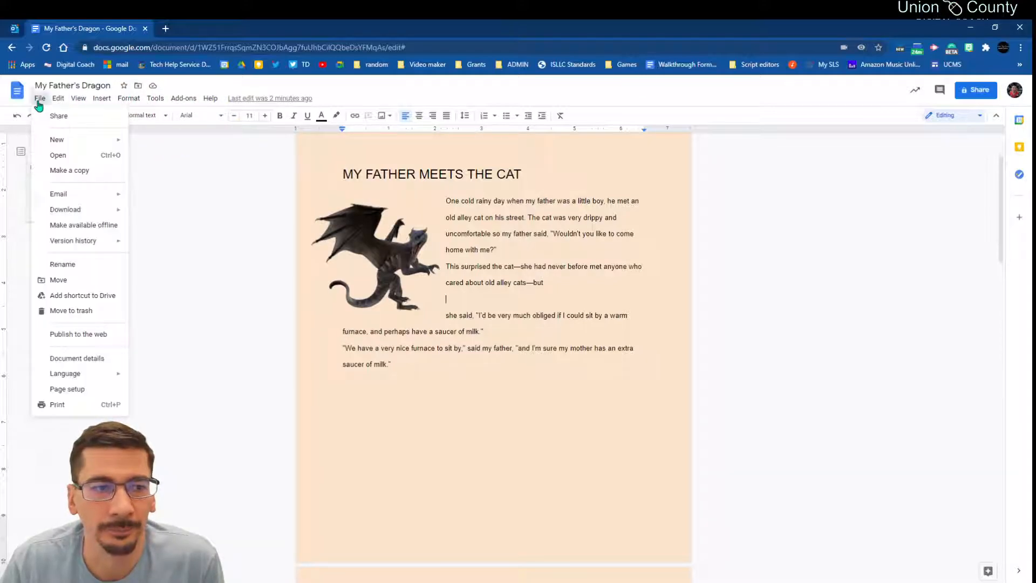
pyautogui.moveTo(74, 244)
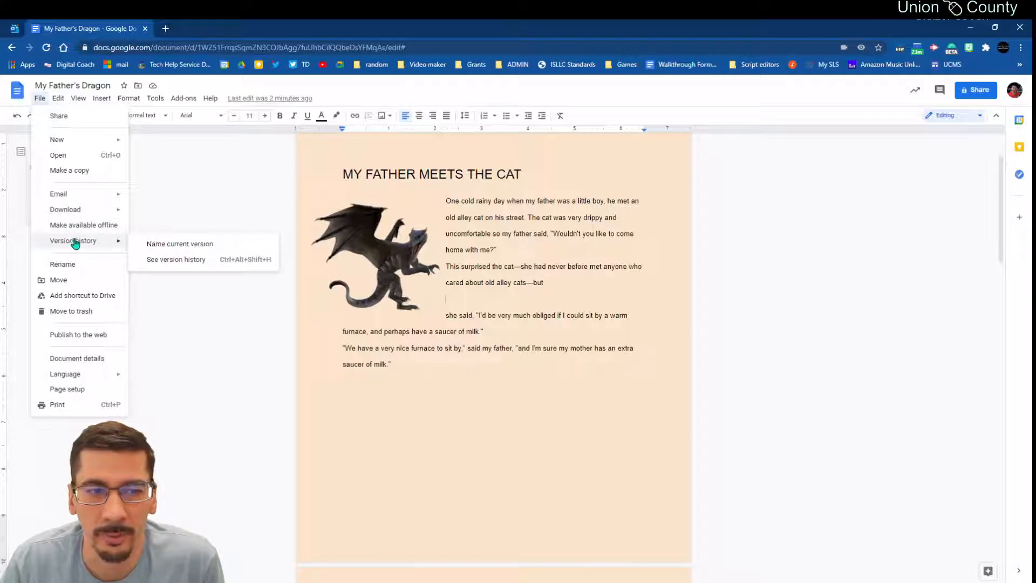
pyautogui.click(165, 261)
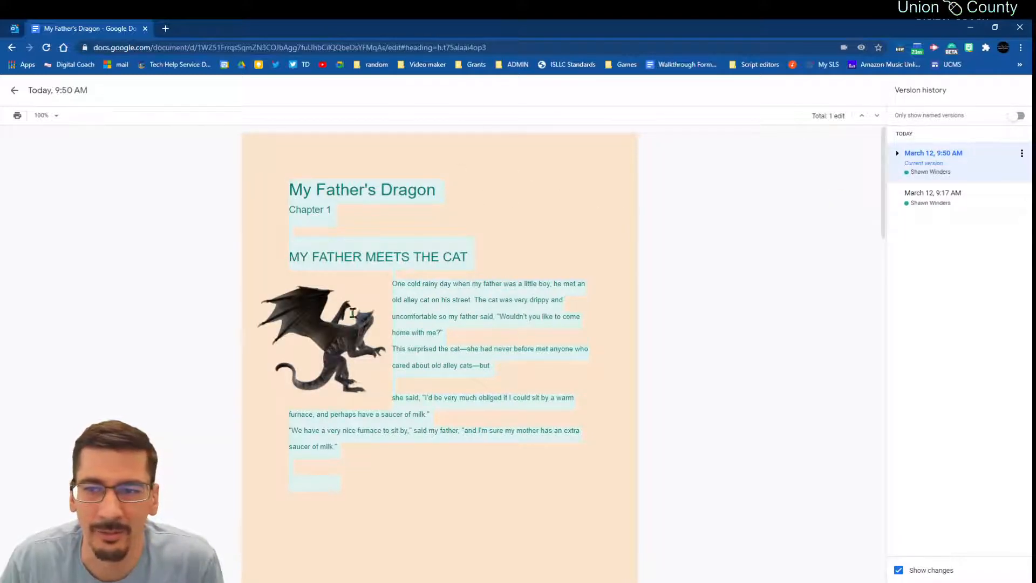
pyautogui.click(926, 205)
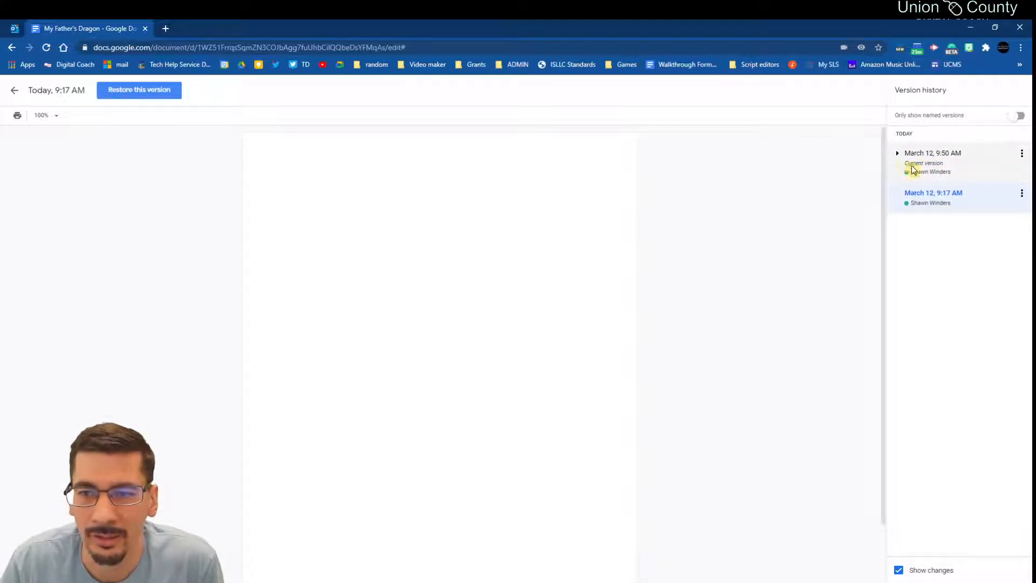
pyautogui.click(908, 164)
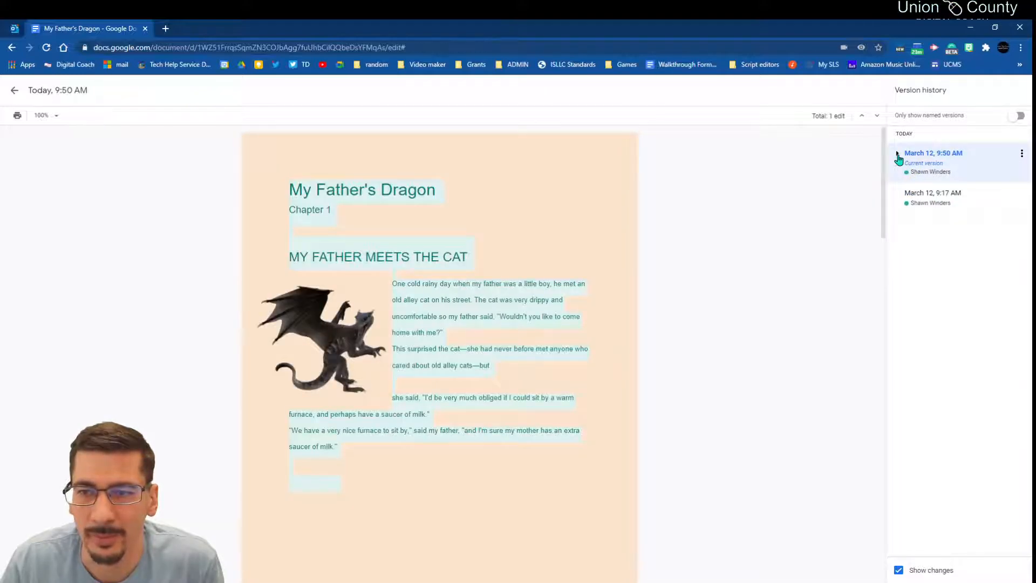
pyautogui.click(897, 154)
pyautogui.scroll(-3, 912, 399)
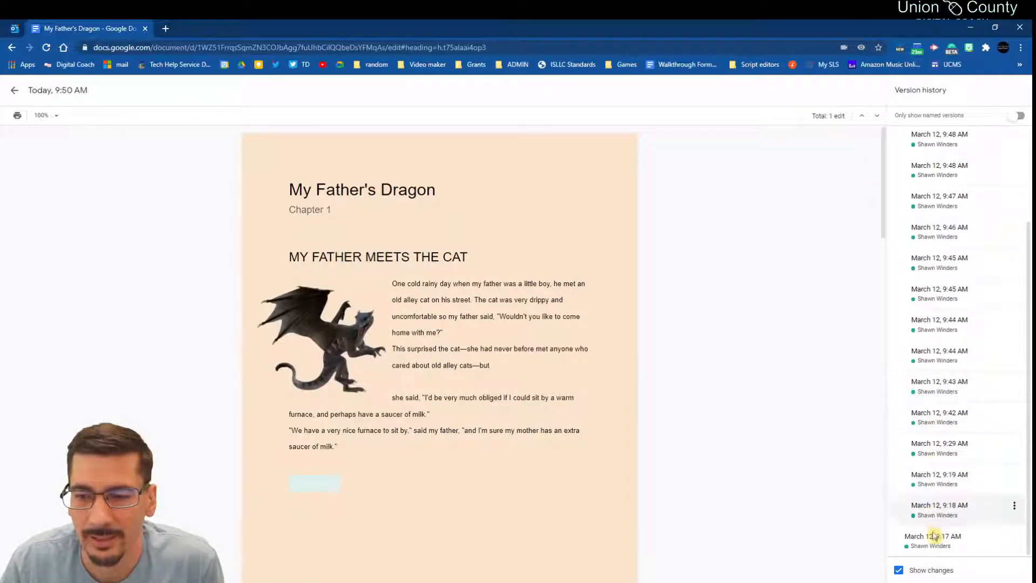
# Step: View the March 12, 9:18 AM version of the document and leave the version history without restoring it
pyautogui.click(936, 516)
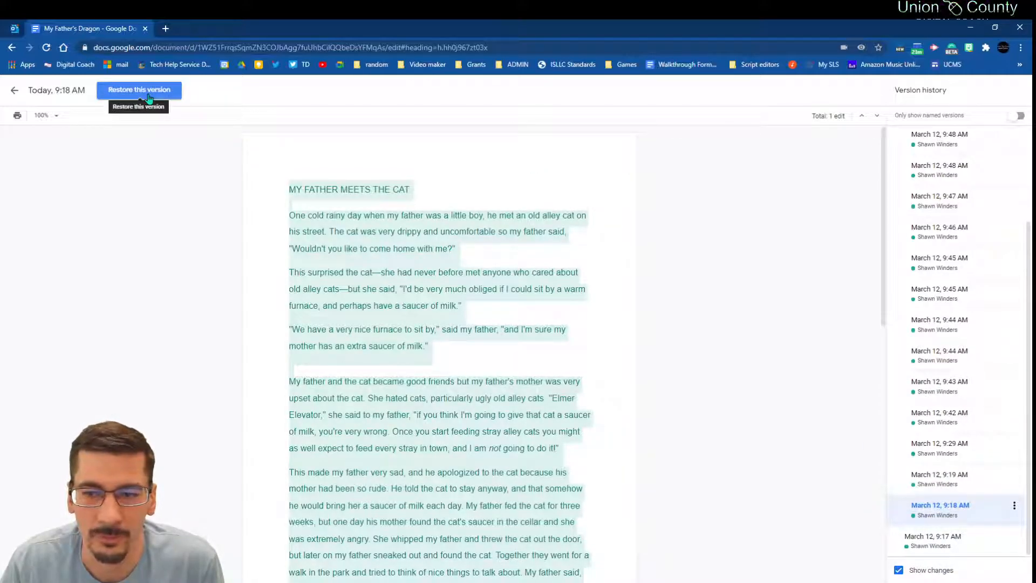
pyautogui.scroll(3, 966, 164)
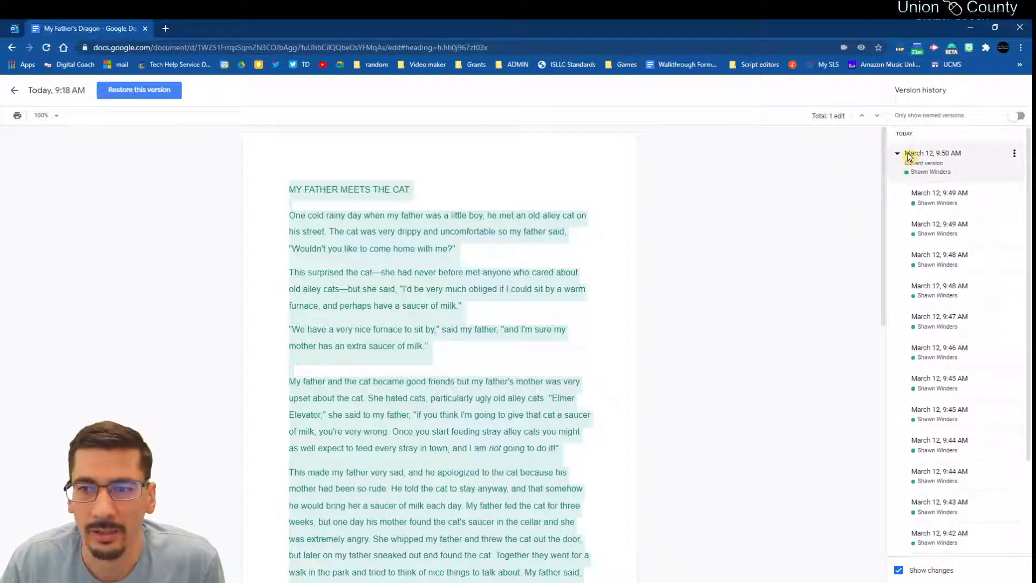
pyautogui.click(15, 90)
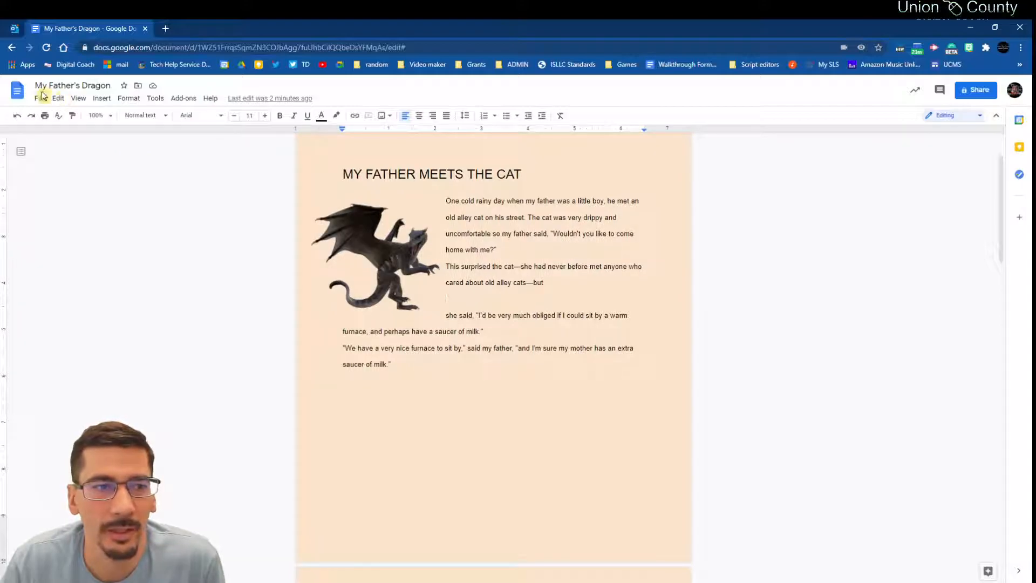
# Step: Name the document's current version "Day 1" and save the name
pyautogui.click(42, 97)
pyautogui.moveTo(99, 247)
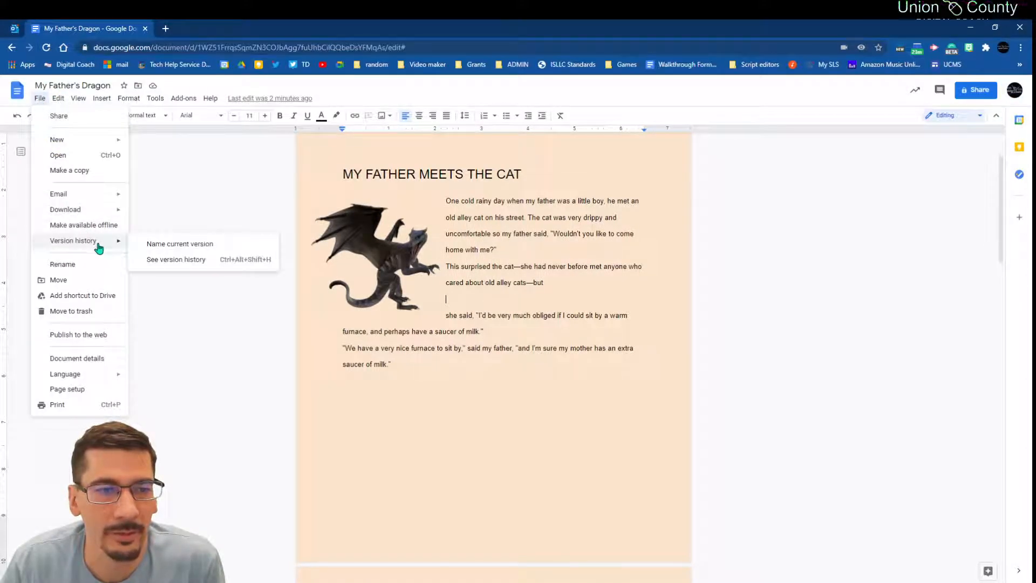
pyautogui.click(165, 246)
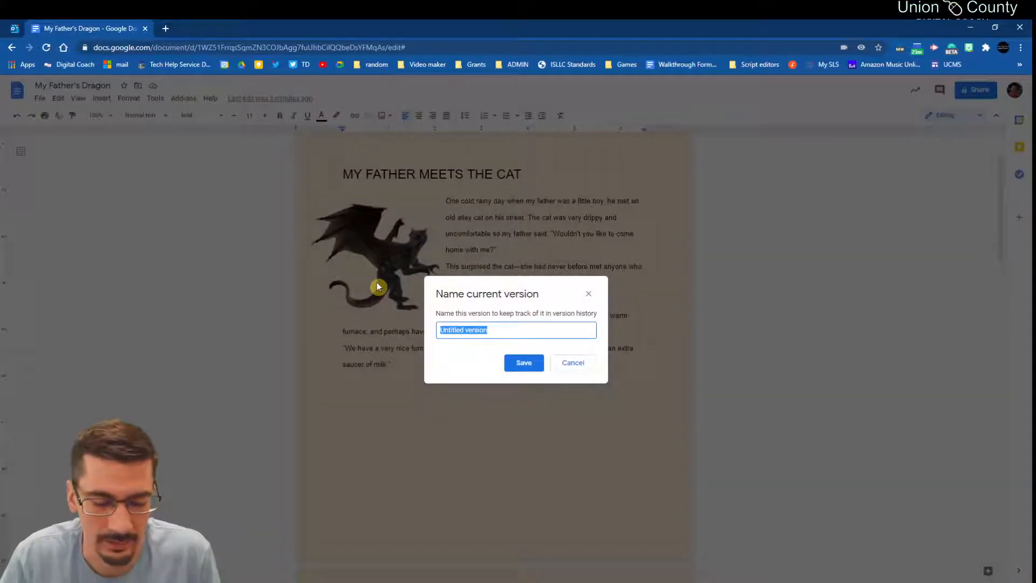
pyautogui.write('Day 1')
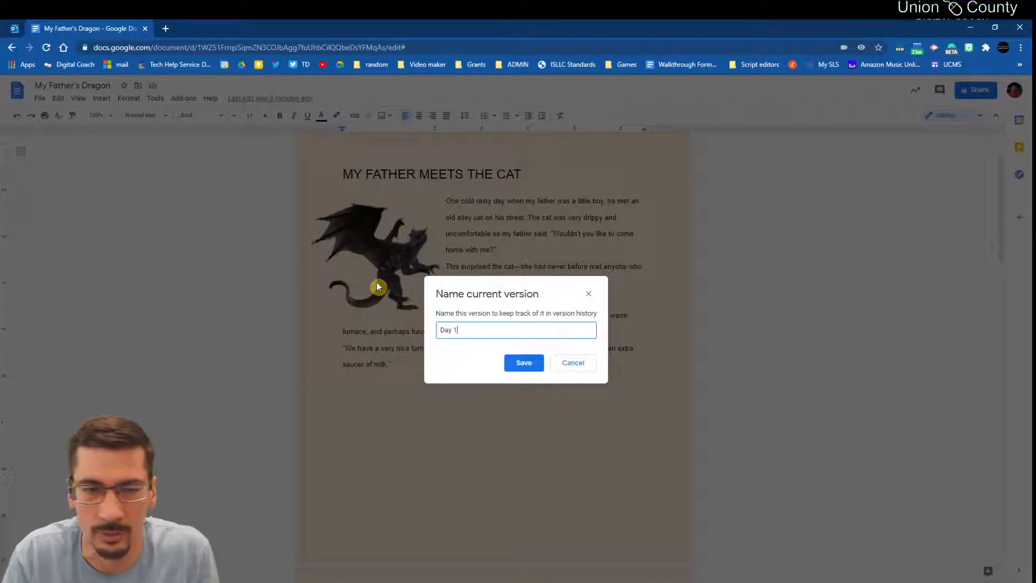
pyautogui.click(522, 362)
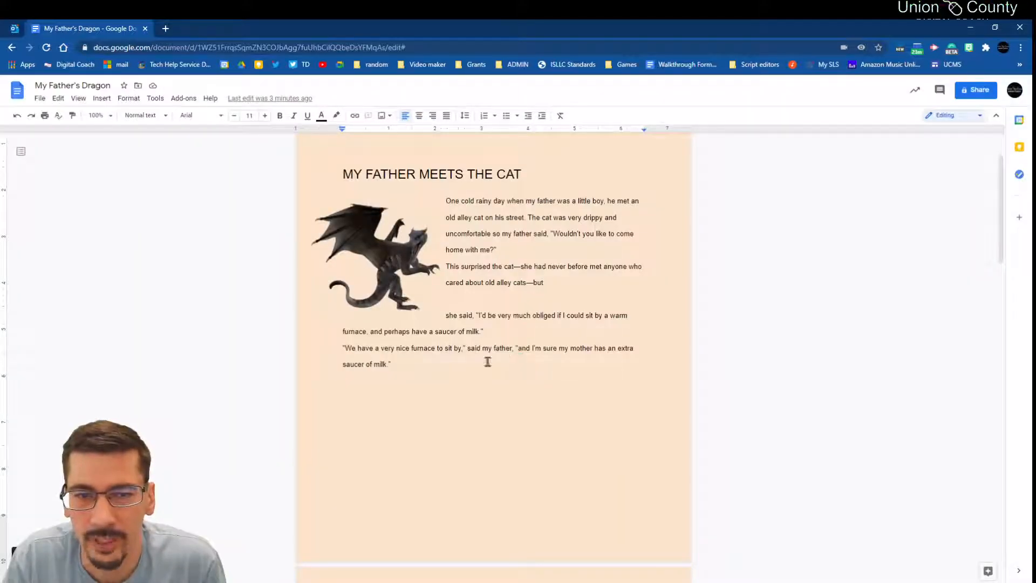